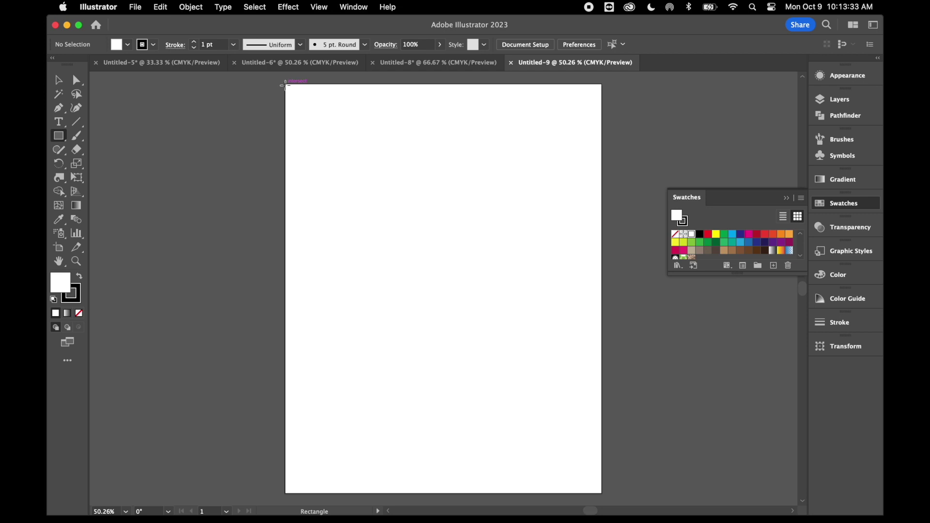
# Cover the artboard with two stacked full-width rectangles, the upper one slightly taller, and remove the stroke from both
pyautogui.moveTo(285, 84); pyautogui.dragTo(602, 314)
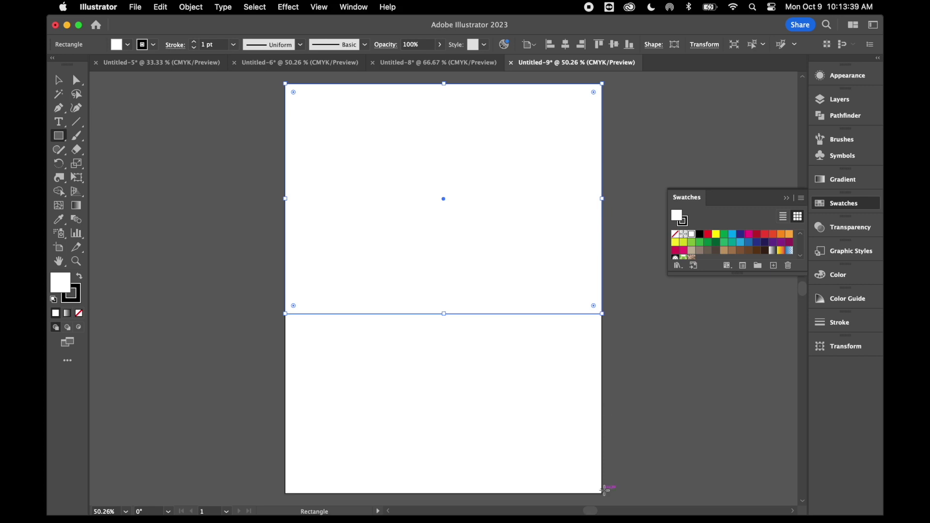
pyautogui.moveTo(604, 494); pyautogui.dragTo(285, 314)
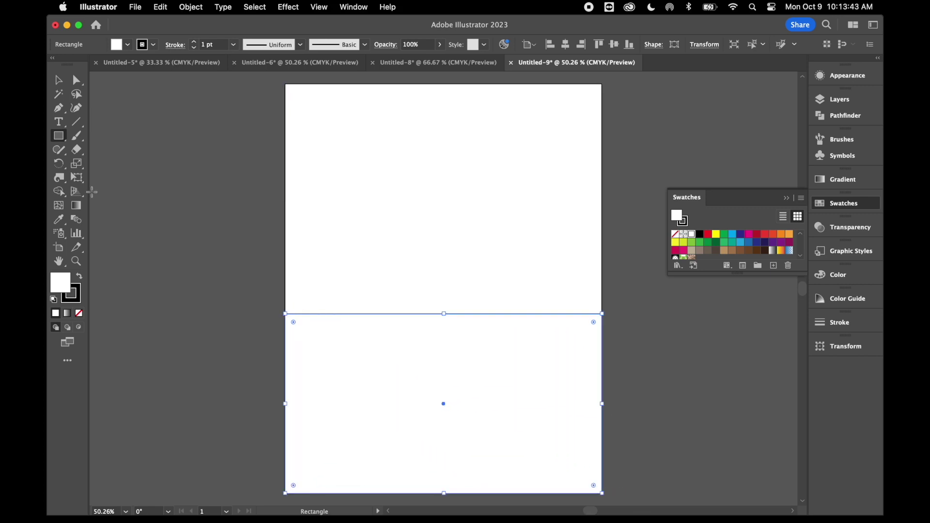
pyautogui.click(59, 80)
pyautogui.moveTo(250, 250); pyautogui.dragTo(342, 354)
pyautogui.click(80, 303)
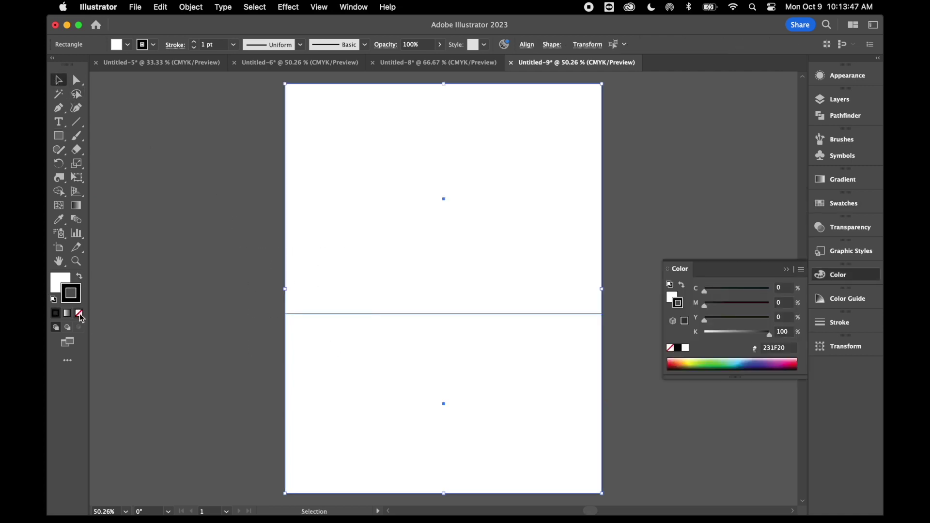
pyautogui.click(79, 313)
pyautogui.click(59, 285)
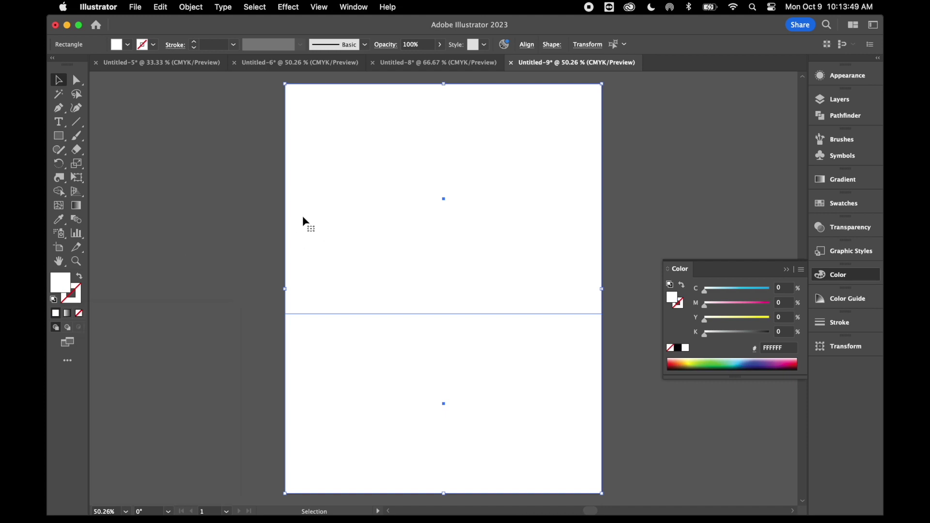
# Fill the upper rectangle with a linear gradient at a 90° angle
pyautogui.click(256, 218)
pyautogui.click(358, 221)
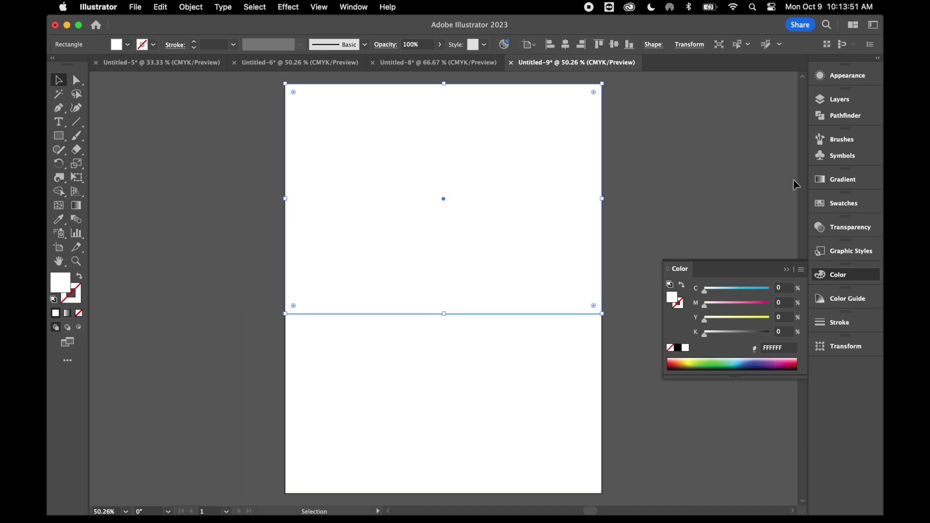
pyautogui.click(838, 179)
pyautogui.click(734, 260)
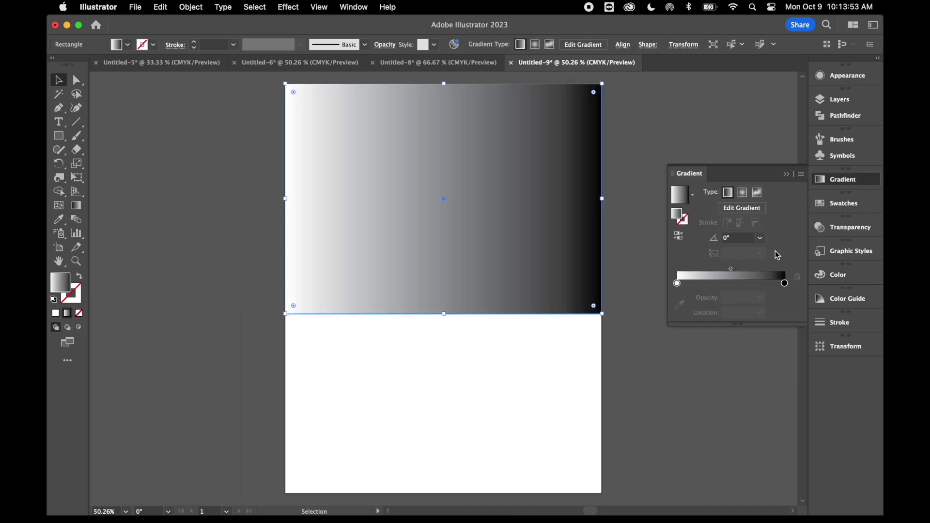
pyautogui.click(761, 239)
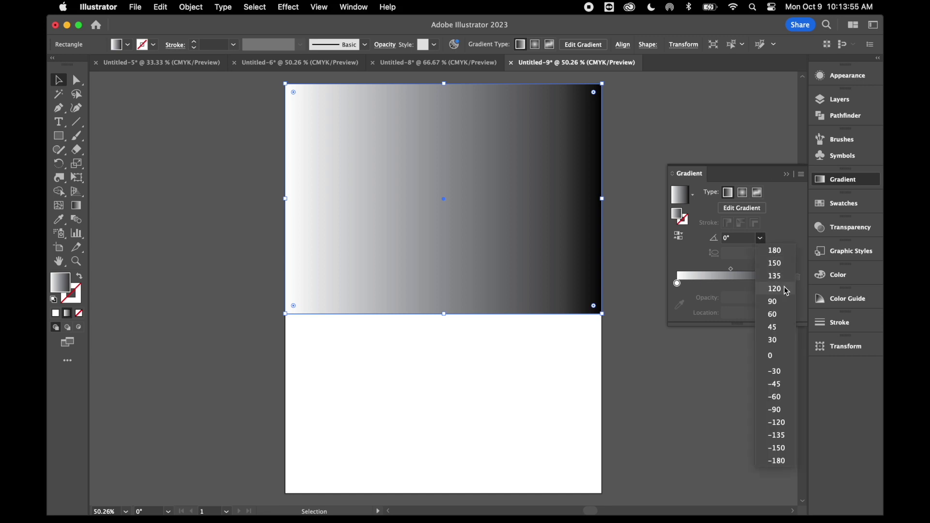
pyautogui.click(781, 308)
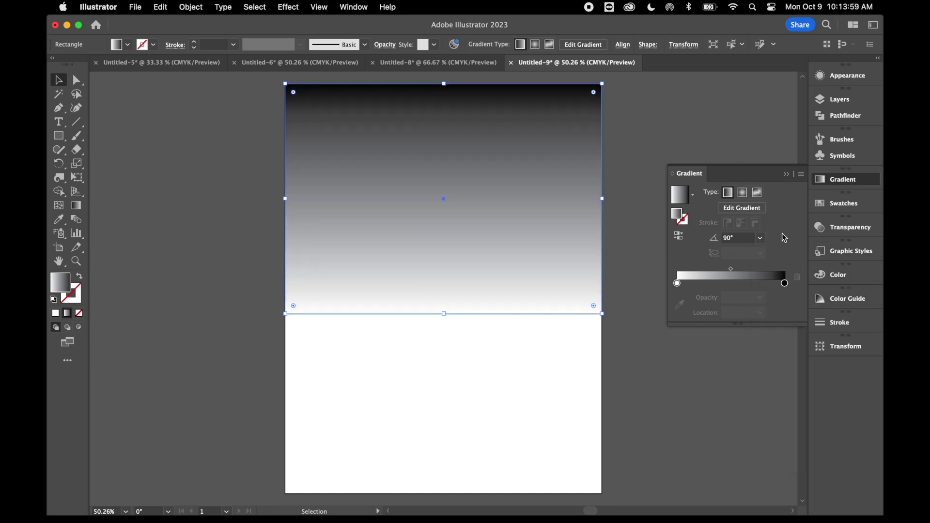
# Recolor the upper rectangle's gradient with a blue start stop and an orange end stop
pyautogui.doubleClick(677, 284)
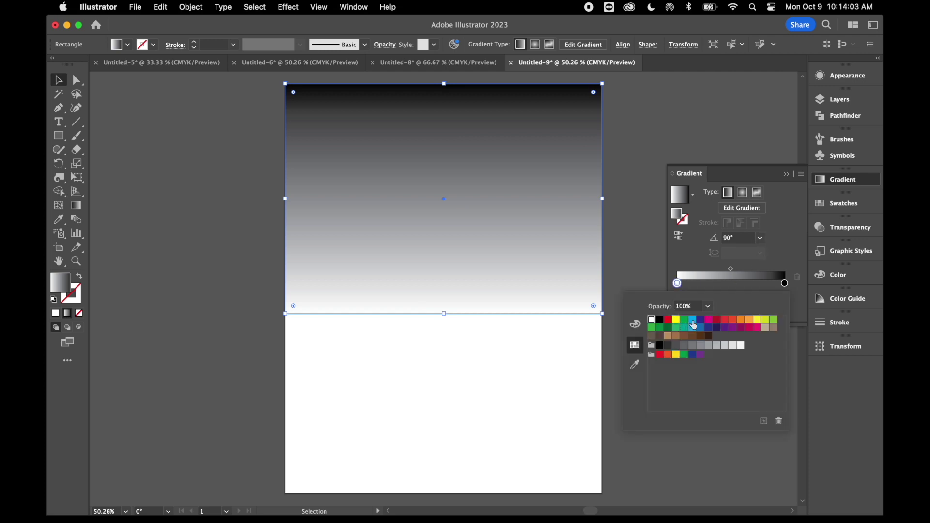
pyautogui.click(692, 329)
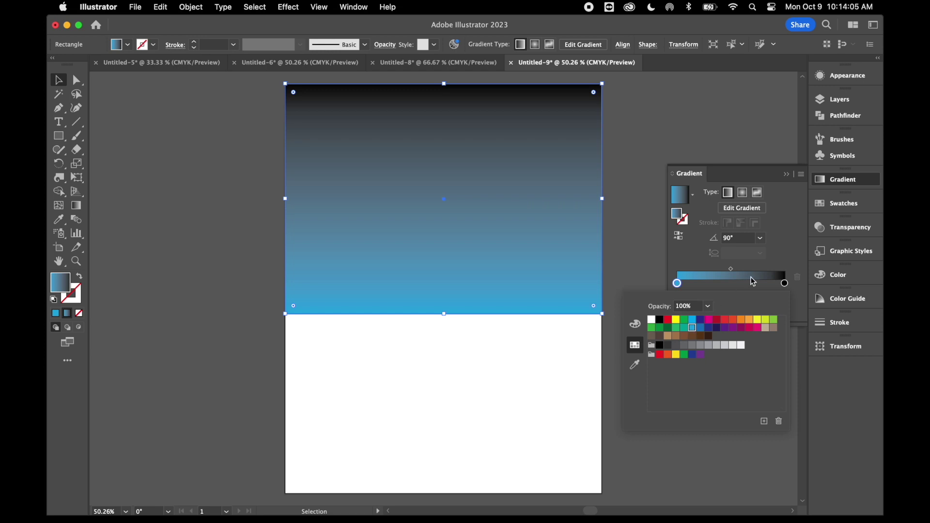
pyautogui.doubleClick(785, 283)
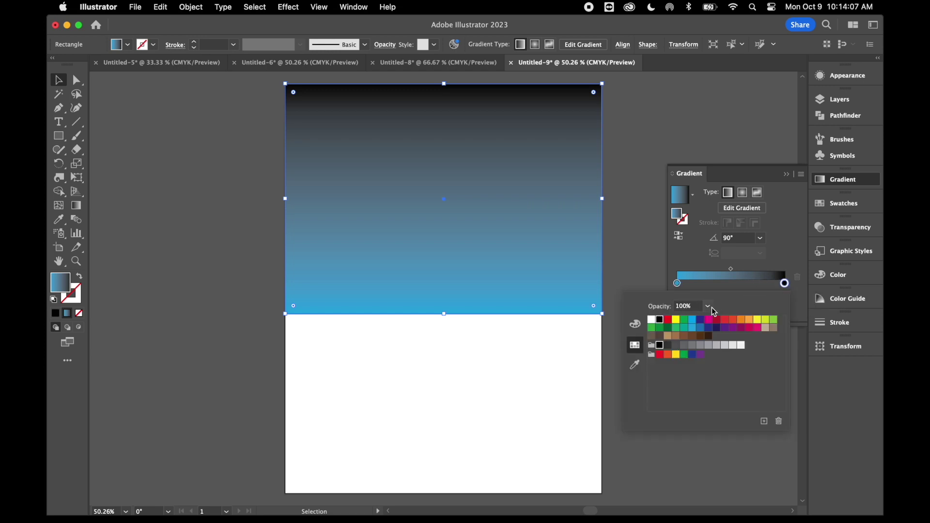
pyautogui.click(749, 321)
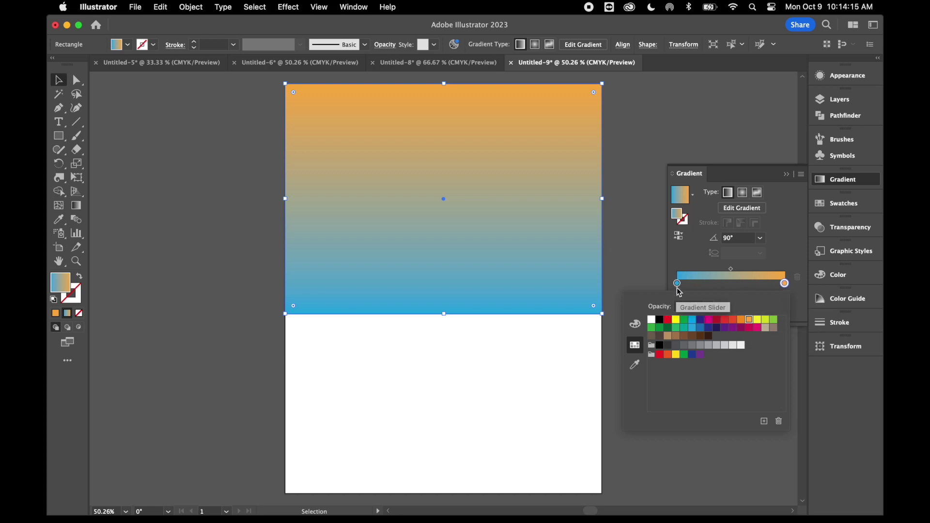
pyautogui.click(643, 251)
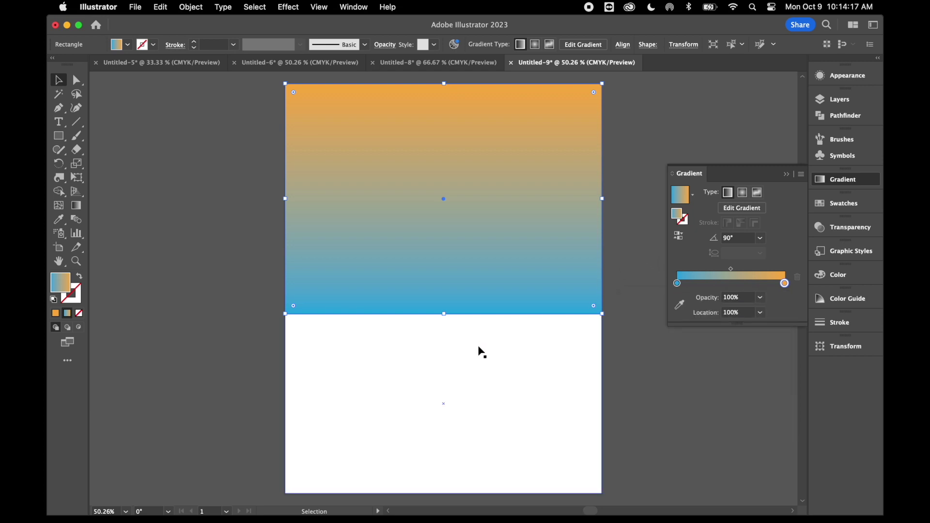
# Apply the linear gradient to the lower rectangle and set its angle to 90°
pyautogui.click(478, 355)
pyautogui.click(734, 262)
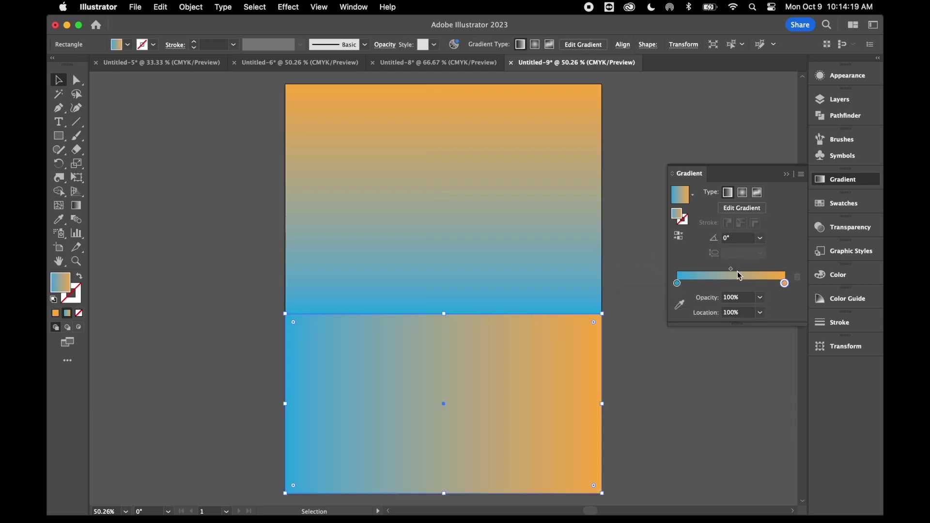
pyautogui.click(761, 240)
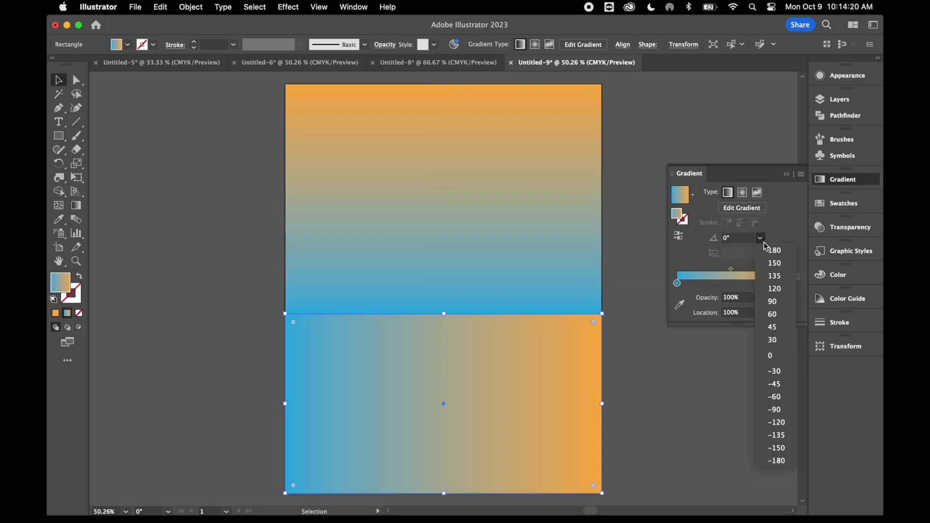
pyautogui.click(773, 301)
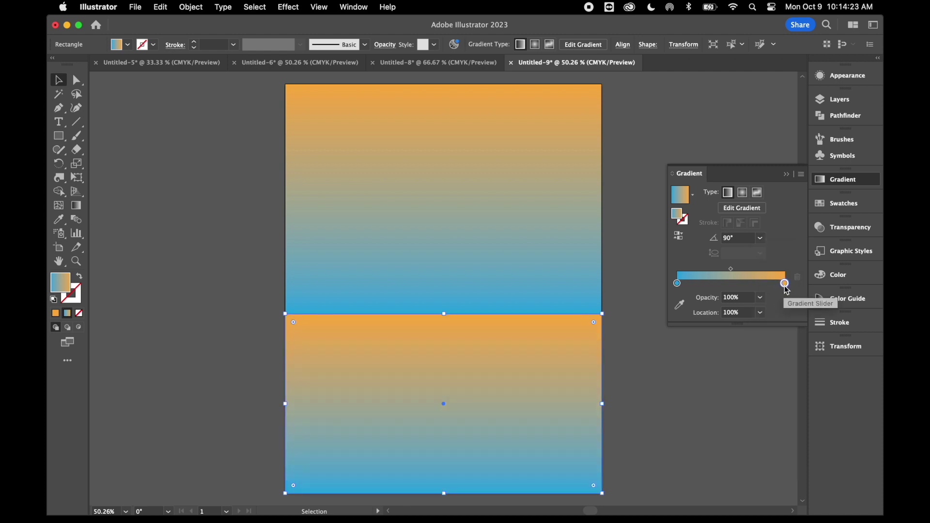
# Recolor the lower rectangle's gradient with a light brown end stop and a dark brown start stop, and deselect it
pyautogui.doubleClick(785, 285)
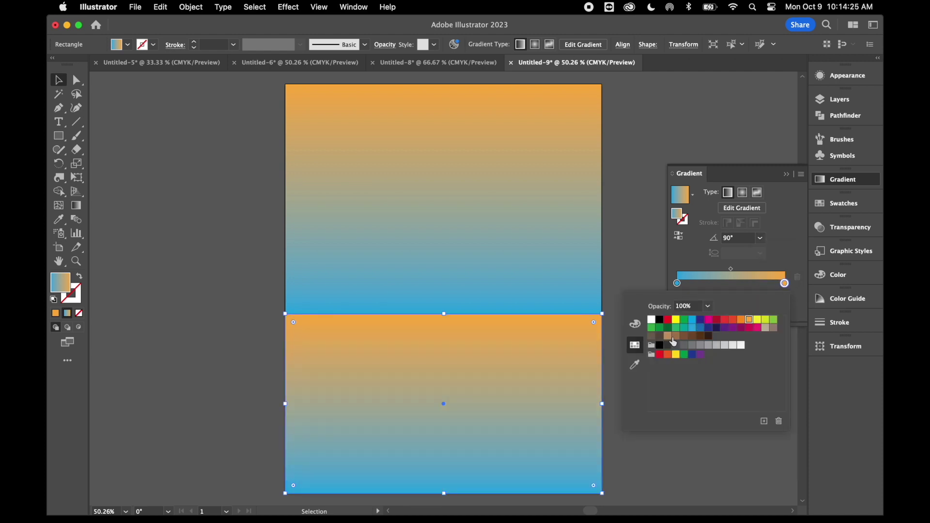
pyautogui.click(668, 336)
pyautogui.doubleClick(678, 285)
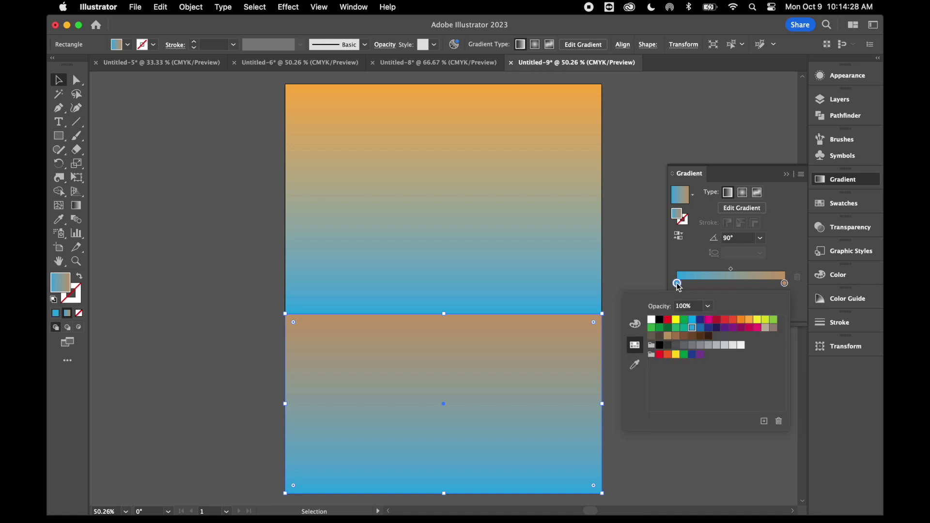
pyautogui.click(693, 336)
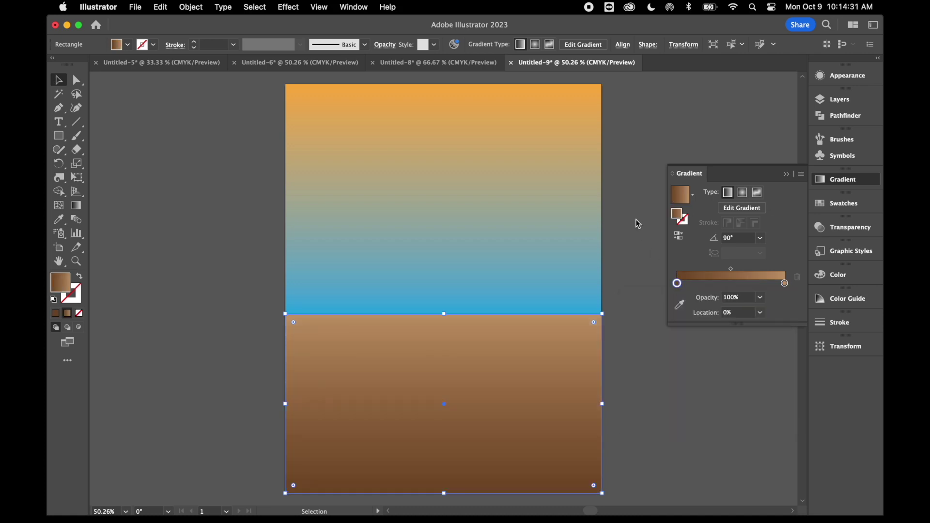
pyautogui.click(647, 154)
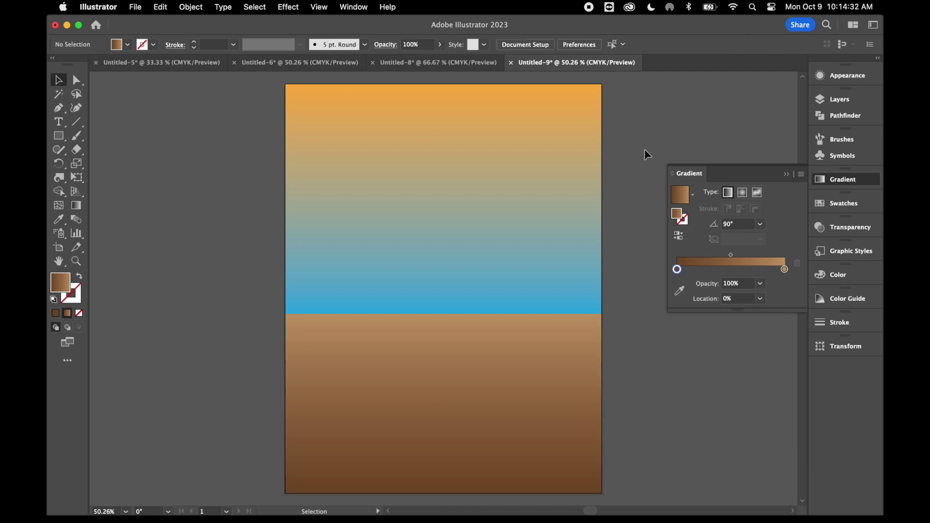
# Add a new layer above Layer 1 and lock Layer 1
pyautogui.click(784, 176)
pyautogui.click(843, 103)
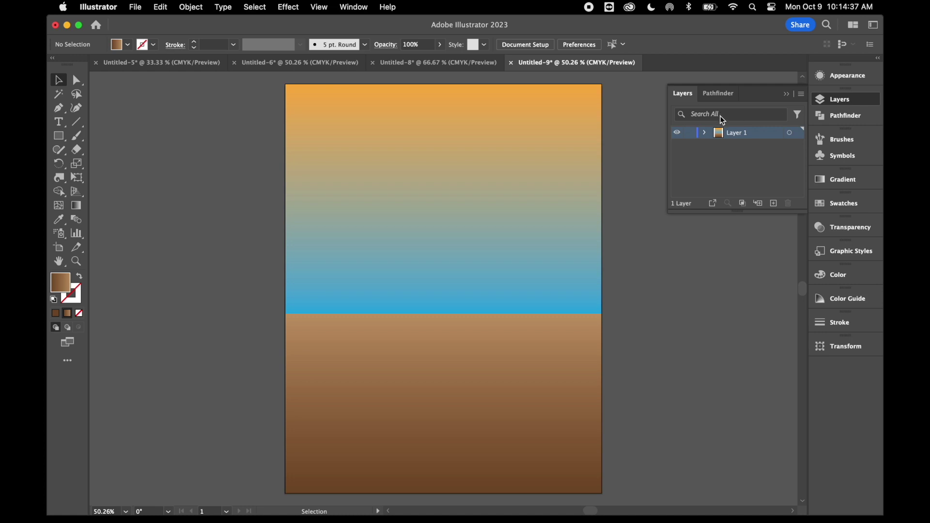
pyautogui.click(775, 203)
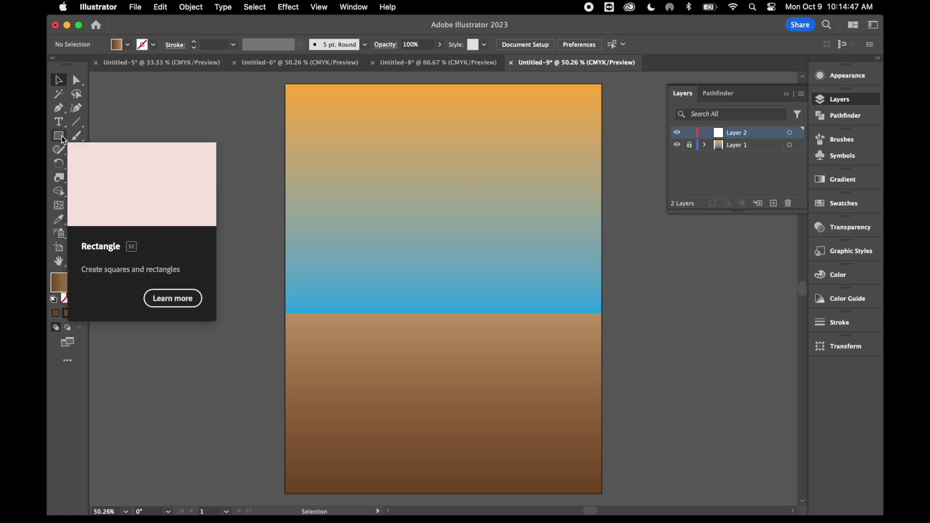
# Draw a tall, narrow ellipse across the horizon right of center, and extend the left handles of its top and bottom anchors outward
pyautogui.moveTo(62, 139); pyautogui.dragTo(113, 165)
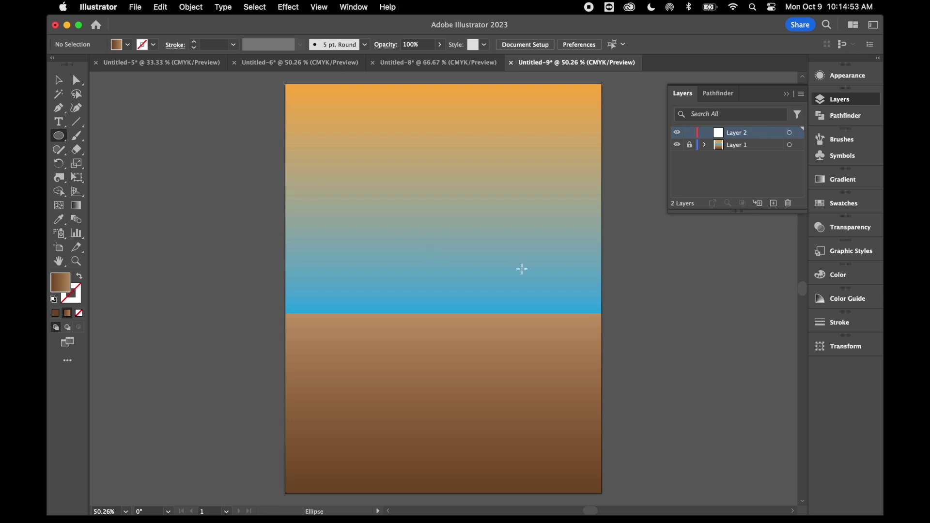
pyautogui.moveTo(462, 199); pyautogui.dragTo(523, 376)
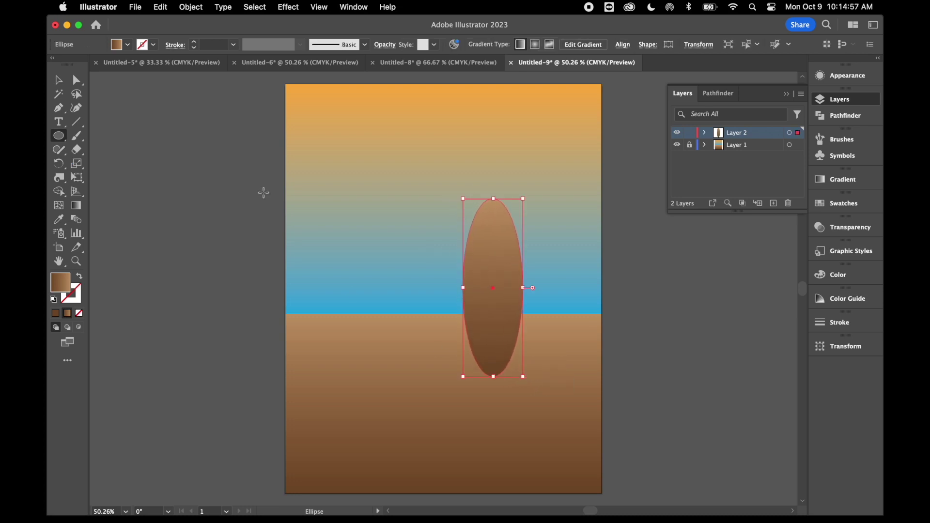
pyautogui.click(77, 80)
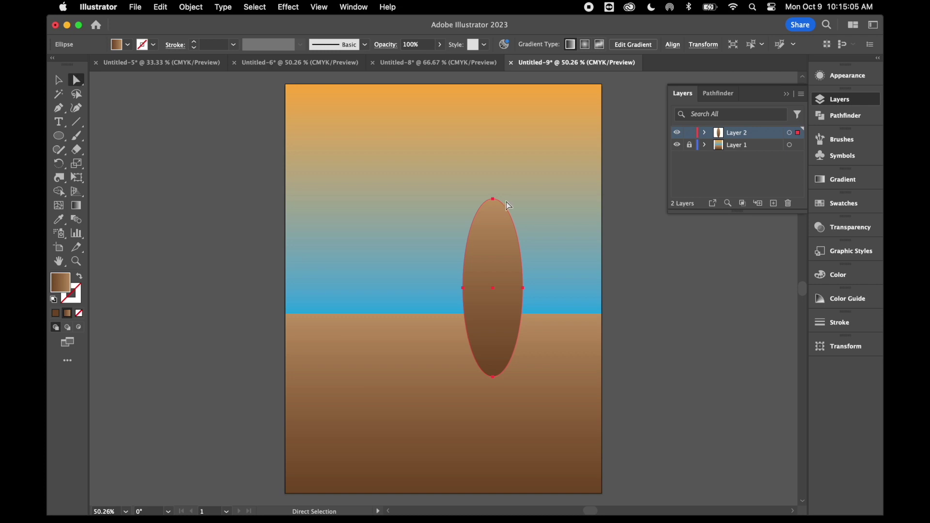
pyautogui.click(494, 199)
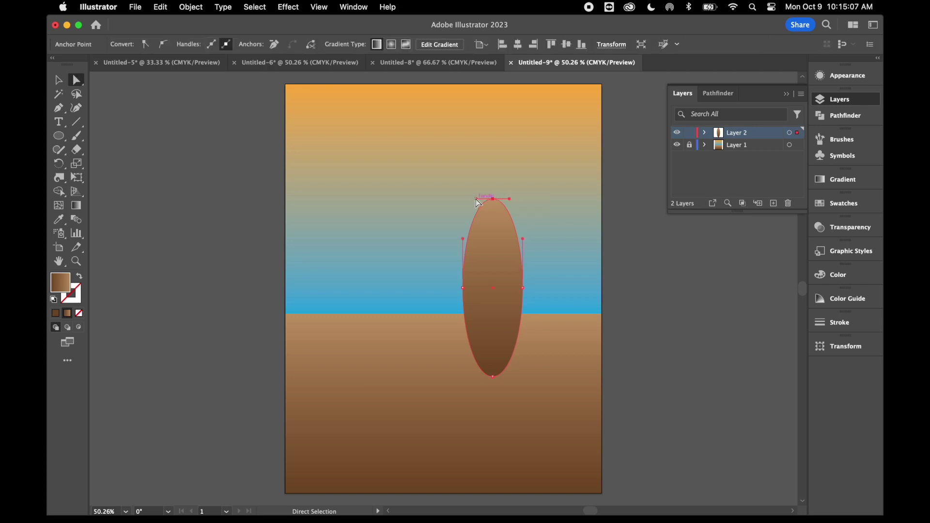
pyautogui.moveTo(478, 200); pyautogui.dragTo(454, 196)
pyautogui.click(492, 379)
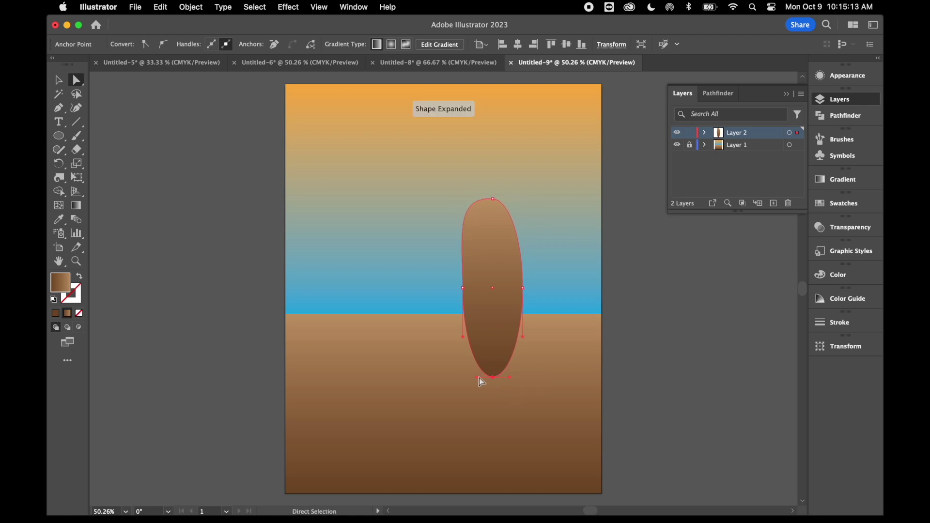
pyautogui.moveTo(477, 377); pyautogui.dragTo(457, 378)
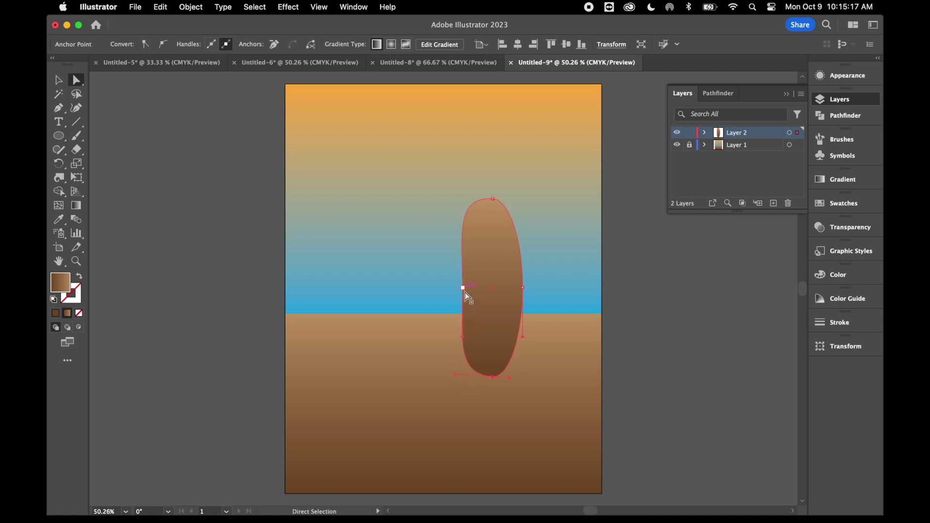
# Nudge the left and right middle anchors of the tall shape eight increments to the right so it bends, and deselect it
pyautogui.click(464, 289)
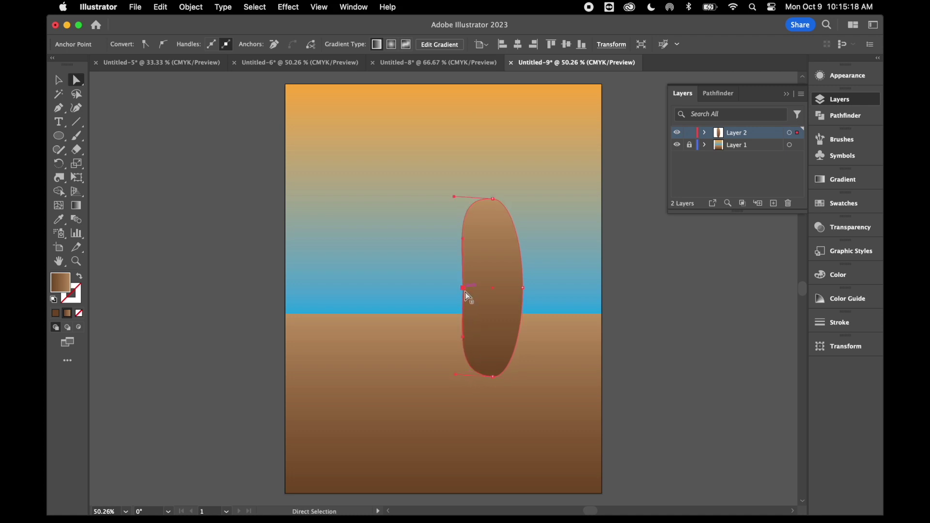
pyautogui.keyDown('shift'); pyautogui.click(522, 289); pyautogui.keyUp('shift')
pyautogui.press('Right')
pyautogui.press('Right')
pyautogui.press('Right')
pyautogui.press('Right')
pyautogui.press('Right')
pyautogui.press('Right')
pyautogui.press('Right')
pyautogui.press('Right')
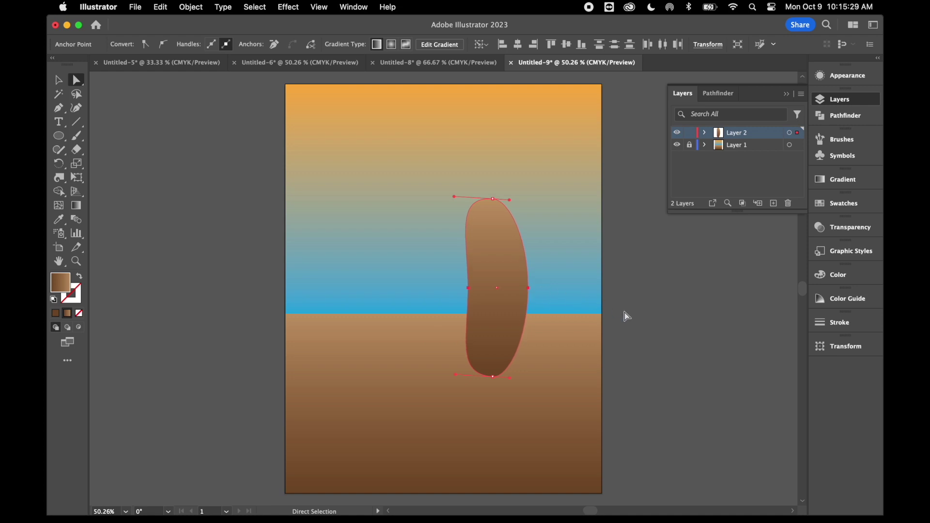
pyautogui.click(660, 312)
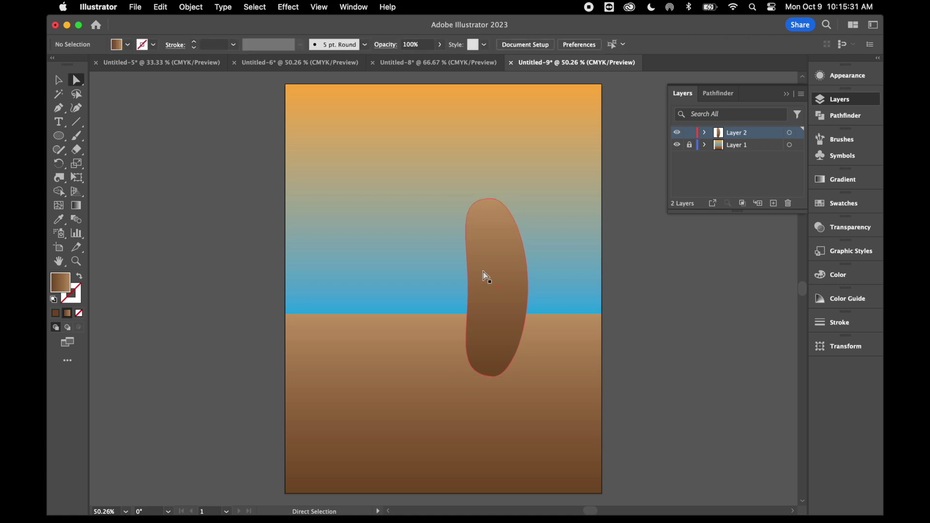
# Fill the bent tall shape with the solid dark green swatch
pyautogui.click(58, 80)
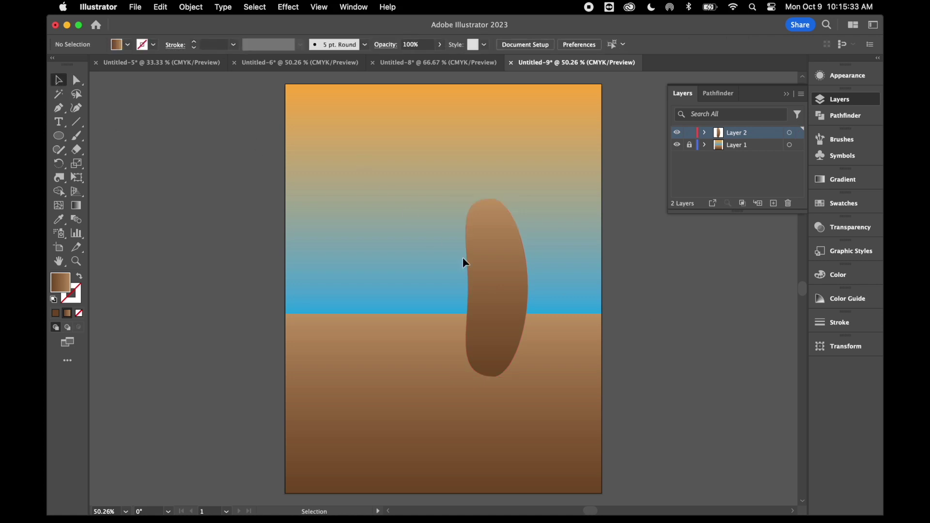
pyautogui.click(501, 289)
pyautogui.click(838, 181)
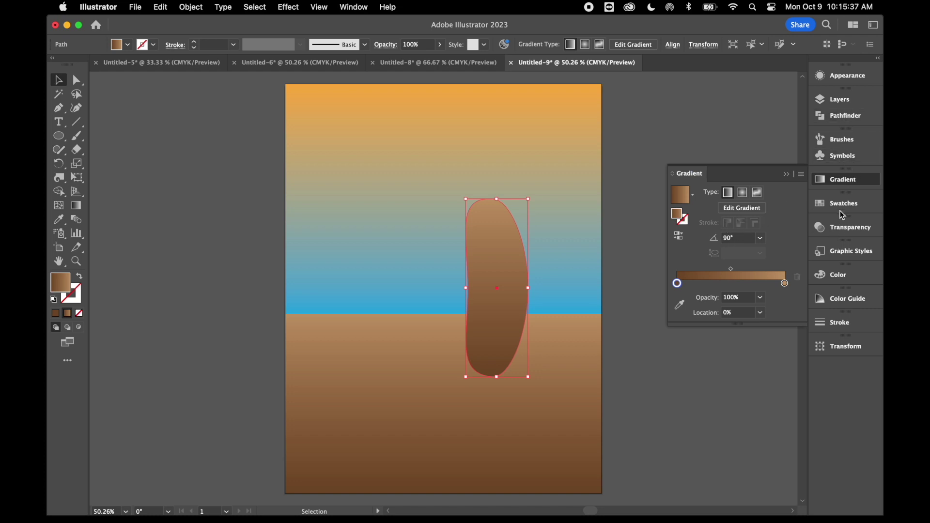
pyautogui.click(839, 202)
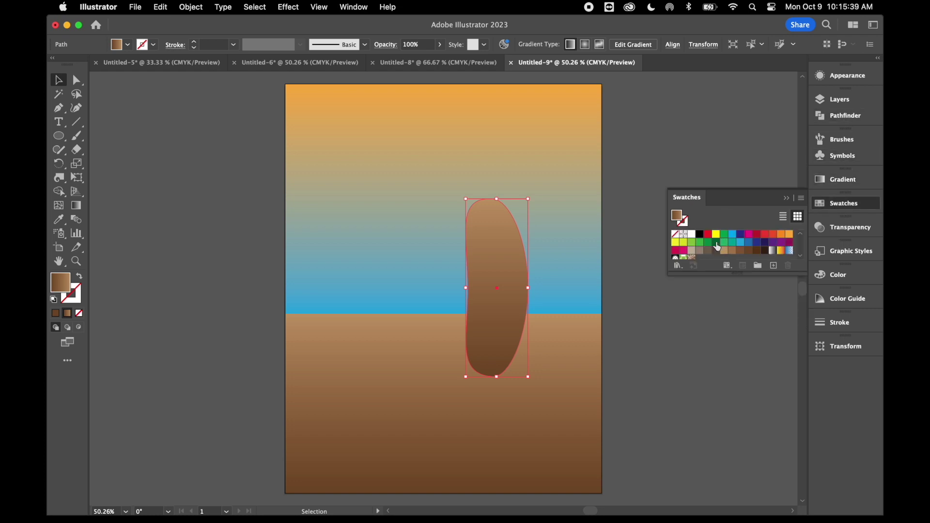
pyautogui.click(717, 242)
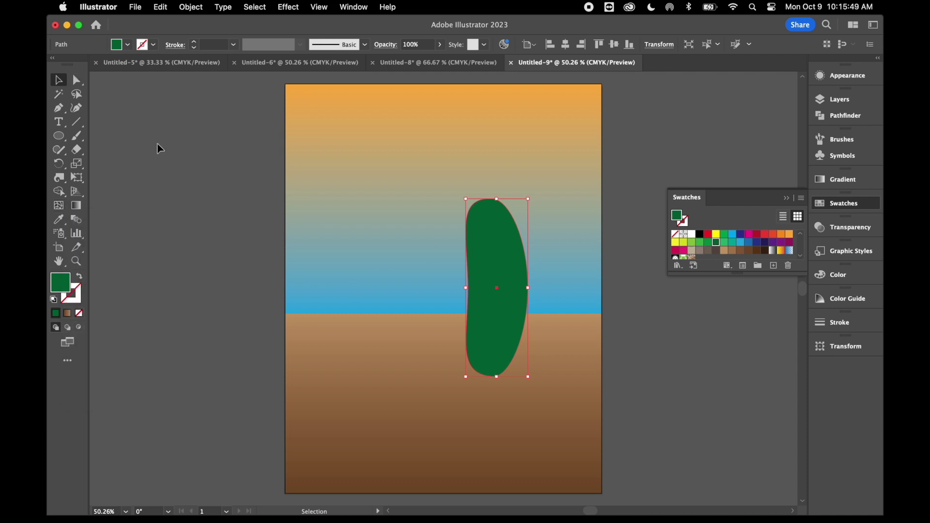
# Add two light green gradient mesh points along the center of the tall dark green shape, near its top and bottom ends, and deselect it
pyautogui.click(638, 161)
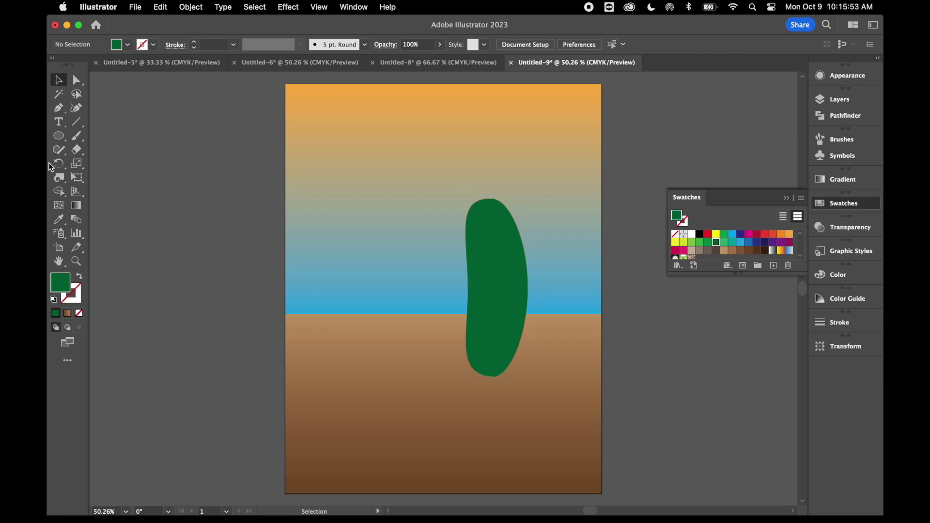
pyautogui.click(59, 209)
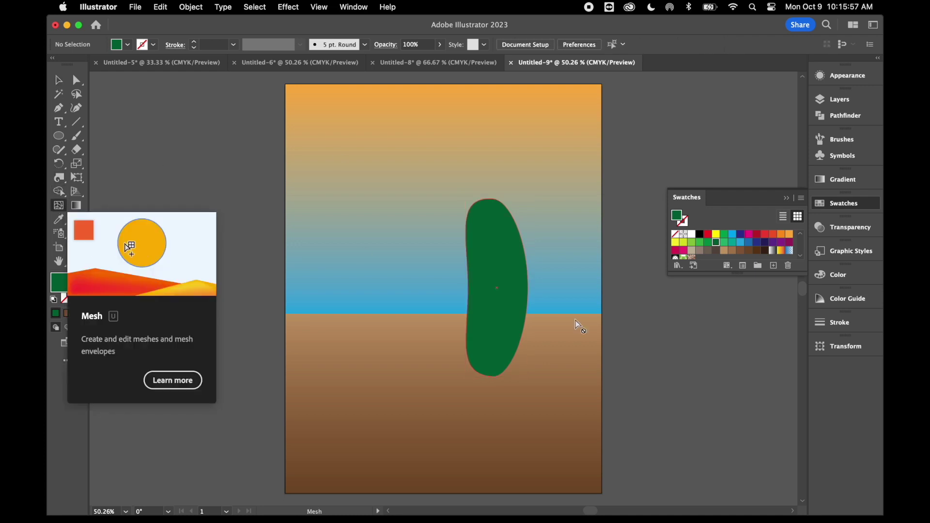
pyautogui.click(692, 244)
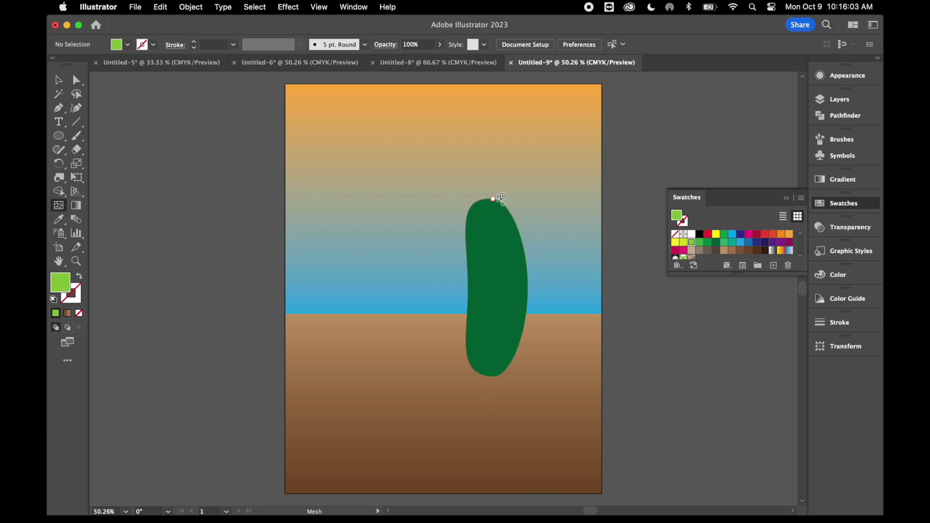
pyautogui.click(492, 225)
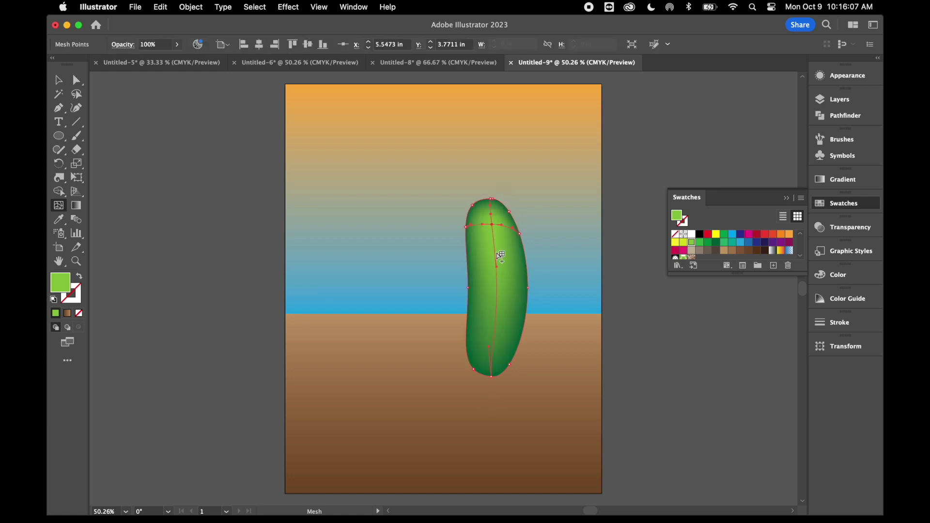
pyautogui.click(494, 335)
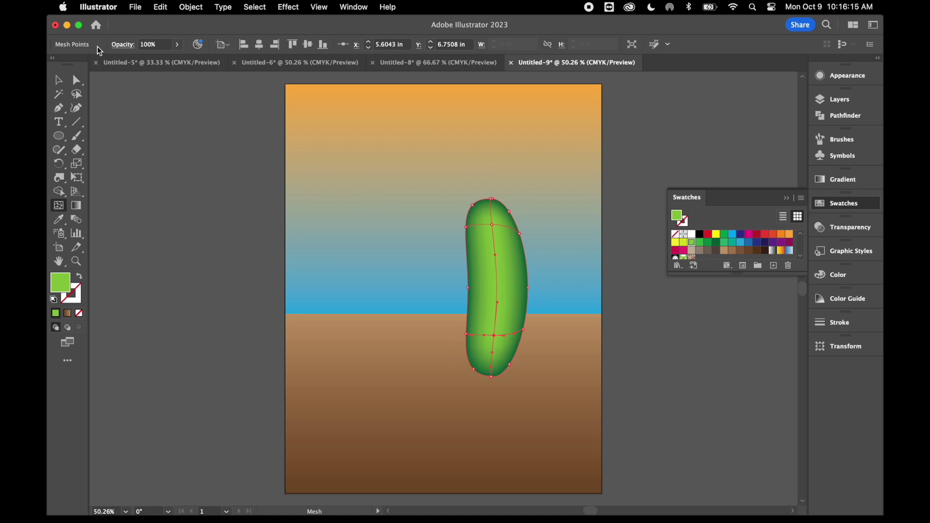
pyautogui.click(58, 80)
pyautogui.click(154, 206)
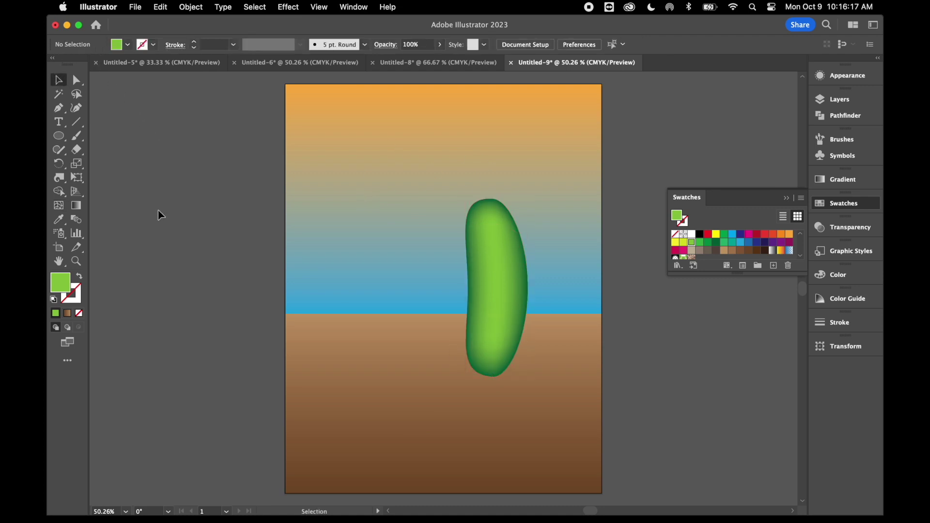
# Draw a small upright light green ellipse near the upper right edge of the tall shape
pyautogui.click(59, 137)
pyautogui.moveTo(503, 232); pyautogui.dragTo(515, 256)
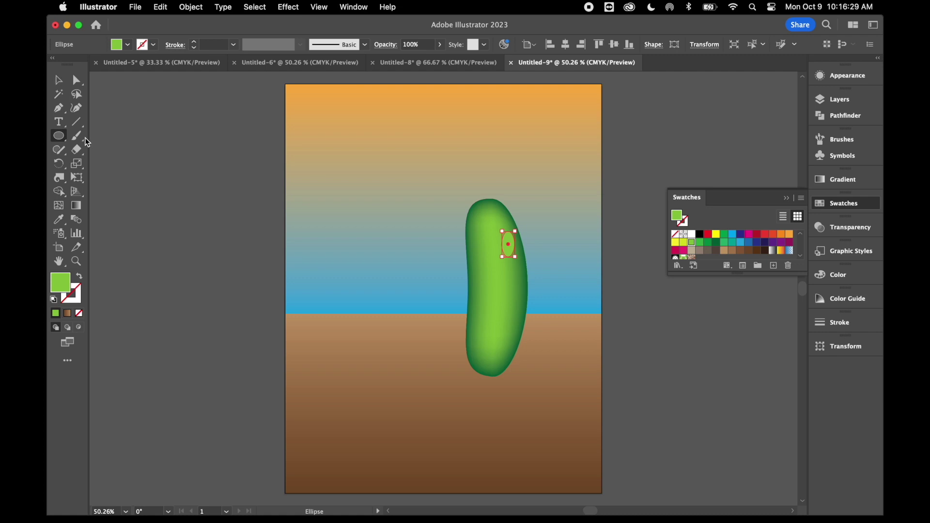
pyautogui.press('super+equal')
pyautogui.press('super+equal')
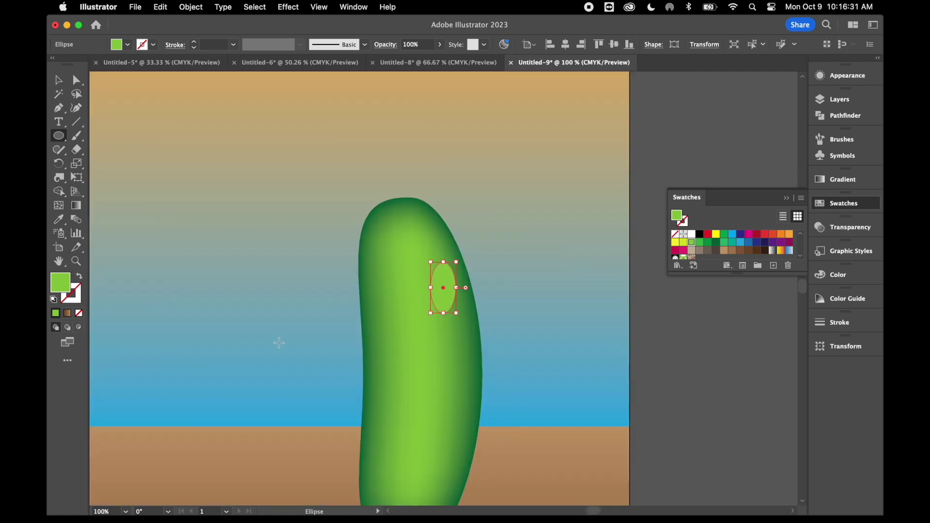
pyautogui.scroll(-5, 275, 342)
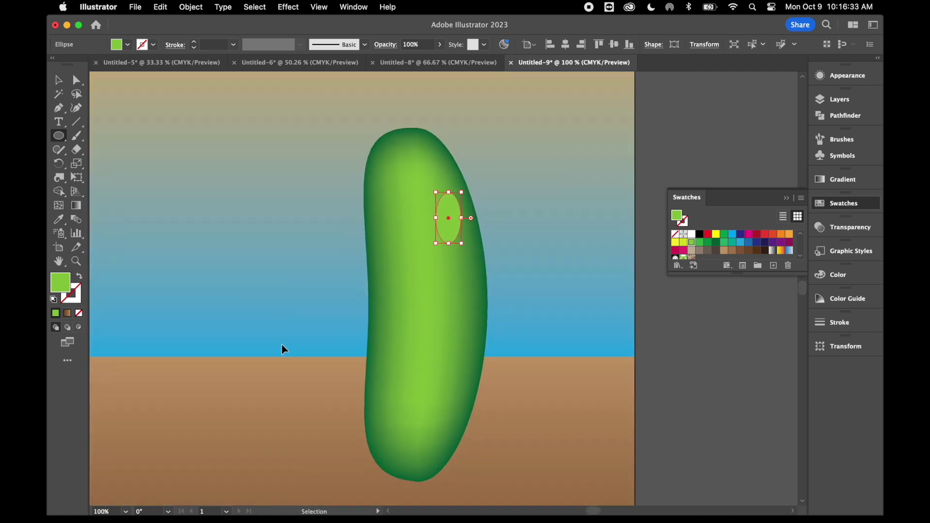
# Move the small ellipse's bottom and top anchors slightly left and outward, and shorten the shape from its bottom edge
pyautogui.press('super+equal')
pyautogui.press('super+equal')
pyautogui.press('super+equal')
pyautogui.press('super+minus')
pyautogui.press('super+minus')
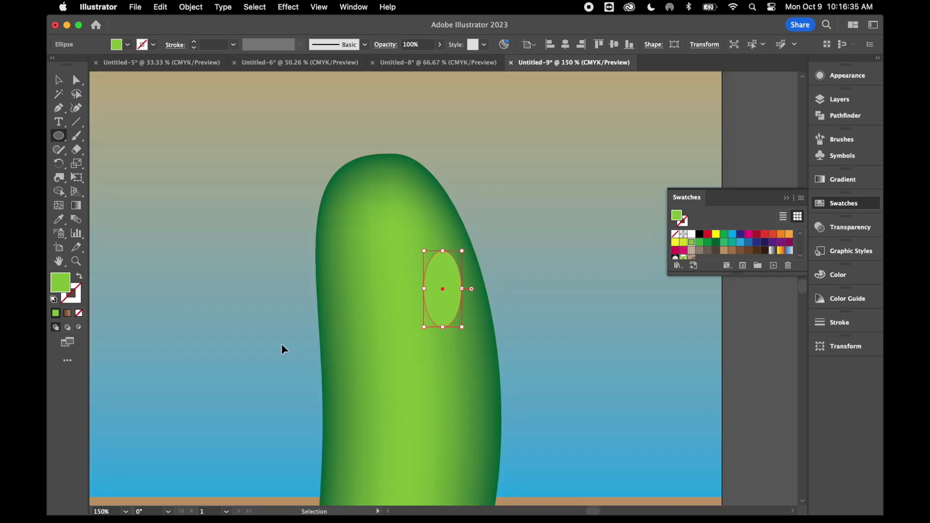
pyautogui.press('super+minus')
pyautogui.press('super+minus')
pyautogui.press('super+equal')
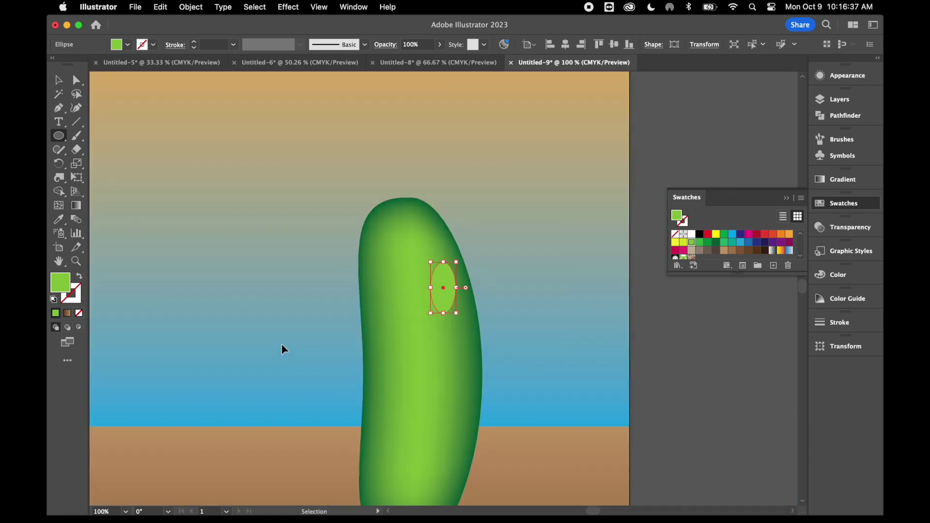
pyautogui.scroll(-6, 281, 345)
pyautogui.press('a')
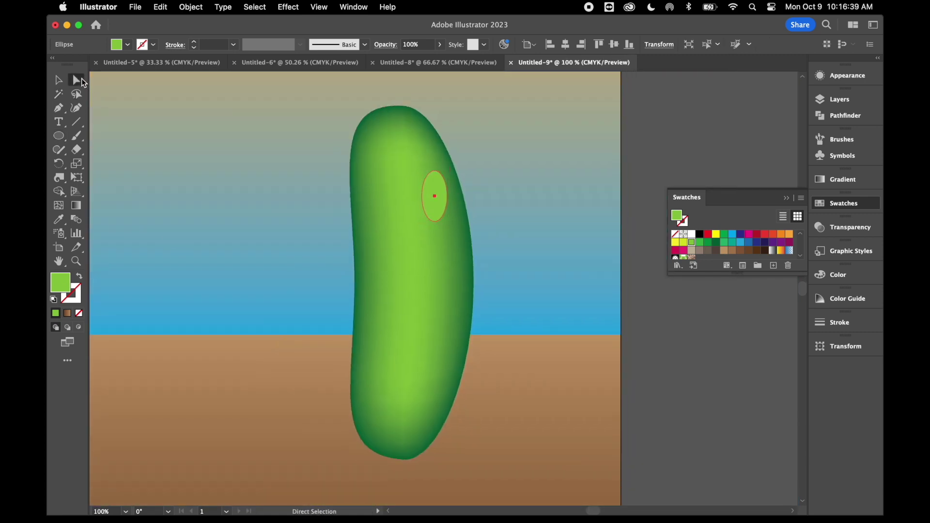
pyautogui.click(434, 221)
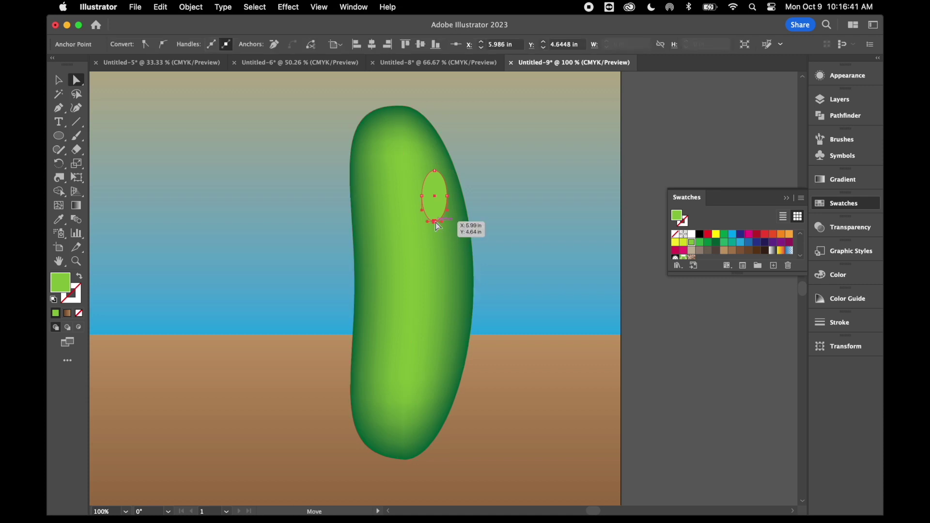
pyautogui.moveTo(436, 223); pyautogui.dragTo(430, 224)
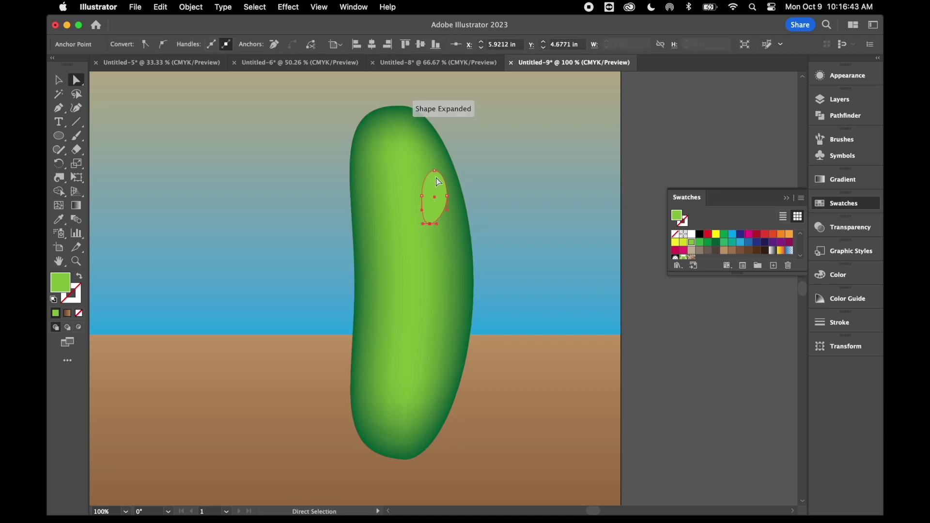
pyautogui.moveTo(436, 171); pyautogui.dragTo(430, 163)
pyautogui.press('v')
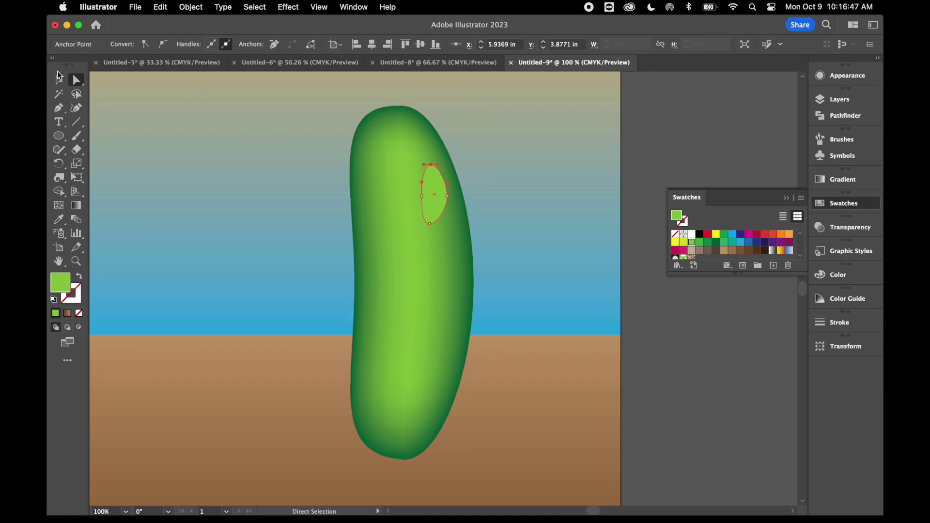
pyautogui.moveTo(434, 224); pyautogui.dragTo(435, 214)
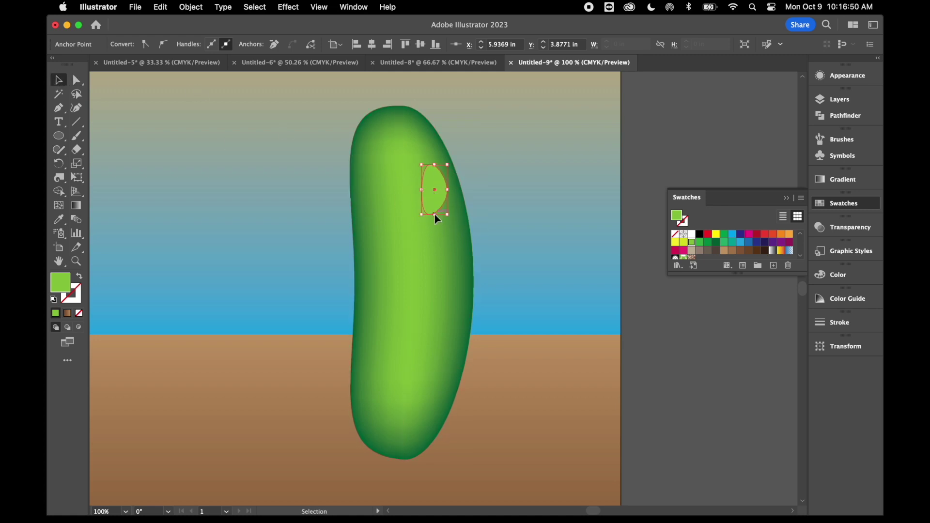
# Fill the upper right bump with solid dark green and add a light green gradient mesh point at its center
pyautogui.click(715, 242)
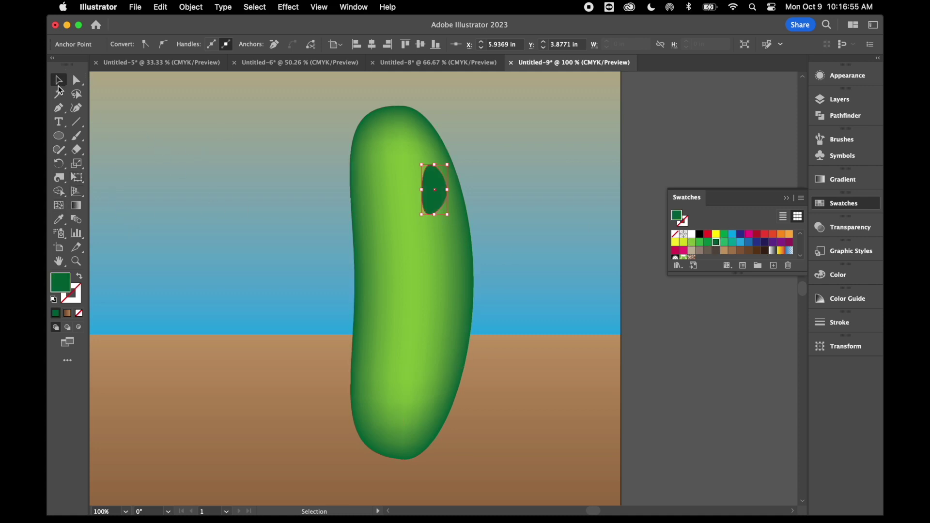
pyautogui.click(211, 208)
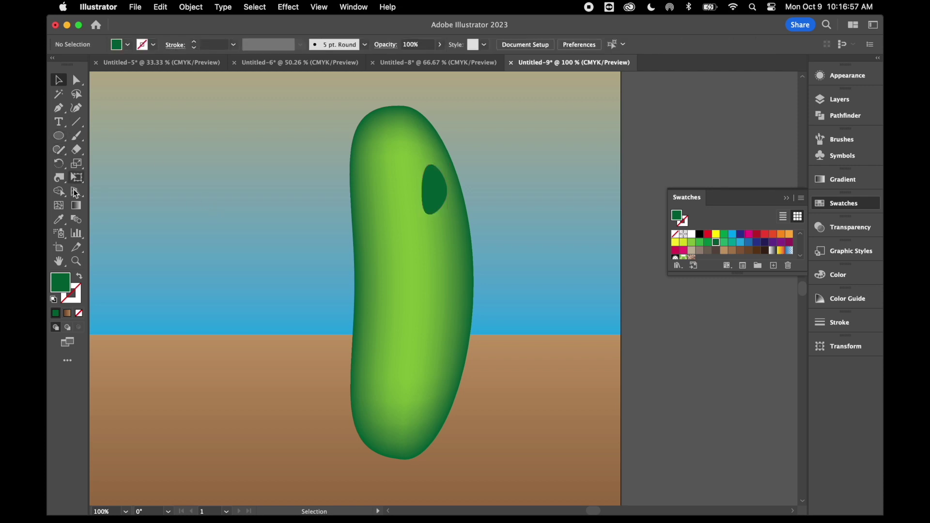
pyautogui.click(61, 210)
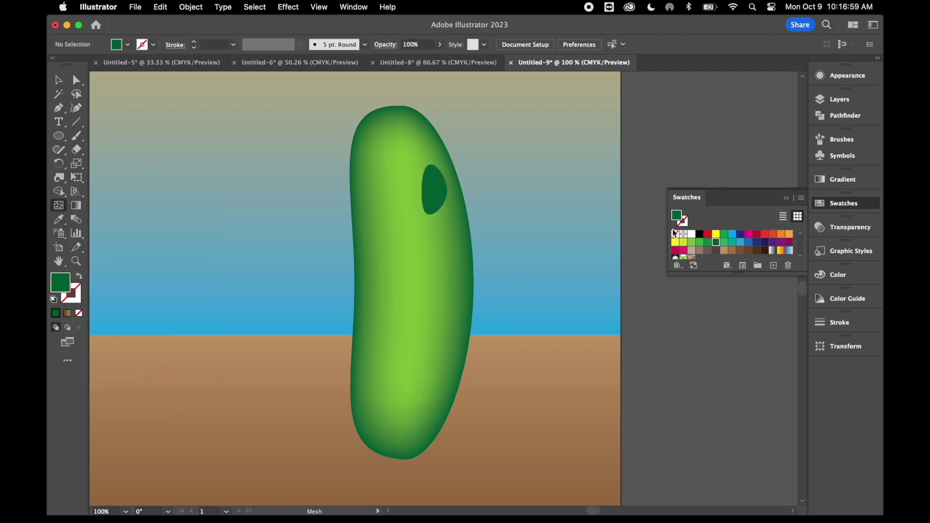
pyautogui.click(692, 242)
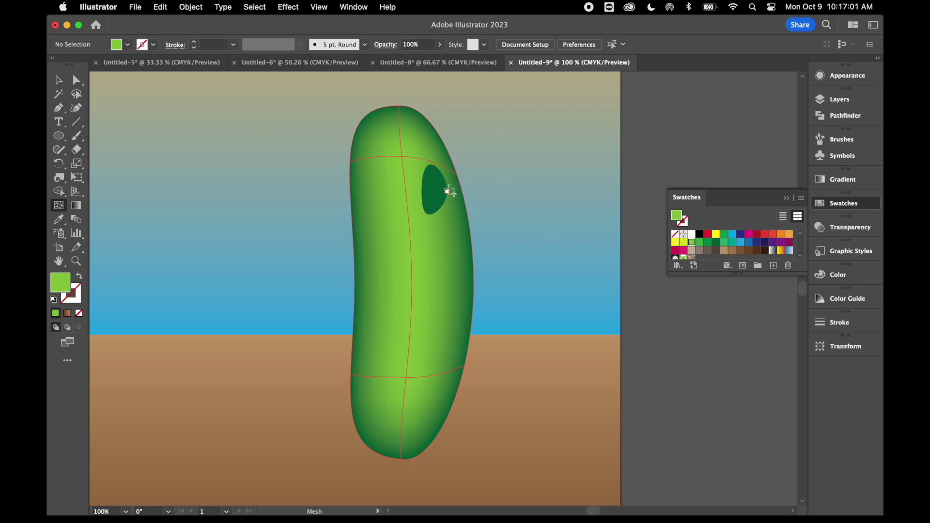
pyautogui.click(435, 190)
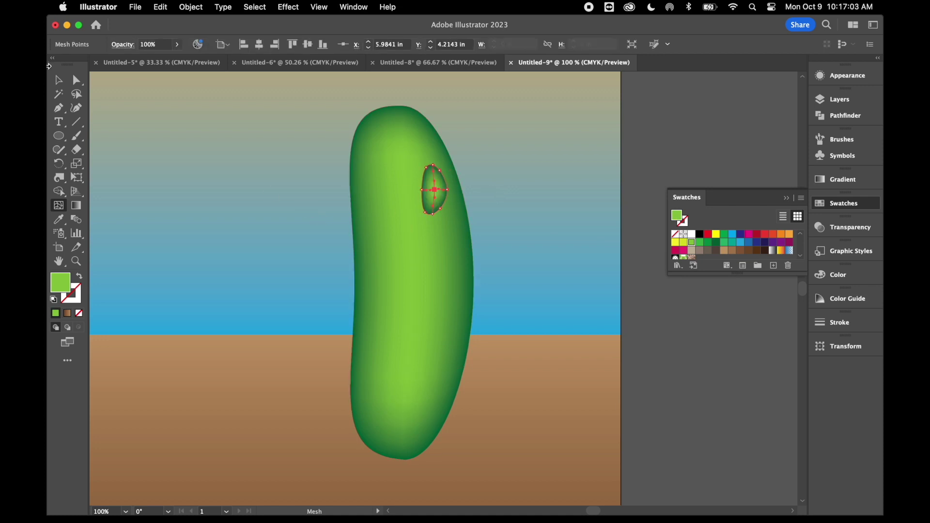
# Draw a second, smaller upright ellipse near the lower left edge of the tall shape and fill it with dark green
pyautogui.press('l')
pyautogui.moveTo(355, 349); pyautogui.dragTo(372, 386)
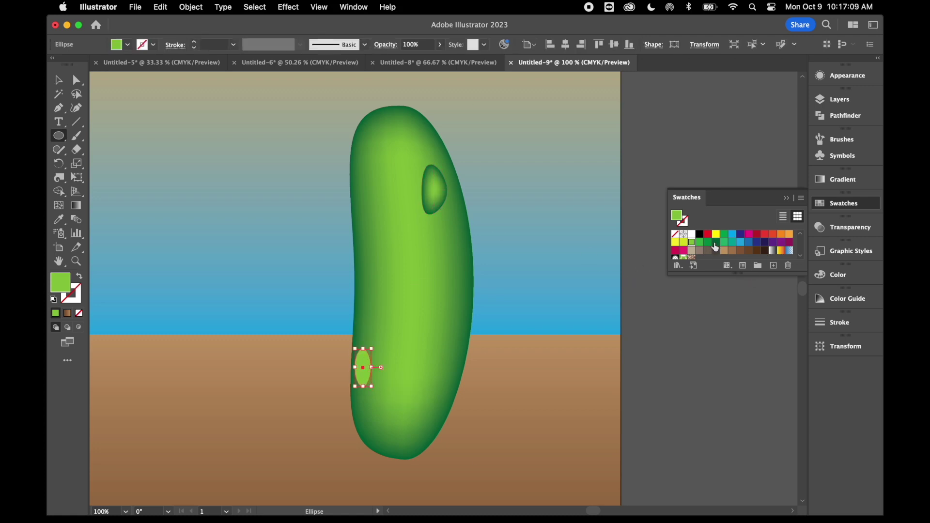
pyautogui.click(716, 242)
# Pull the lower left ellipse's top anchor up and right and its bottom anchor downward to form a pointed bump, and deselect it
pyautogui.click(78, 80)
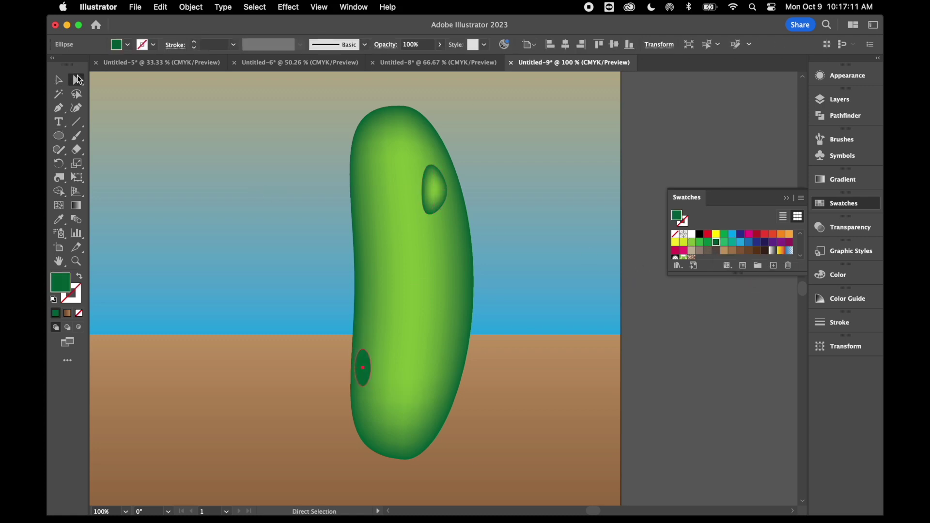
pyautogui.click(363, 348)
pyautogui.moveTo(363, 349); pyautogui.dragTo(365, 394)
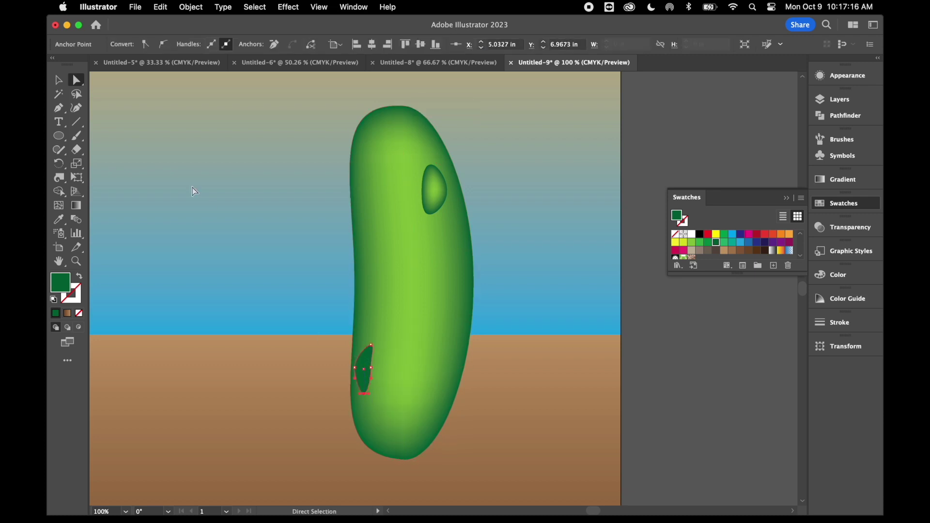
pyautogui.click(59, 219)
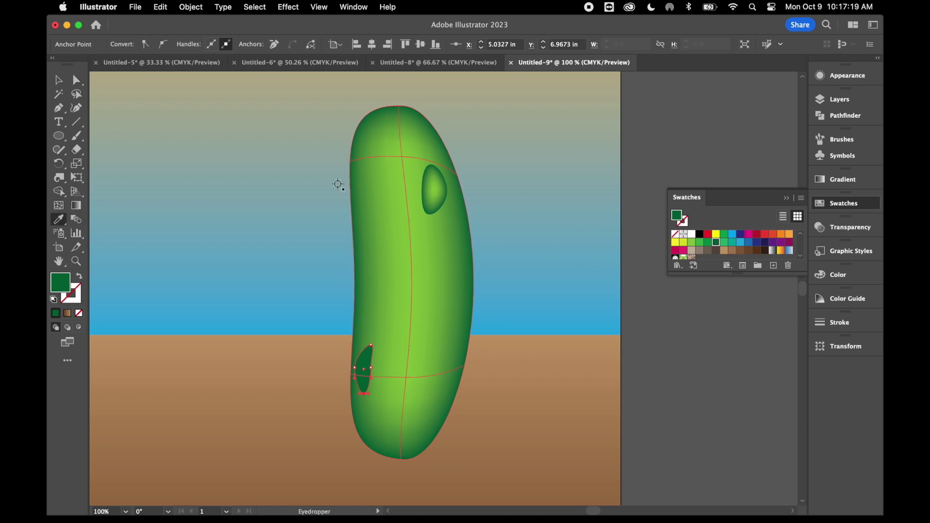
pyautogui.click(59, 83)
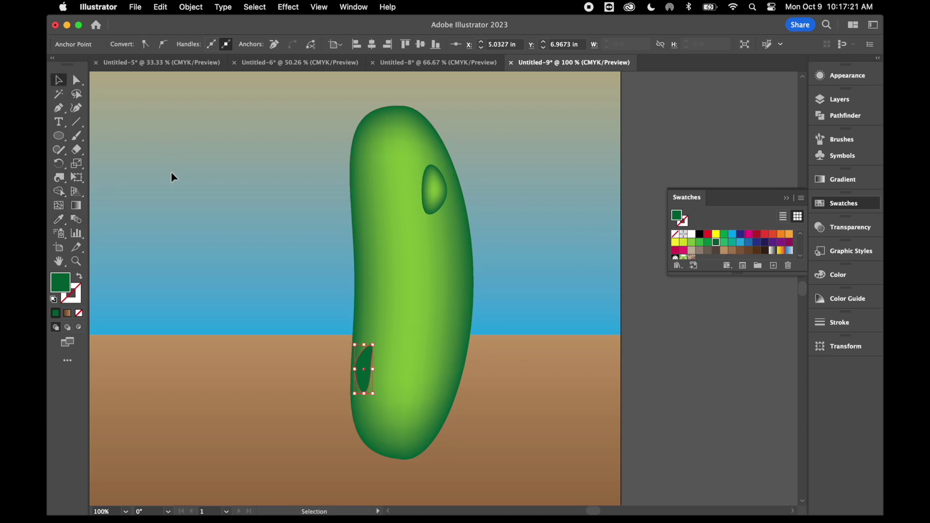
pyautogui.click(171, 172)
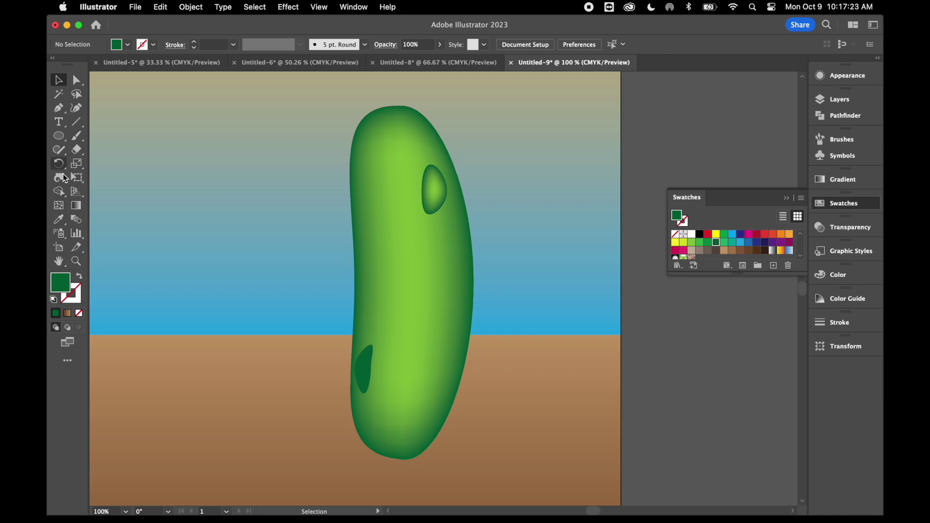
# Add a light green gradient mesh point at the center of the lower left bump
pyautogui.click(62, 205)
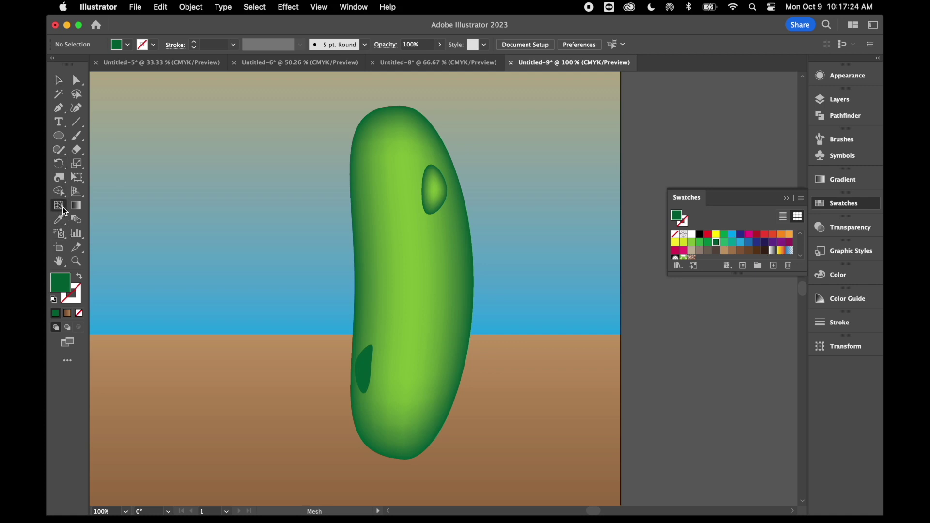
pyautogui.click(692, 243)
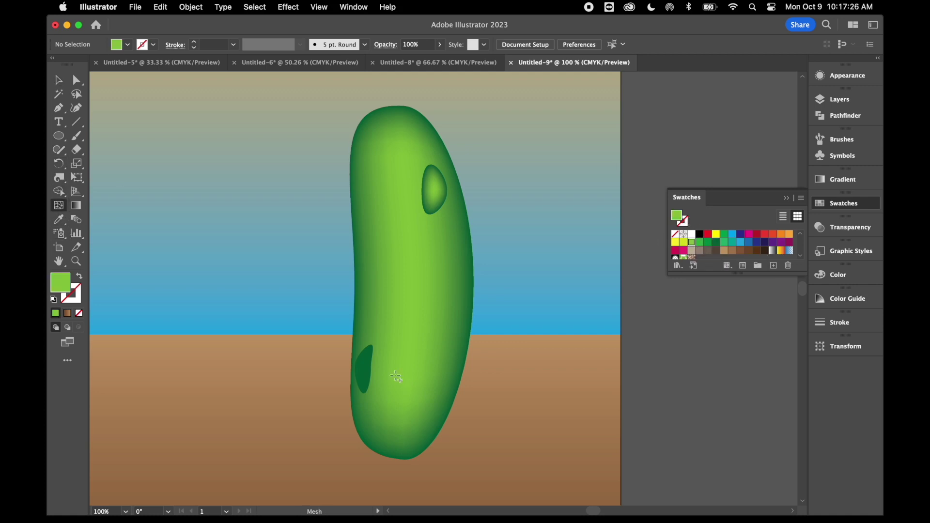
pyautogui.click(364, 369)
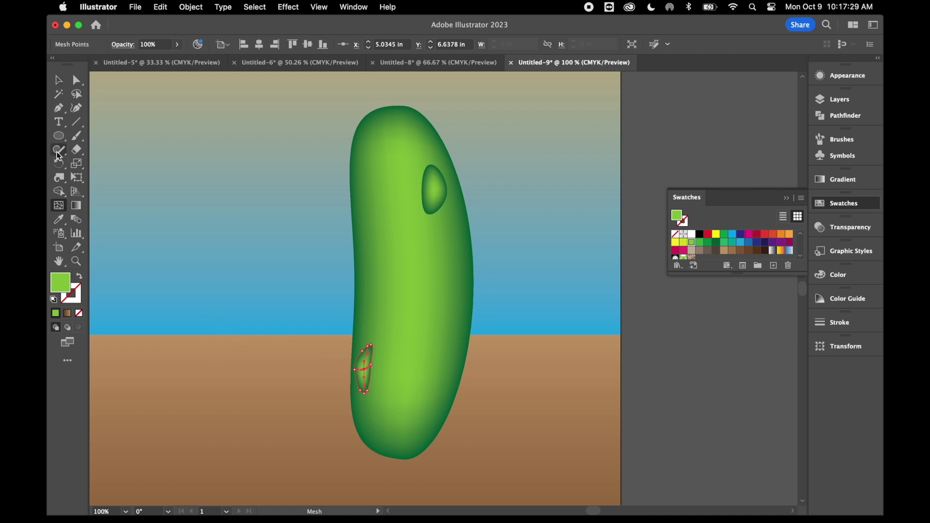
# Place copies of the shaded bump along the tall shape's upper left, middle right and lower right edges
pyautogui.click(59, 80)
pyautogui.moveTo(363, 369); pyautogui.dragTo(463, 319)
pyautogui.press('super+minus')
pyautogui.press('super+minus')
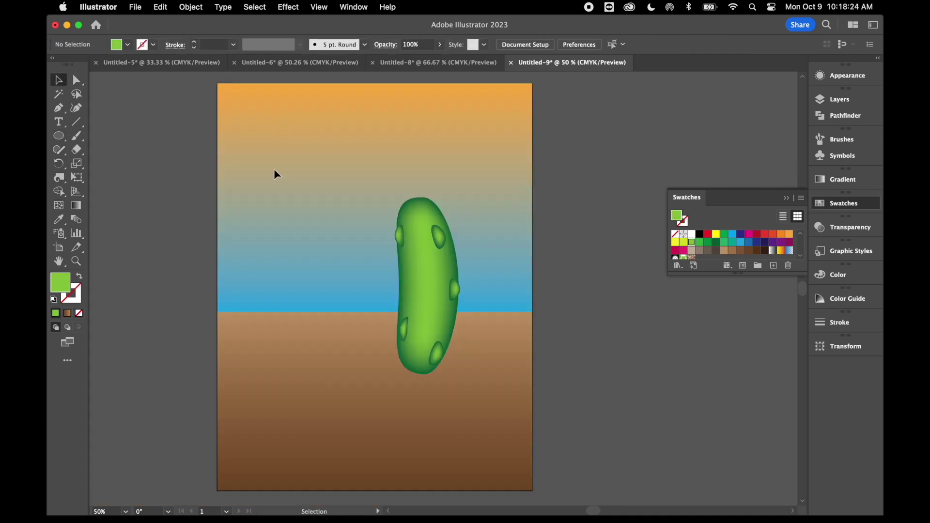
# Draw a narrow upright light green rectangle that overlaps the top of the tall shape
pyautogui.click(60, 138)
pyautogui.click(119, 137)
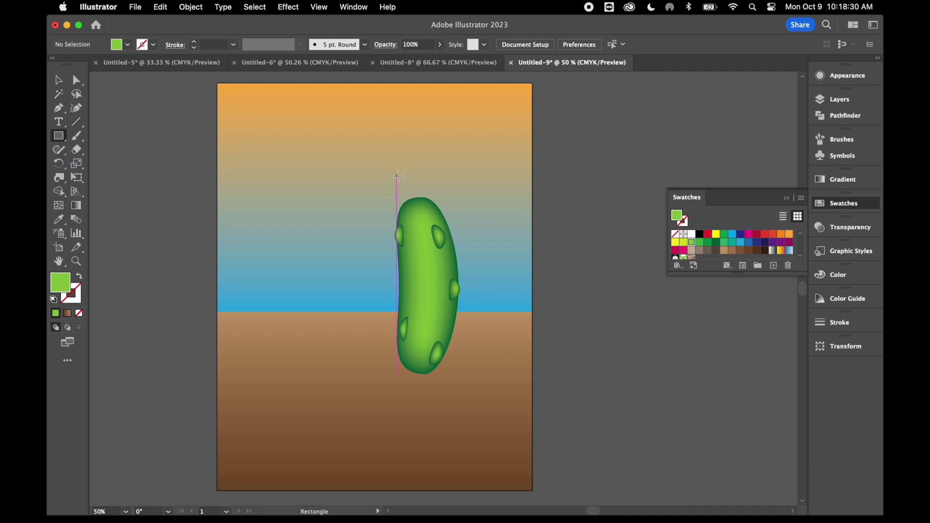
pyautogui.moveTo(414, 183); pyautogui.dragTo(423, 209)
# Convert the two bottom corner anchors of the narrow light green rectangle to smooth points
pyautogui.press('super+equal')
pyautogui.press('super+equal')
pyautogui.press('super+equal')
pyautogui.press('super+equal')
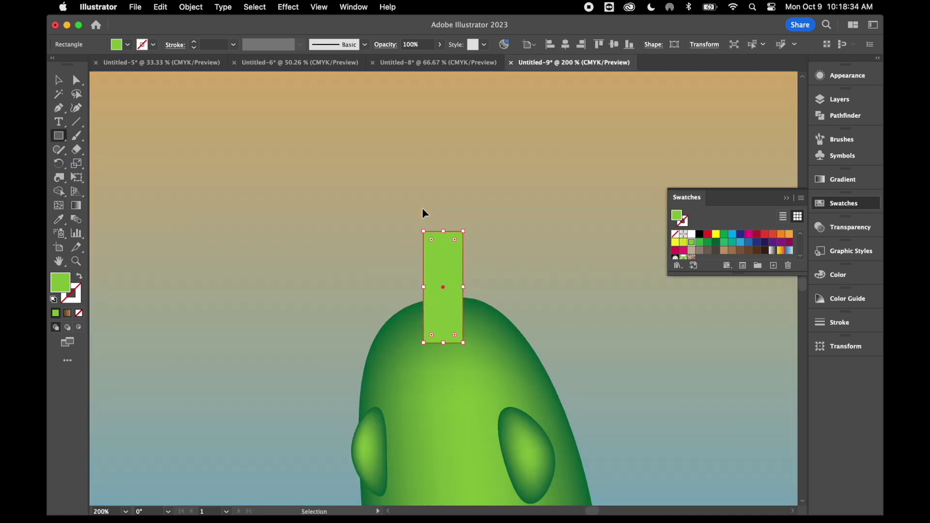
pyautogui.scroll(-3, 424, 208)
pyautogui.click(76, 79)
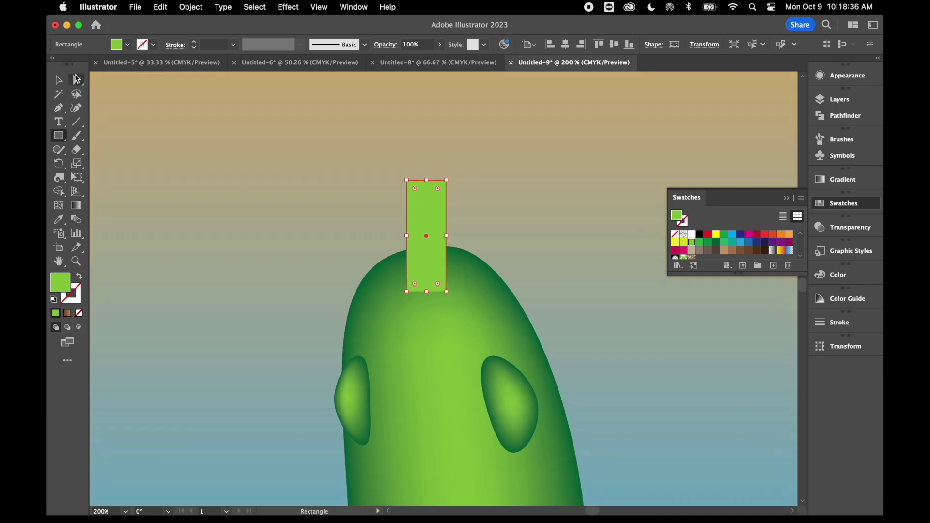
pyautogui.click(407, 292)
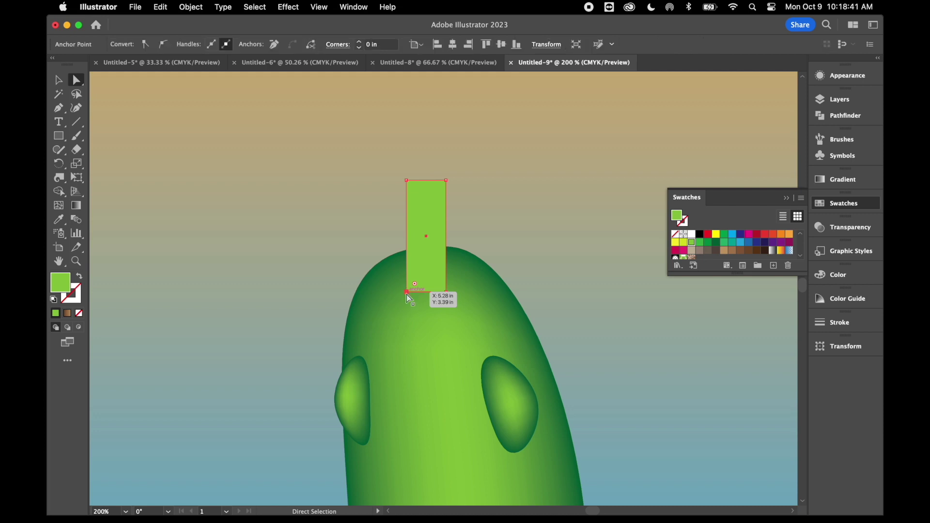
pyautogui.keyDown('shift'); pyautogui.click(446, 292); pyautogui.keyUp('shift')
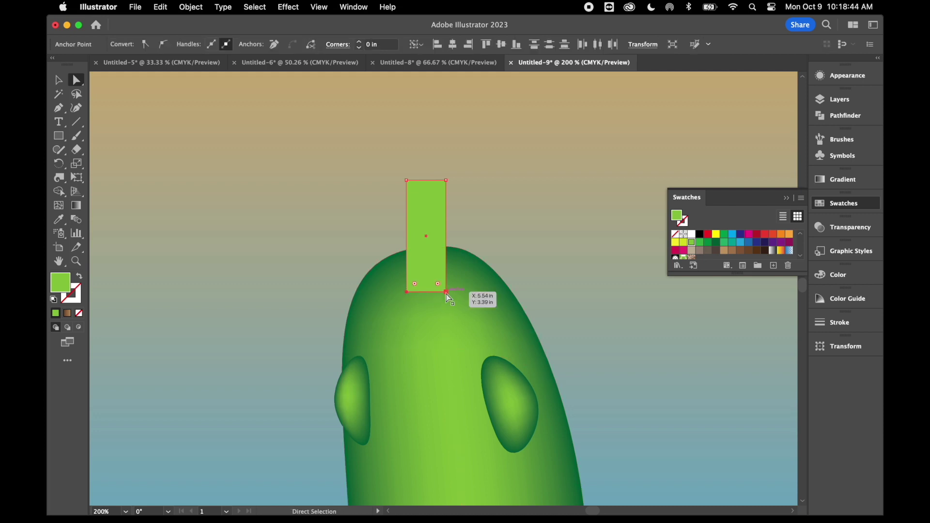
pyautogui.click(163, 47)
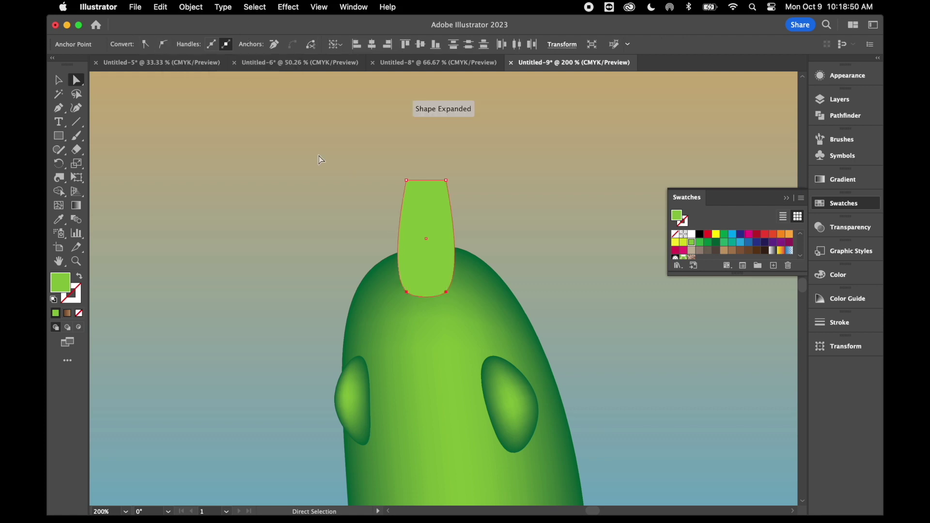
# Bend the stem by adjusting both bottom anchors' upper handles and moving its top-left anchor down and inward
pyautogui.click(407, 292)
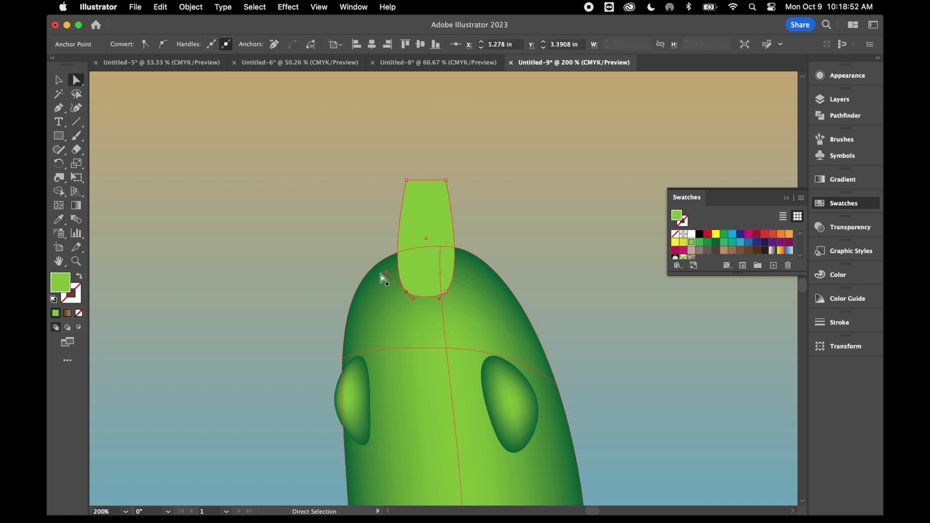
pyautogui.moveTo(386, 273); pyautogui.dragTo(408, 255)
pyautogui.click(447, 292)
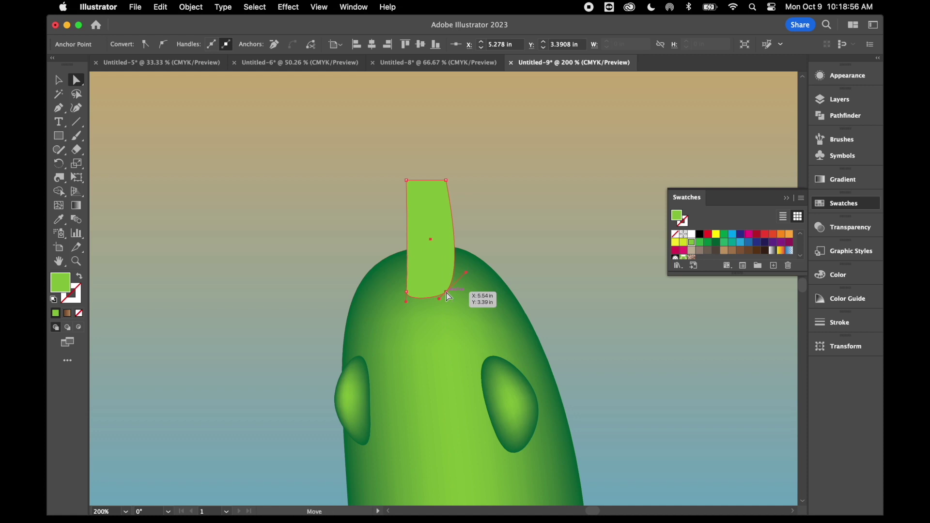
pyautogui.moveTo(465, 275); pyautogui.dragTo(470, 262)
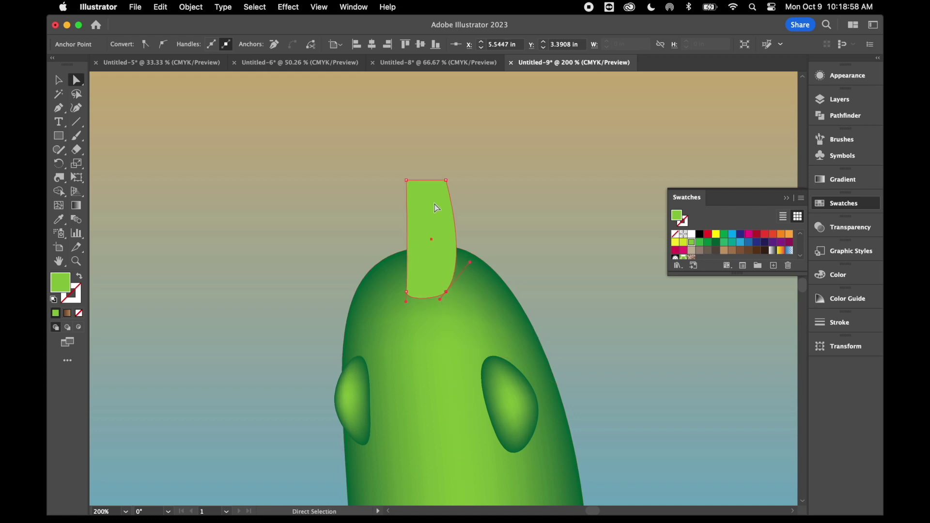
pyautogui.moveTo(410, 182); pyautogui.dragTo(426, 225)
# Fill the stem shape with dark green and deselect it
pyautogui.click(58, 80)
pyautogui.click(716, 242)
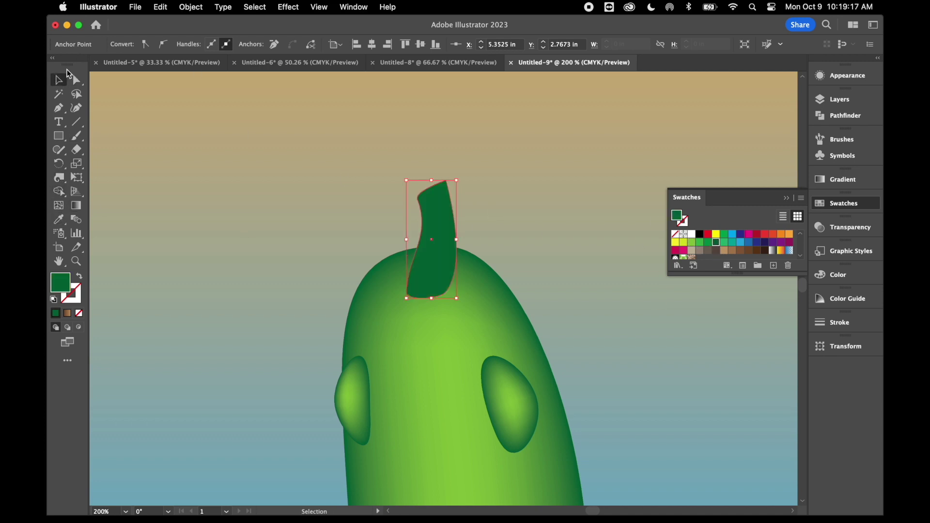
pyautogui.click(329, 242)
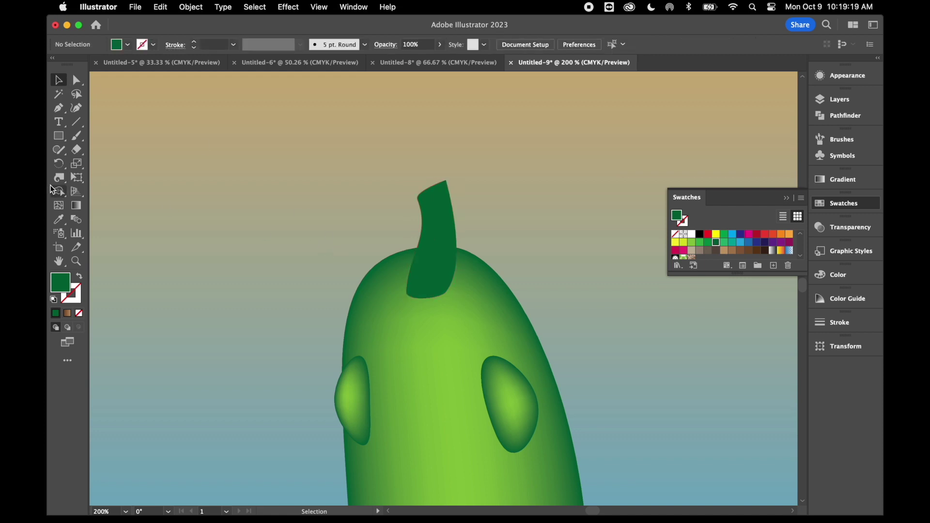
# Add a light green gradient mesh point in the middle of the dark green stem and deselect it
pyautogui.click(59, 205)
pyautogui.click(692, 243)
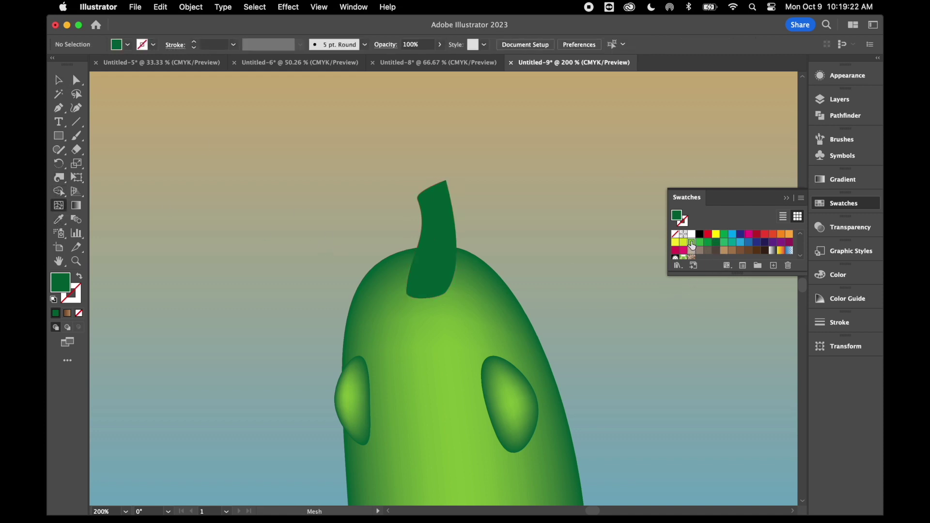
pyautogui.click(442, 240)
pyautogui.press('v')
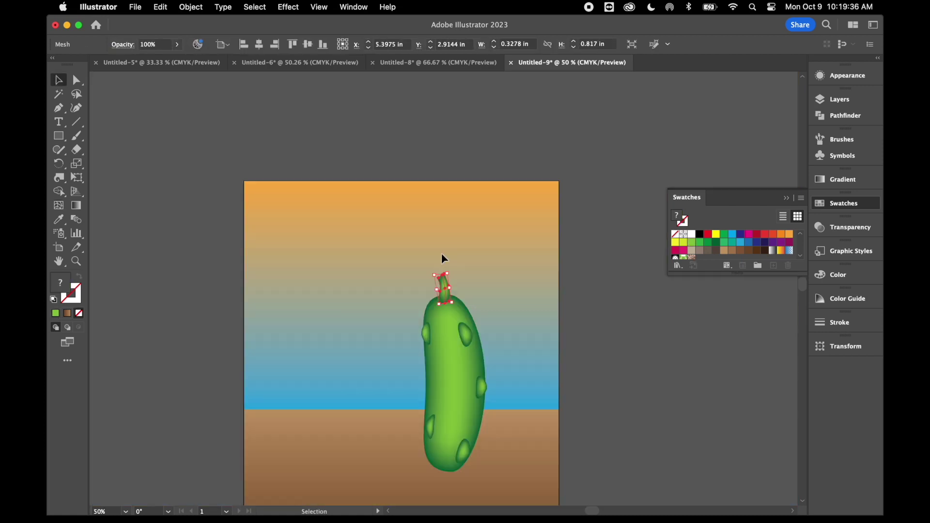
pyautogui.scroll(-5, 441, 253)
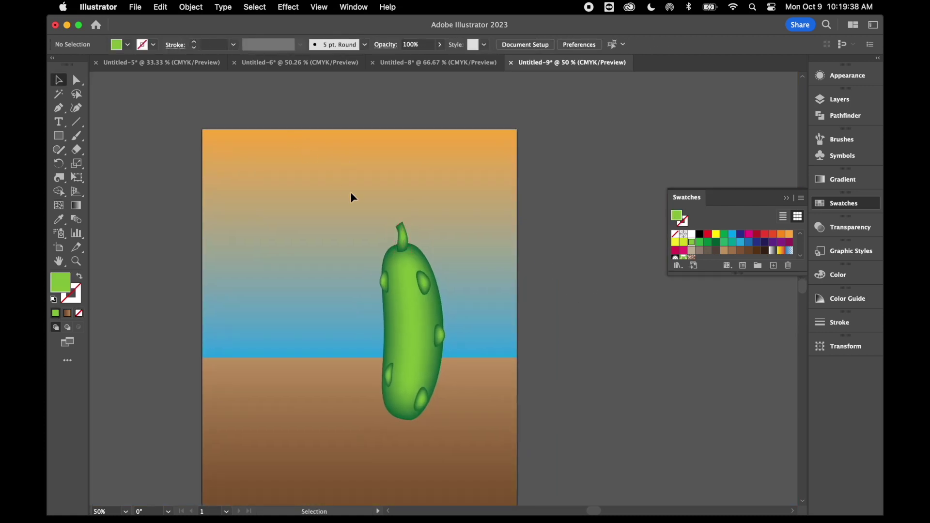
# Group the green body, its bumps and the stem, and move the group off the artboard to its right
pyautogui.click(443, 415)
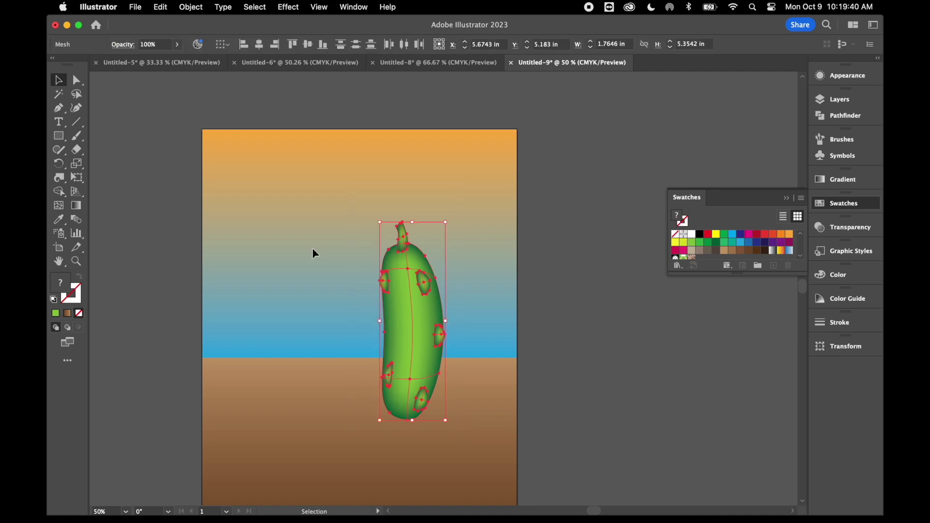
pyautogui.click(191, 7)
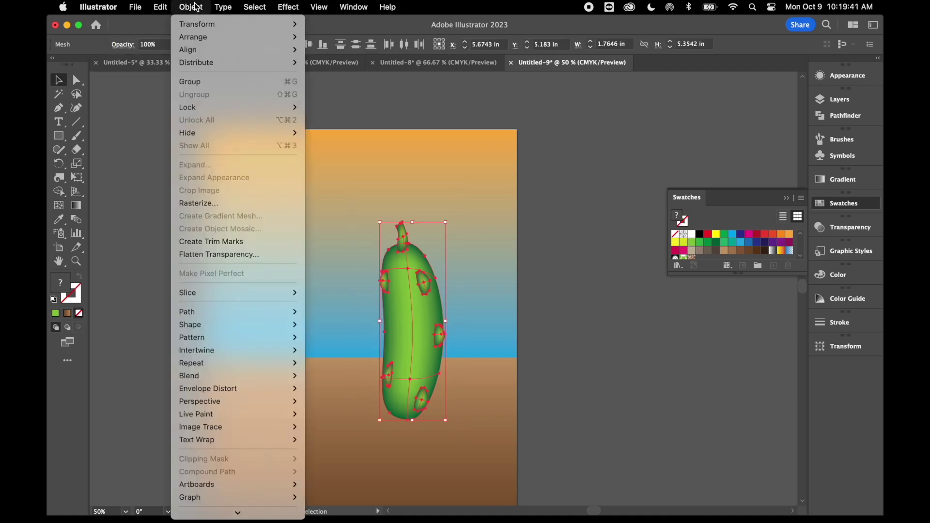
pyautogui.click(197, 82)
pyautogui.rightClick(289, 265)
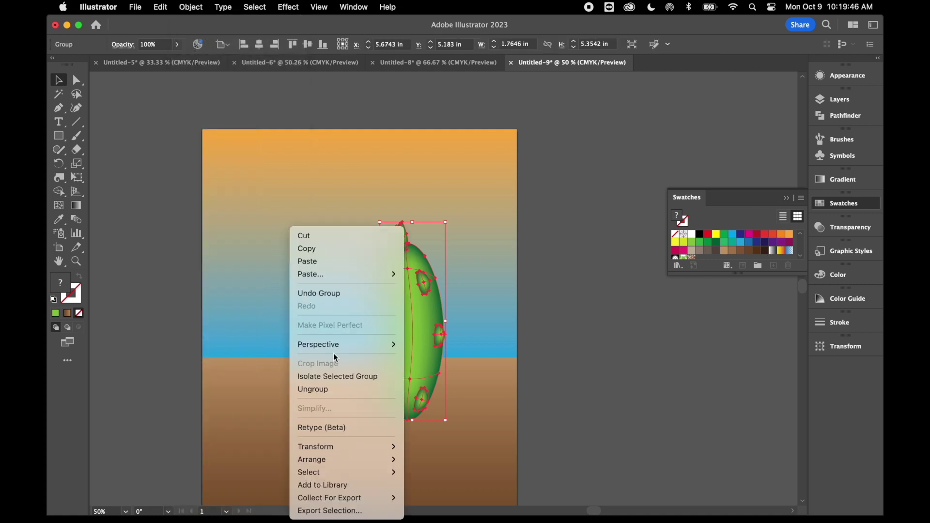
pyautogui.click(141, 313)
pyautogui.moveTo(405, 338); pyautogui.dragTo(559, 322)
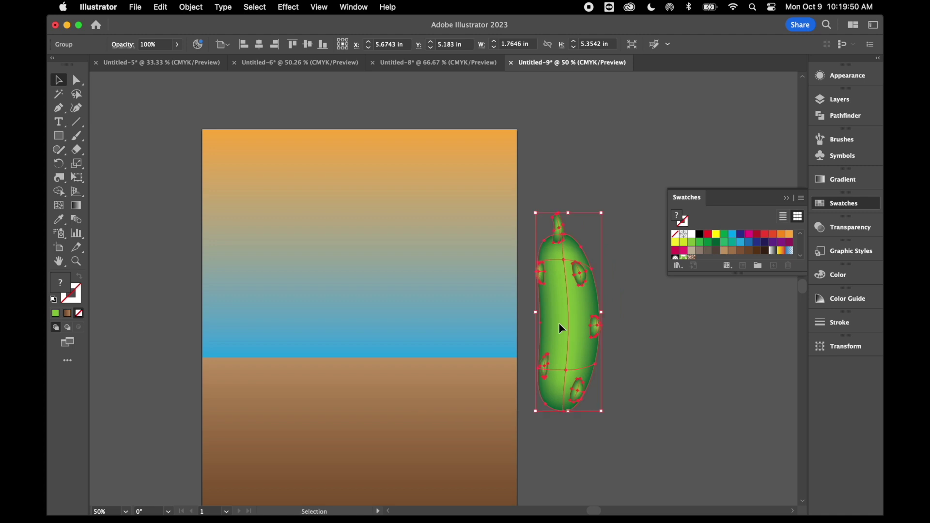
# Draw a large upright rectangle across the middle of the artboard, spanning the sky and the ground
pyautogui.scroll(-3, 318, 299)
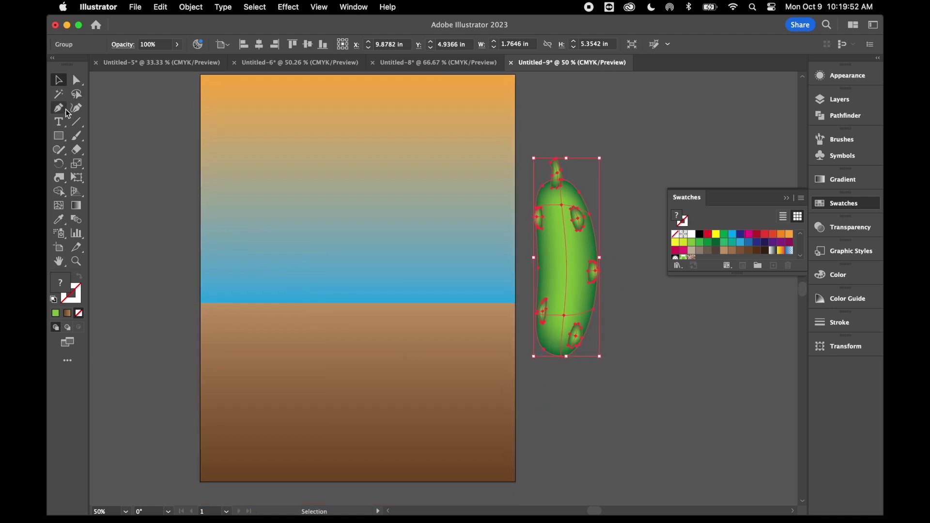
pyautogui.click(59, 137)
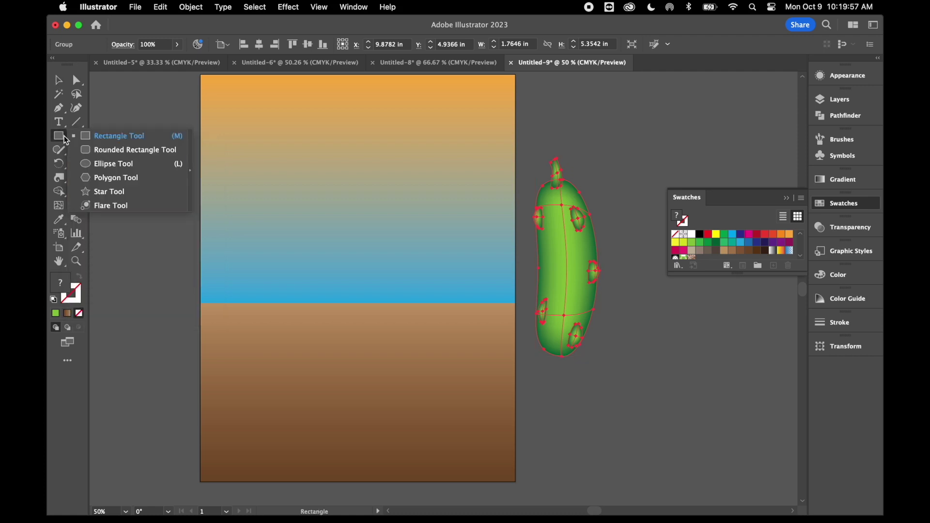
pyautogui.click(121, 137)
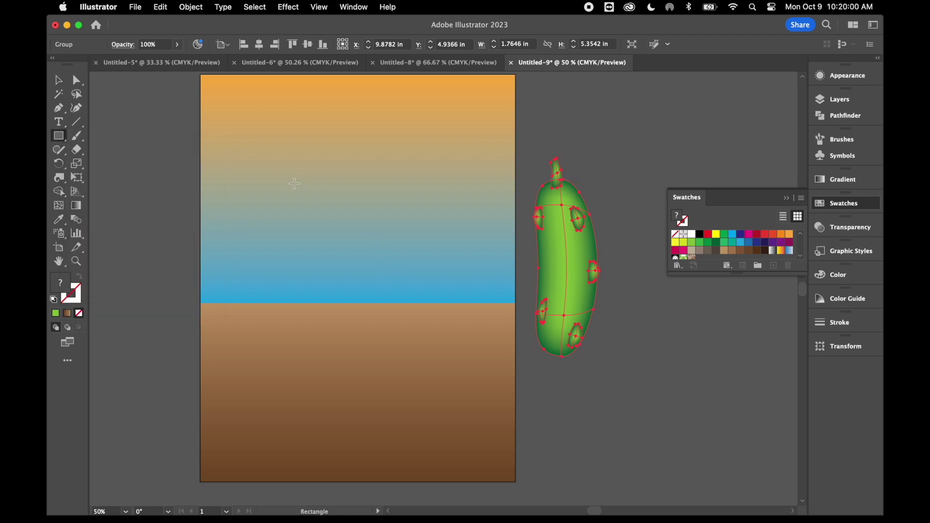
pyautogui.moveTo(295, 181); pyautogui.dragTo(447, 378)
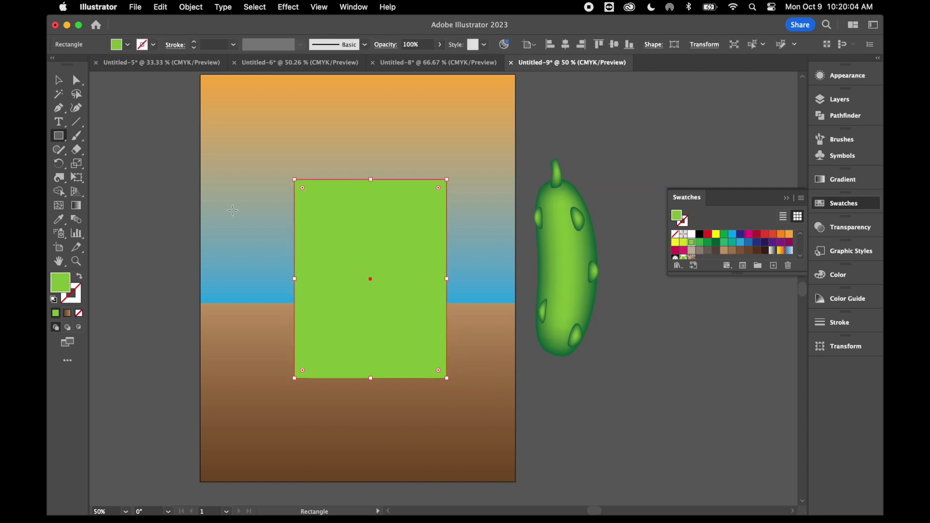
# Remove the large rectangle's fill, give it a white stroke, and deselect it
pyautogui.click(57, 80)
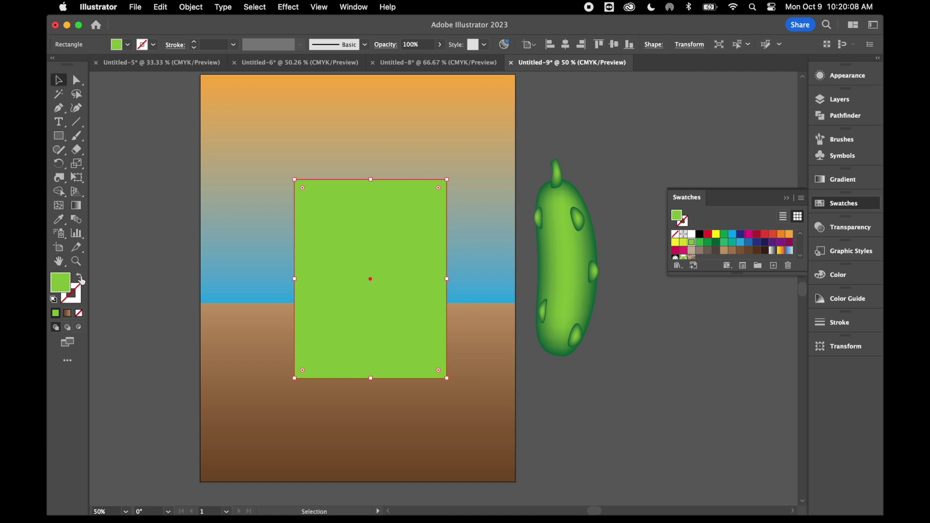
pyautogui.click(79, 314)
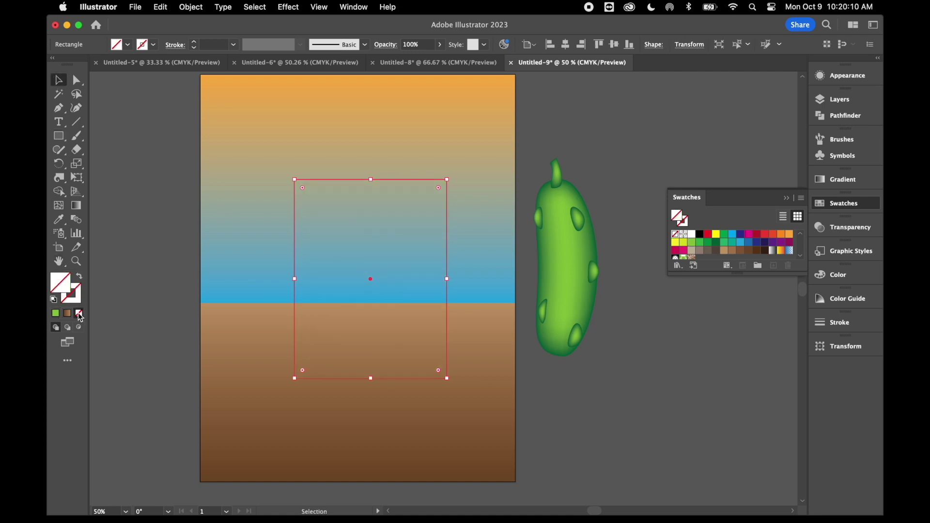
pyautogui.click(80, 299)
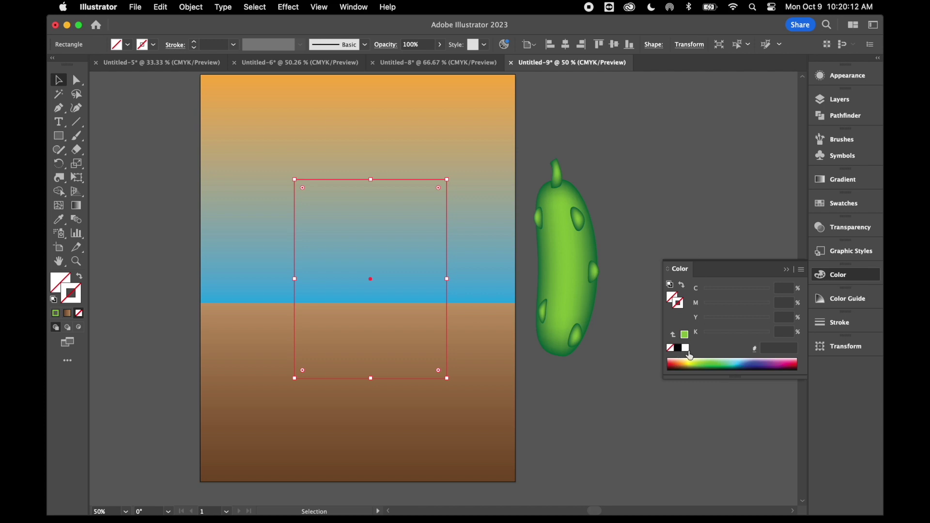
pyautogui.click(685, 348)
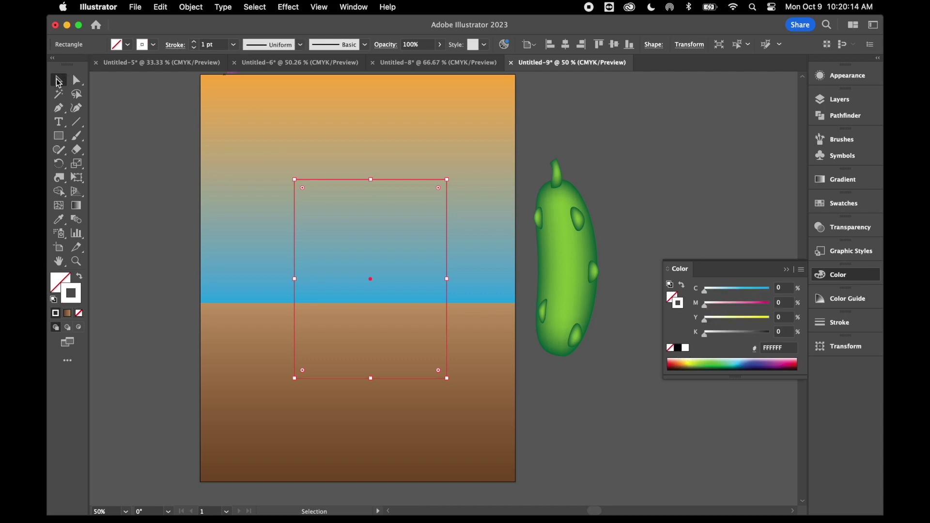
pyautogui.click(124, 151)
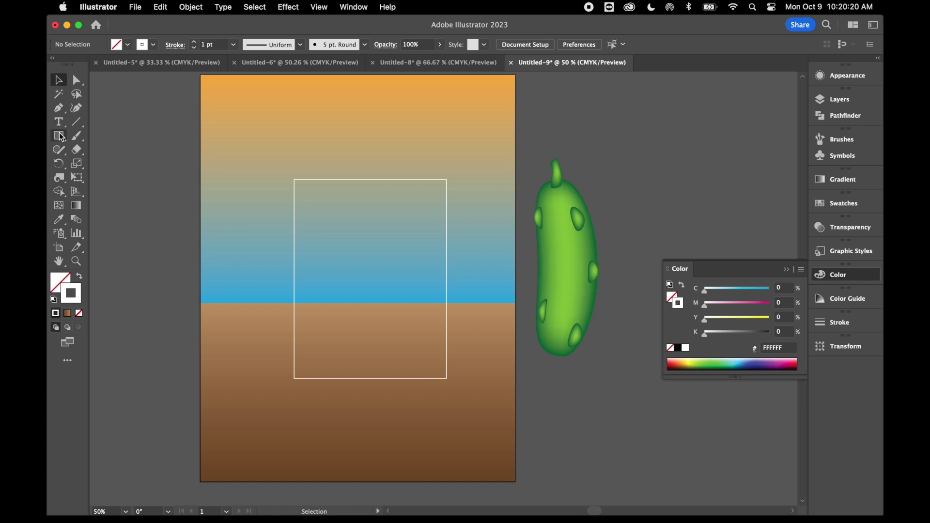
# Draw two flat ellipses as wide as the rectangle, one centered on its top edge and one inside its bottom edge
pyautogui.moveTo(59, 136); pyautogui.dragTo(121, 164)
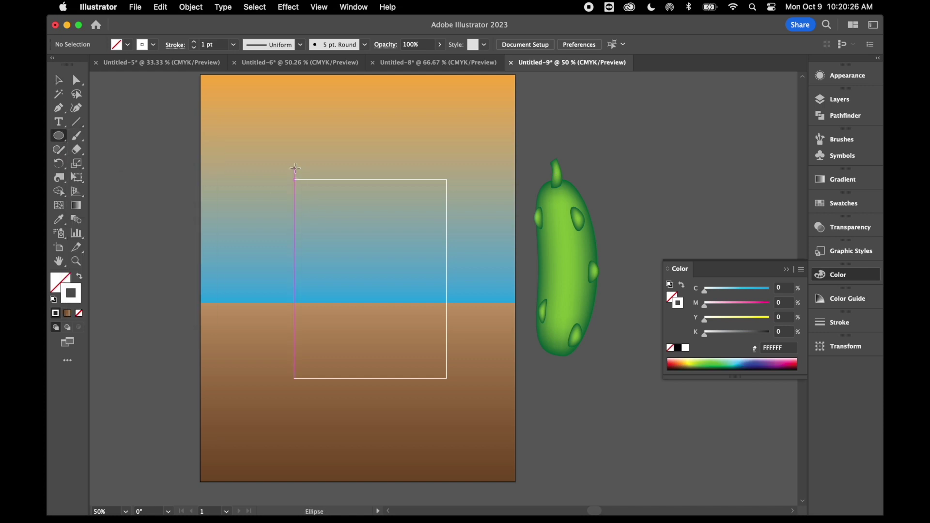
pyautogui.moveTo(295, 168); pyautogui.dragTo(446, 192)
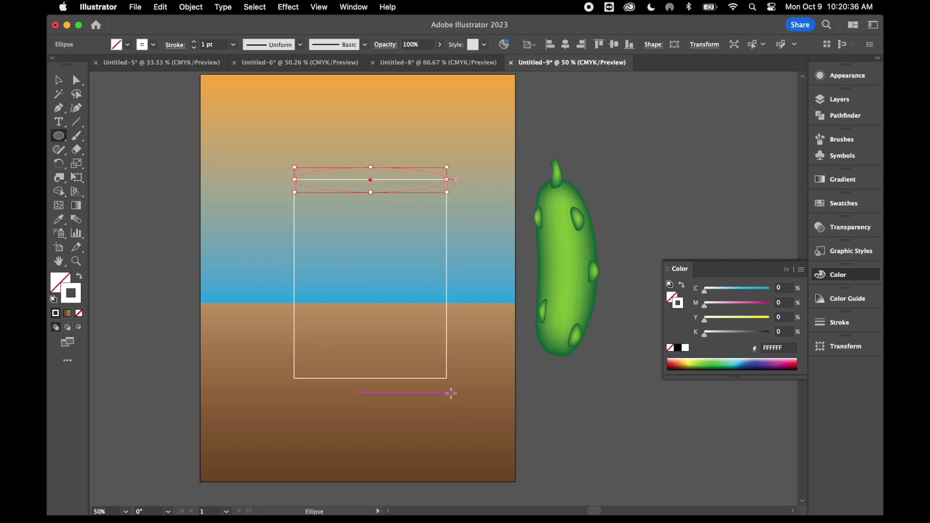
pyautogui.moveTo(446, 378)
pyautogui.mouseDown()
pyautogui.moveTo(357, 371)
pyautogui.moveTo(295, 347)
pyautogui.mouseUp()
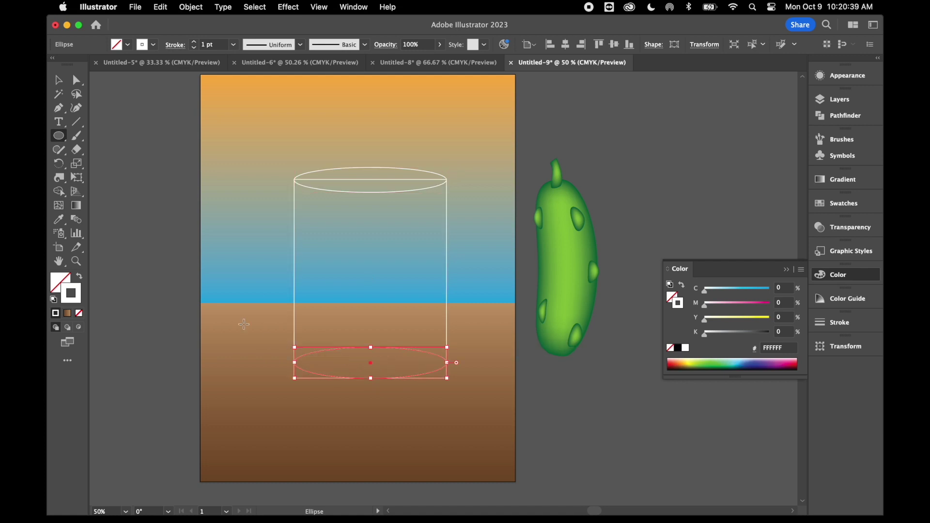
# Move the lower ellipse down so its center lies on the rectangle's bottom edge
pyautogui.click(58, 77)
pyautogui.moveTo(371, 362); pyautogui.dragTo(371, 381)
pyautogui.press('super+equal')
pyautogui.press('super+equal')
pyautogui.press('super+equal')
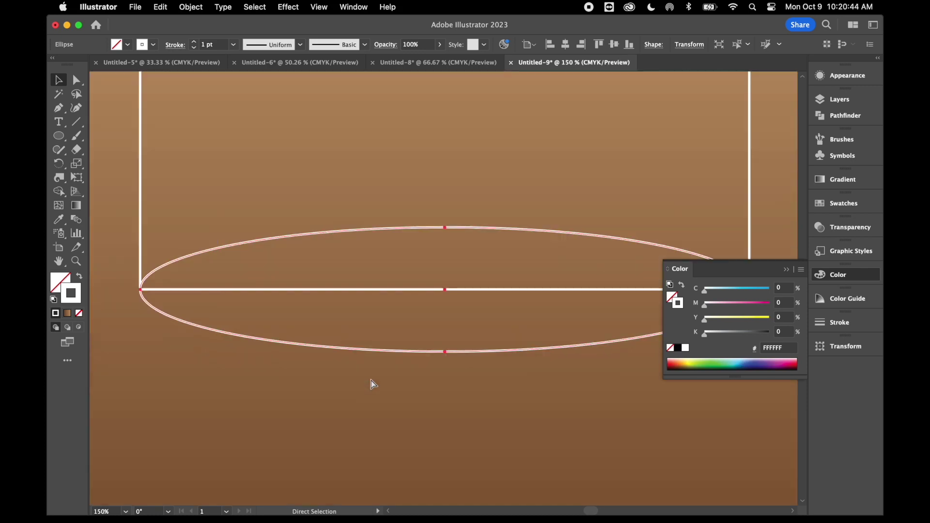
pyautogui.press('super+minus')
pyautogui.press('super+minus')
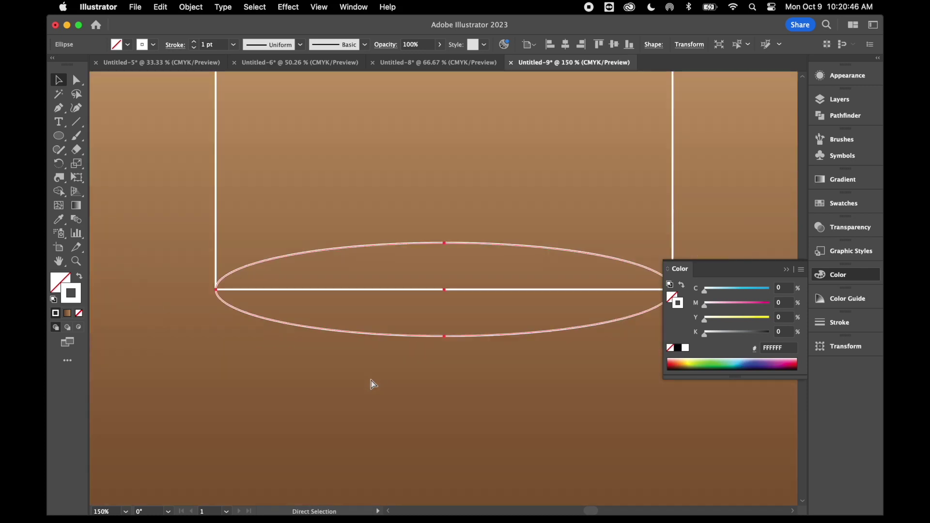
pyautogui.moveTo(446, 289)
pyautogui.mouseDown()
pyautogui.moveTo(444, 304)
pyautogui.moveTo(446, 287)
pyautogui.mouseUp()
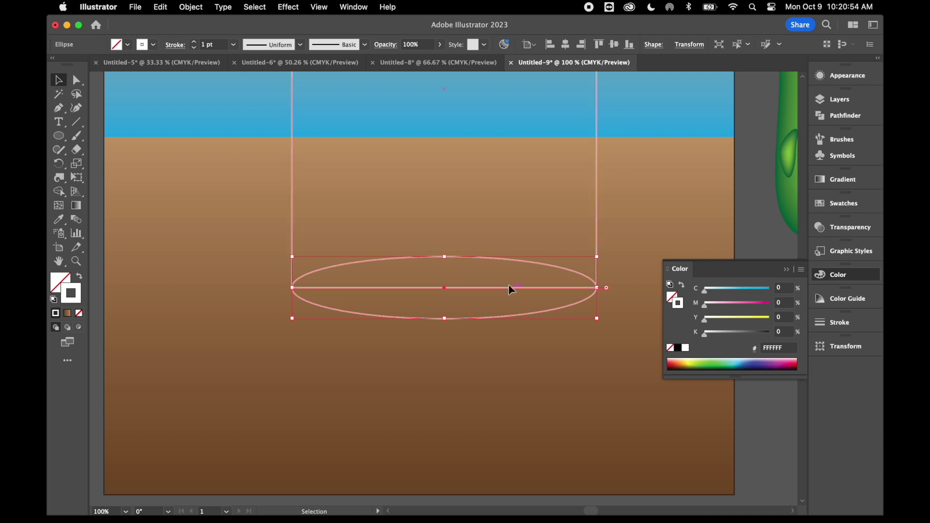
# Unite the white-outlined rectangle and the ellipse on its top edge into one shape with Pathfinder, and deselect it
pyautogui.scroll(10, 502, 286)
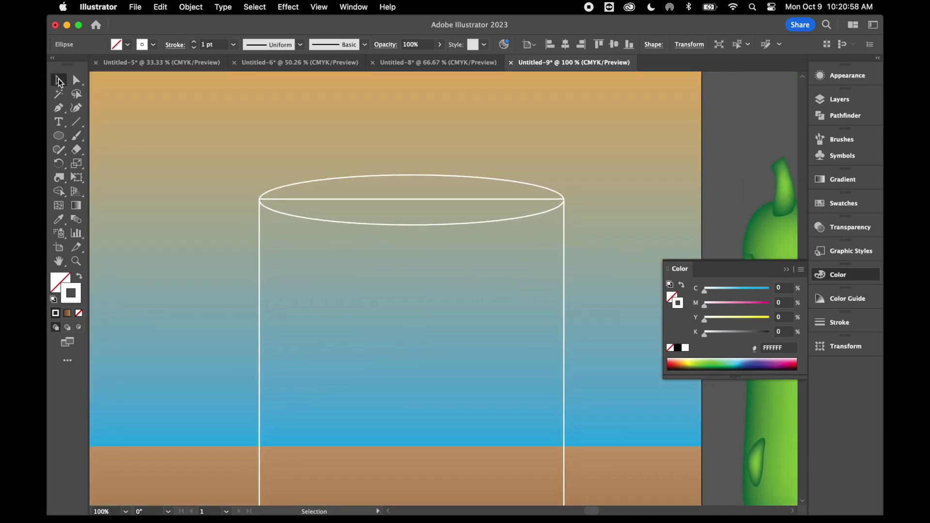
pyautogui.click(235, 221)
pyautogui.moveTo(227, 151); pyautogui.dragTo(509, 237)
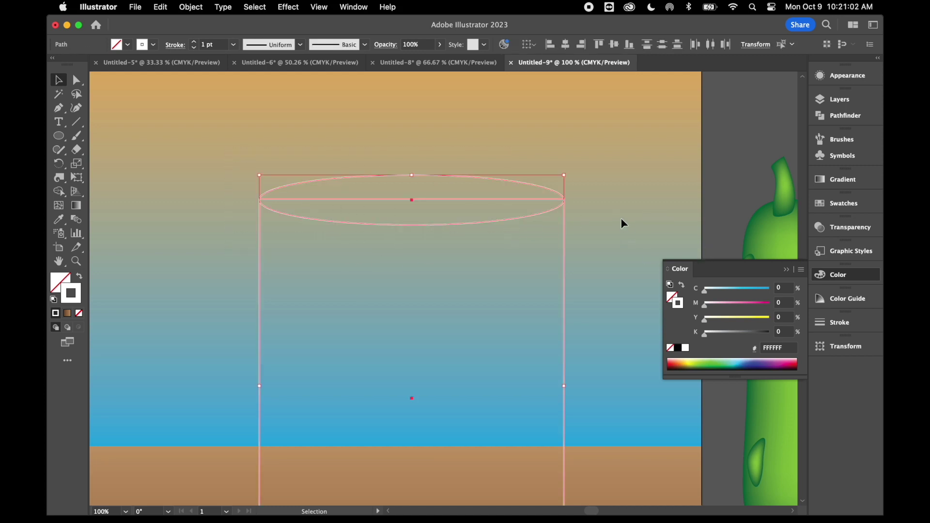
pyautogui.scroll(-2, 623, 223)
pyautogui.hscroll(1, 623, 222)
pyautogui.click(841, 116)
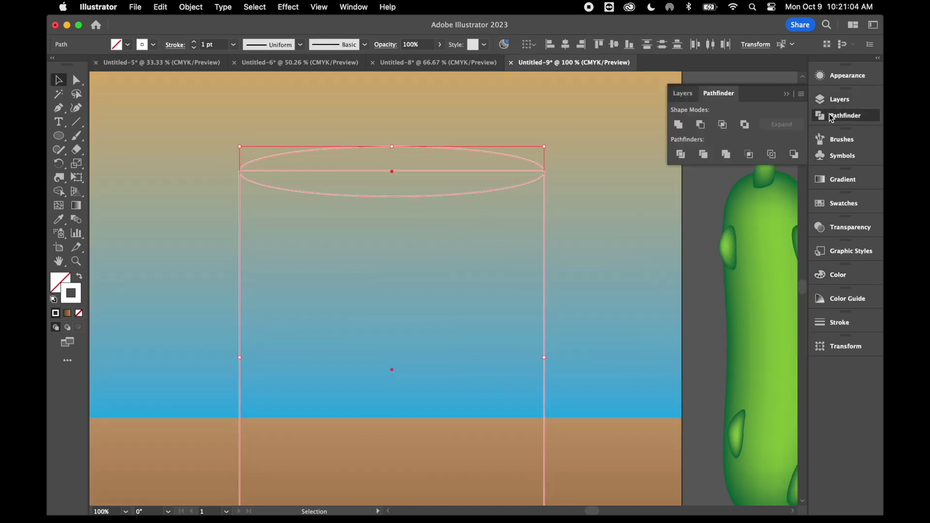
pyautogui.click(353, 7)
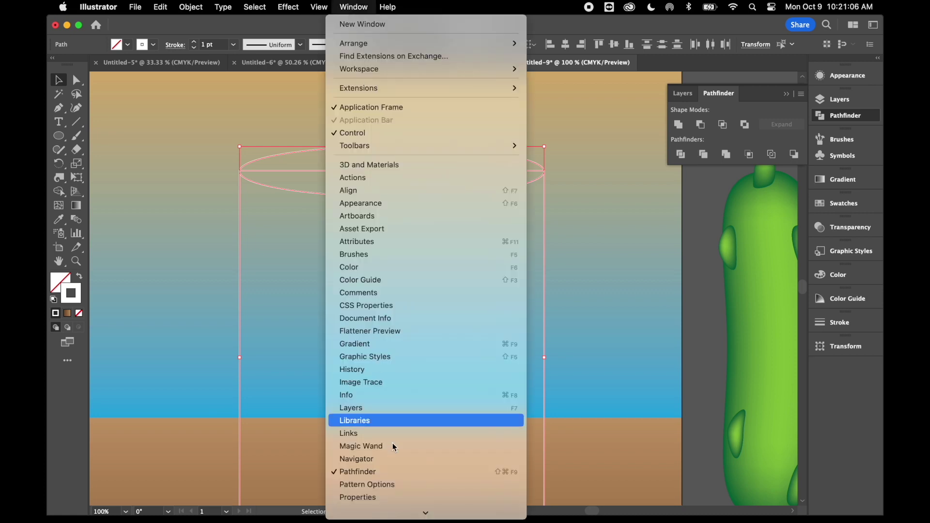
pyautogui.press('Escape')
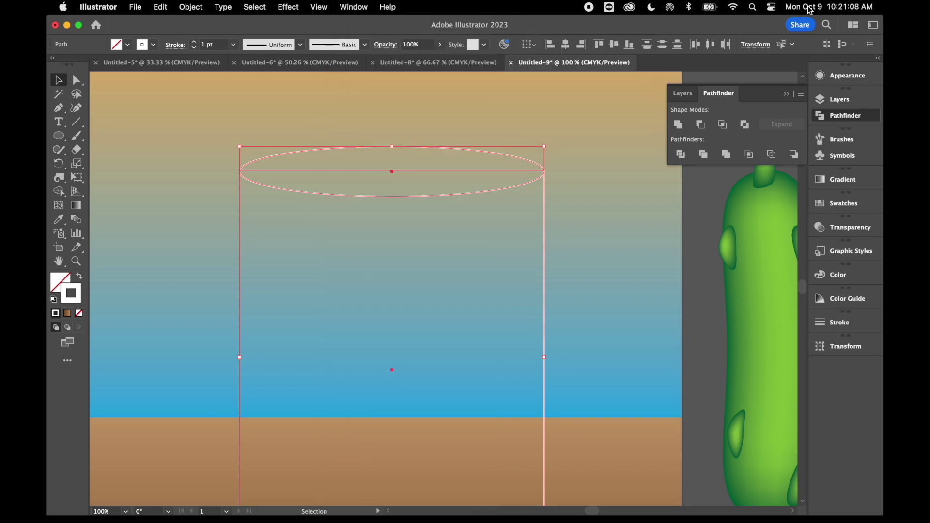
pyautogui.click(680, 125)
pyautogui.click(378, 138)
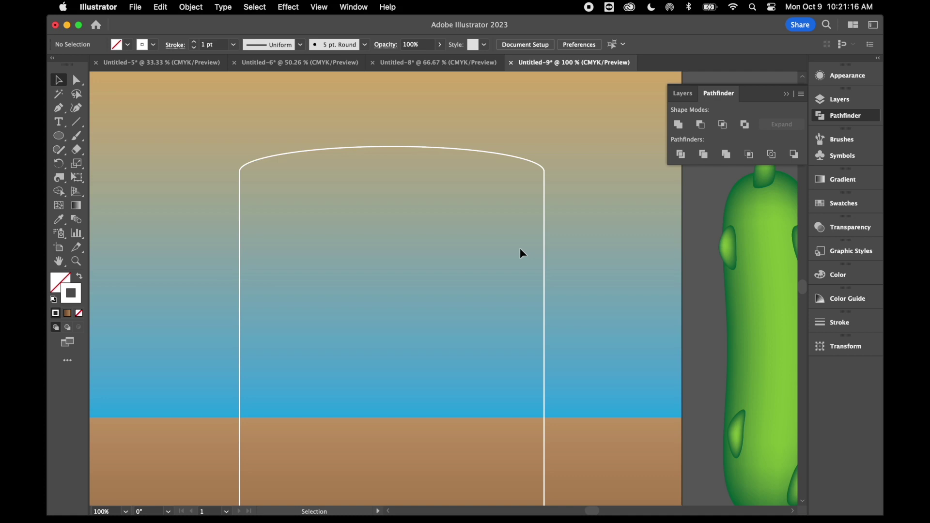
# Divide the white-outlined body and the ellipse on its bottom edge into separate pieces with Pathfinder Divide
pyautogui.scroll(-8, 522, 250)
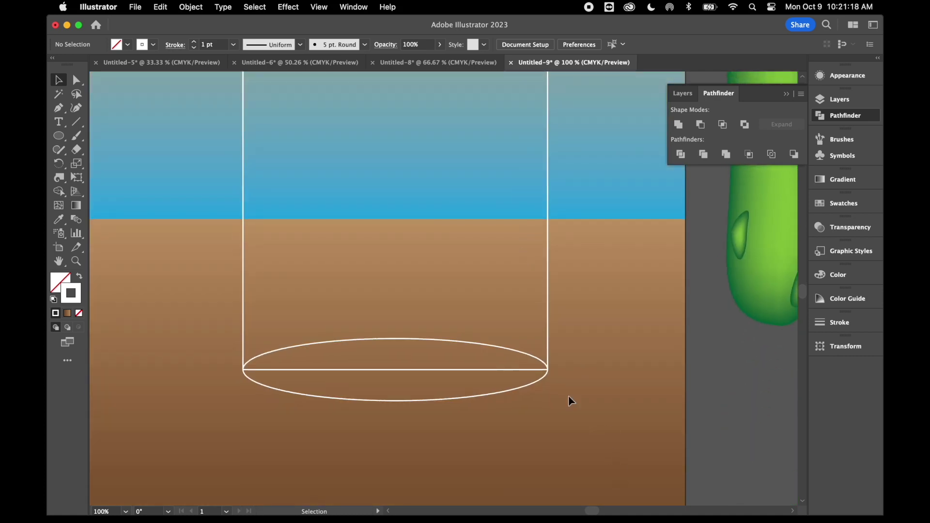
pyautogui.click(287, 341)
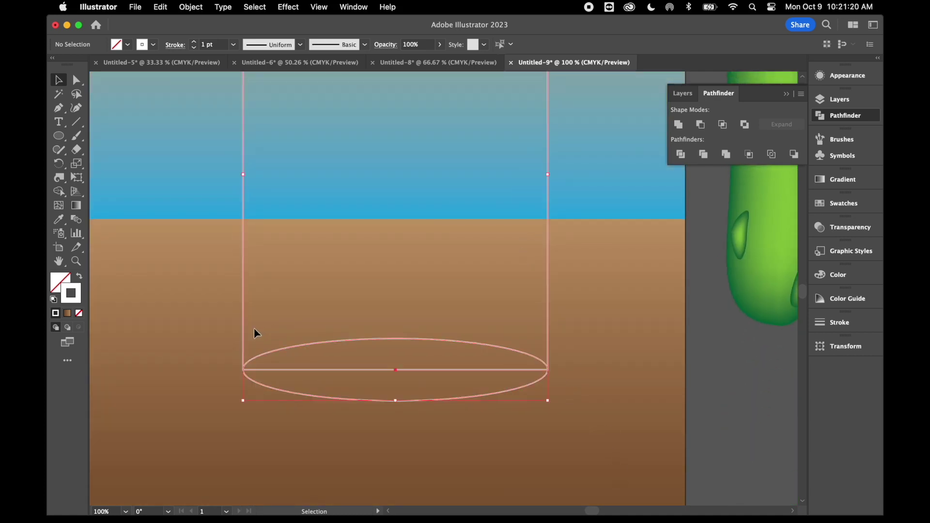
pyautogui.click(202, 320)
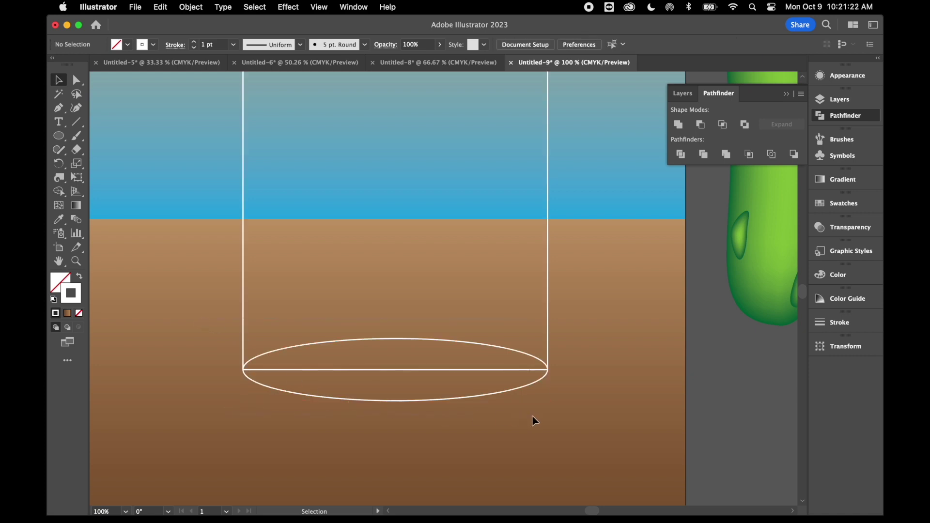
pyautogui.press('super+a')
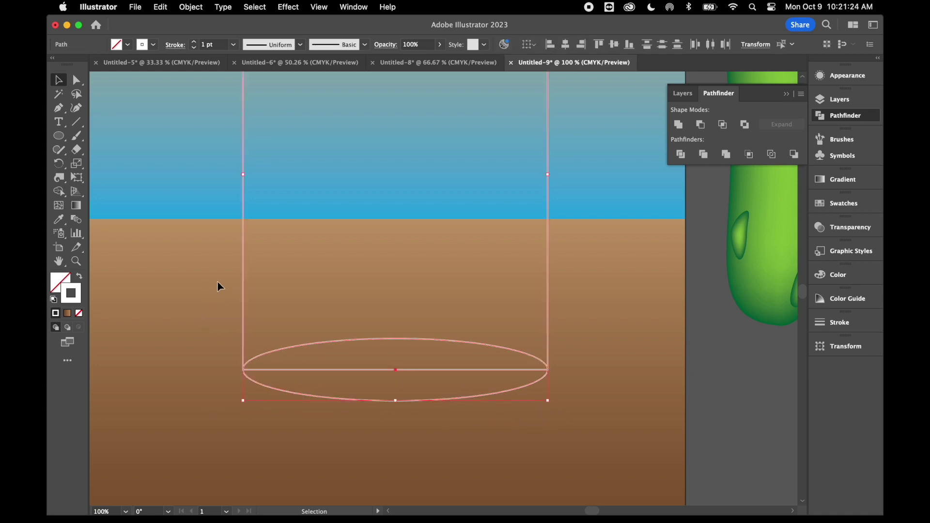
pyautogui.click(682, 155)
pyautogui.click(577, 416)
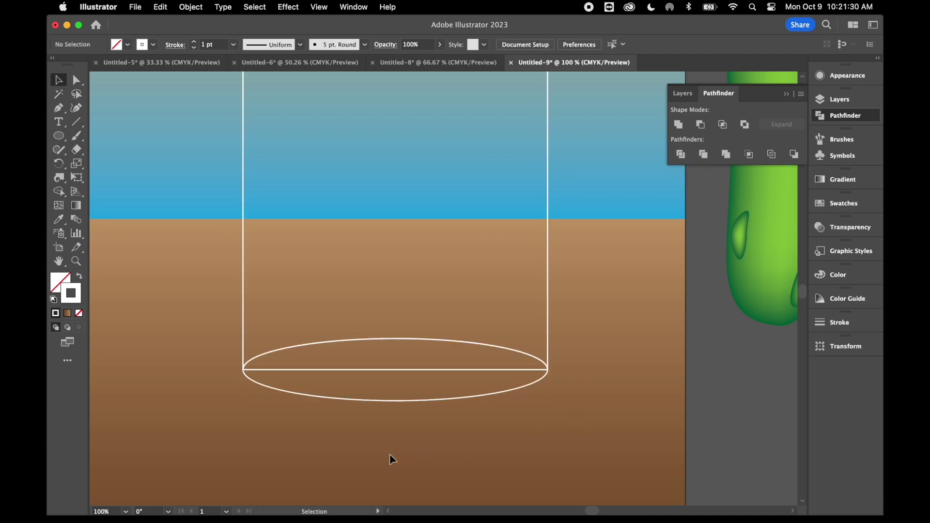
# Ungroup the divided cylinder pieces and deselect them
pyautogui.click(383, 372)
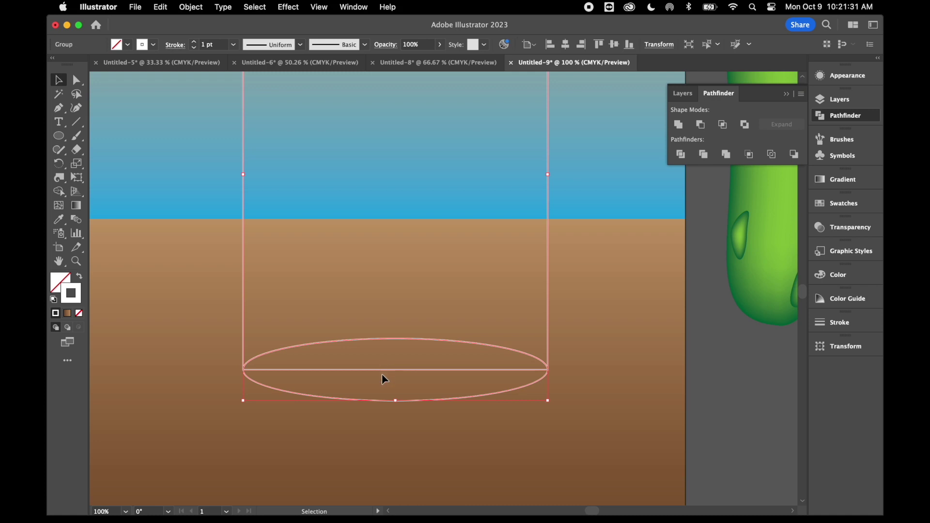
pyautogui.click(413, 430)
pyautogui.click(408, 372)
pyautogui.rightClick(408, 372)
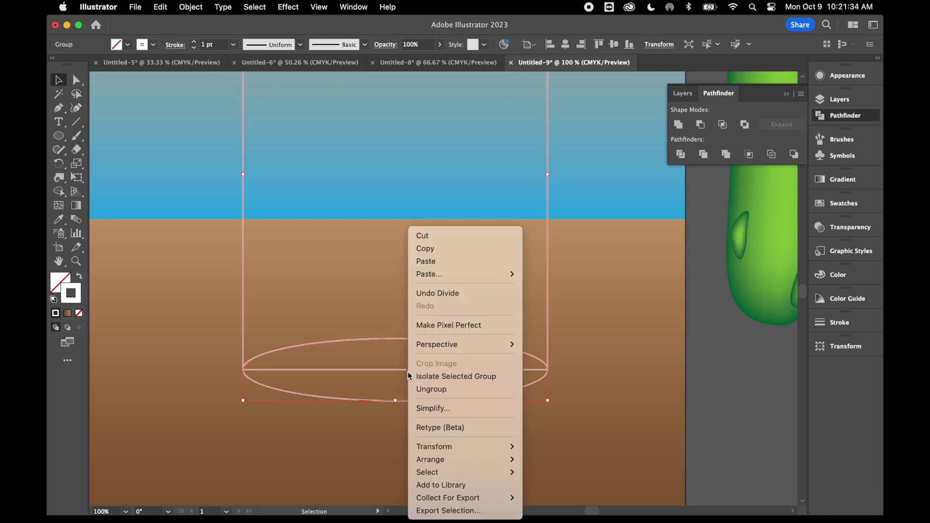
pyautogui.click(461, 395)
pyautogui.click(192, 8)
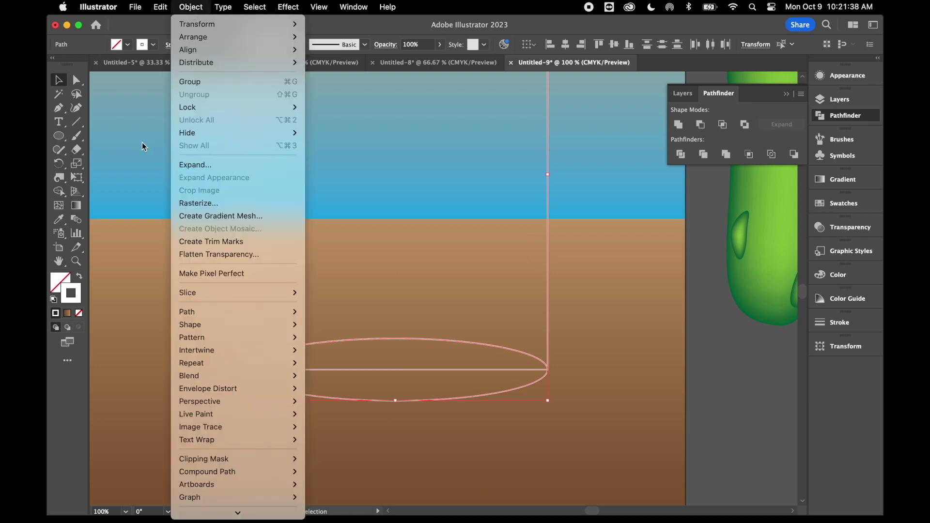
pyautogui.click(161, 178)
pyautogui.click(395, 439)
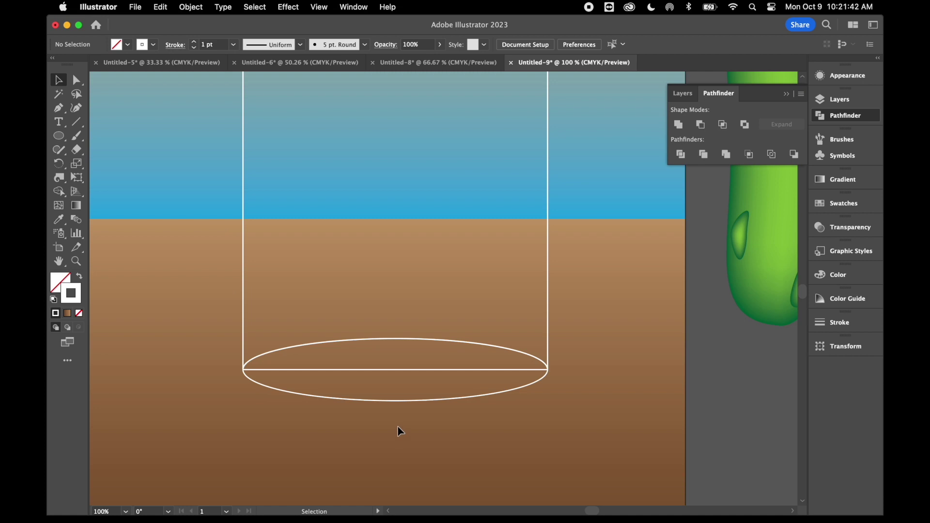
# Unite the upper and lower halves of the bottom ellipse into one full ellipse, and deselect it
pyautogui.click(405, 338)
pyautogui.keyDown('shift'); pyautogui.click(400, 401); pyautogui.keyUp('shift')
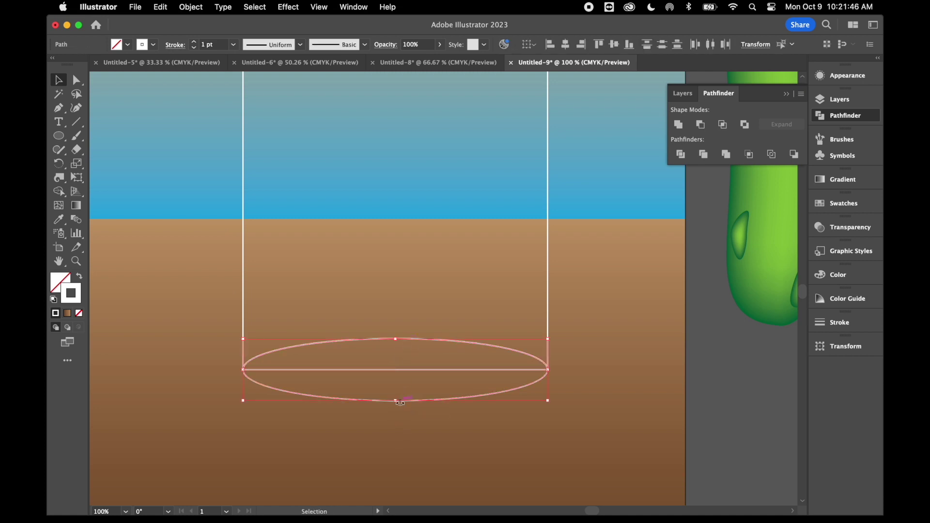
pyautogui.click(680, 125)
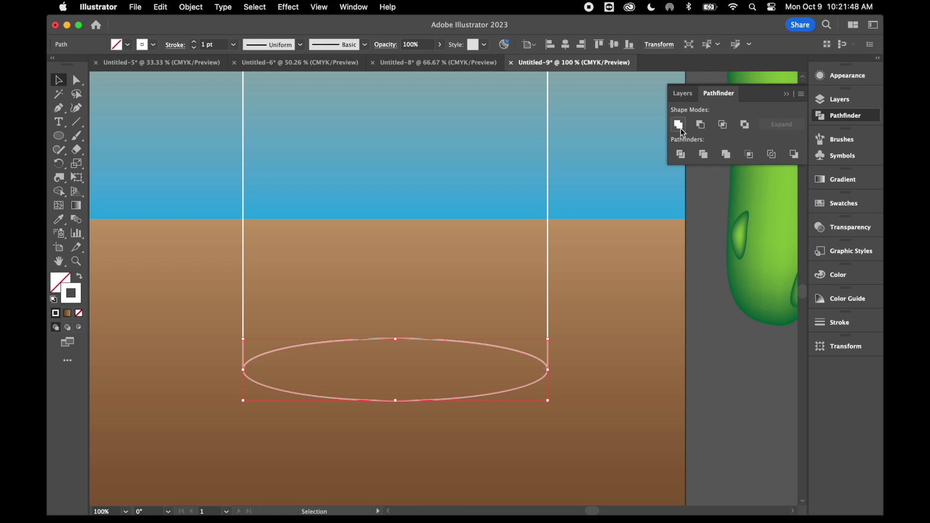
pyautogui.click(650, 272)
pyautogui.press('super+minus')
pyautogui.press('super+minus')
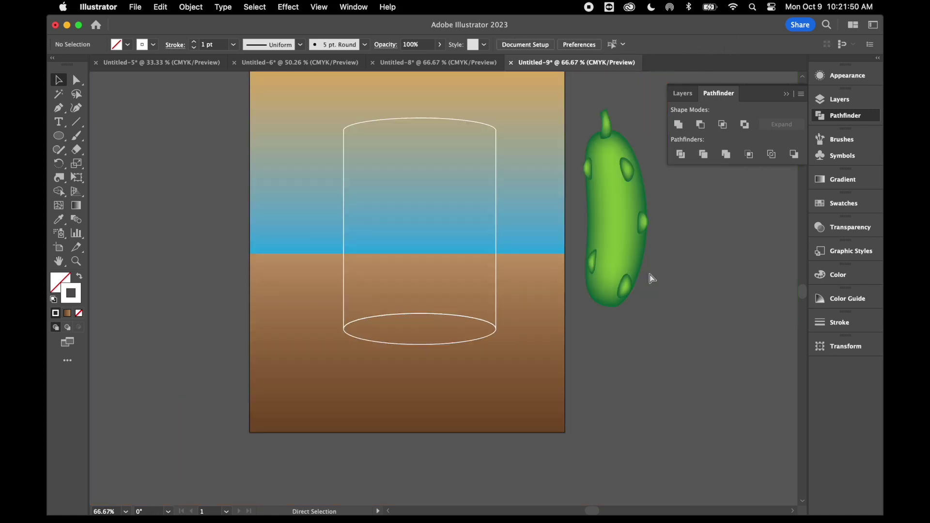
pyautogui.hscroll(2, 650, 274)
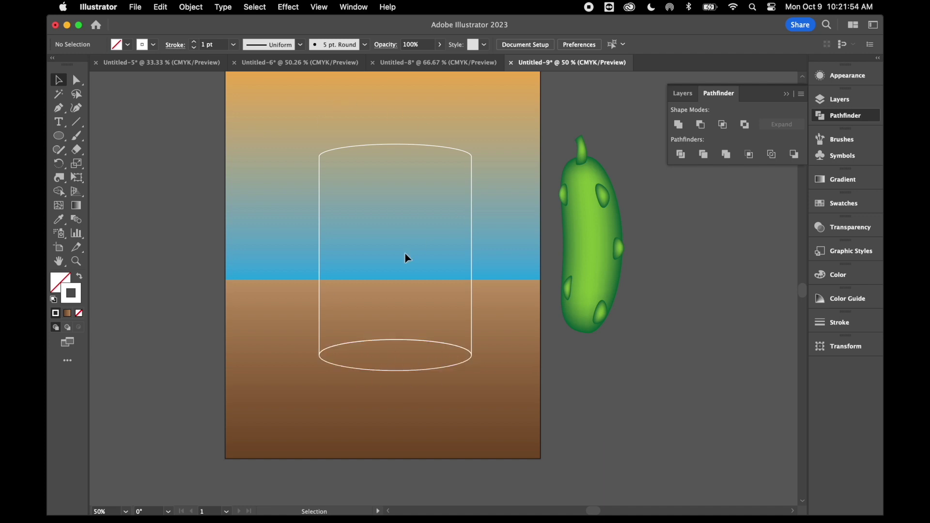
pyautogui.press('l')
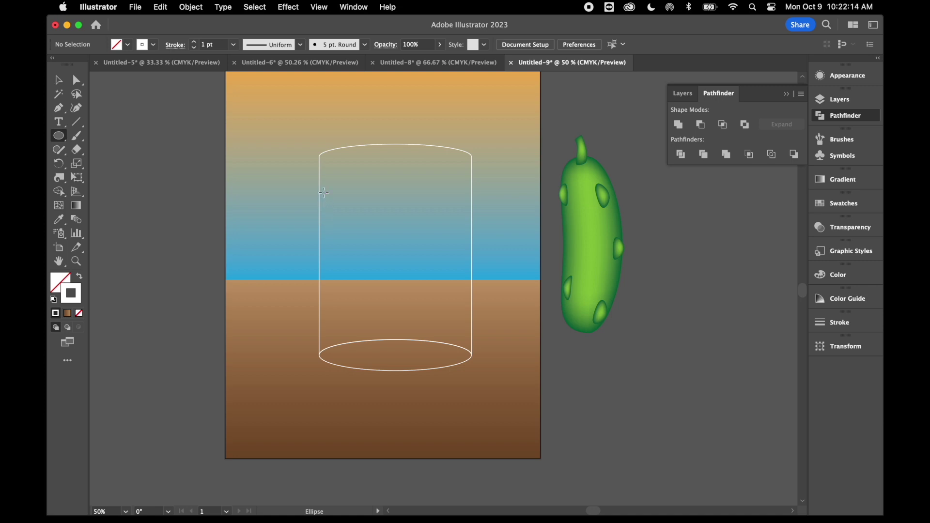
pyautogui.moveTo(324, 192); pyautogui.dragTo(446, 321)
pyautogui.press('super+z')
# Draw a slightly narrower rectangle inside the cylinder, from below its top down to its base, and a flat ellipse across that rectangle's bottom edge
pyautogui.moveTo(59, 138); pyautogui.dragTo(145, 142)
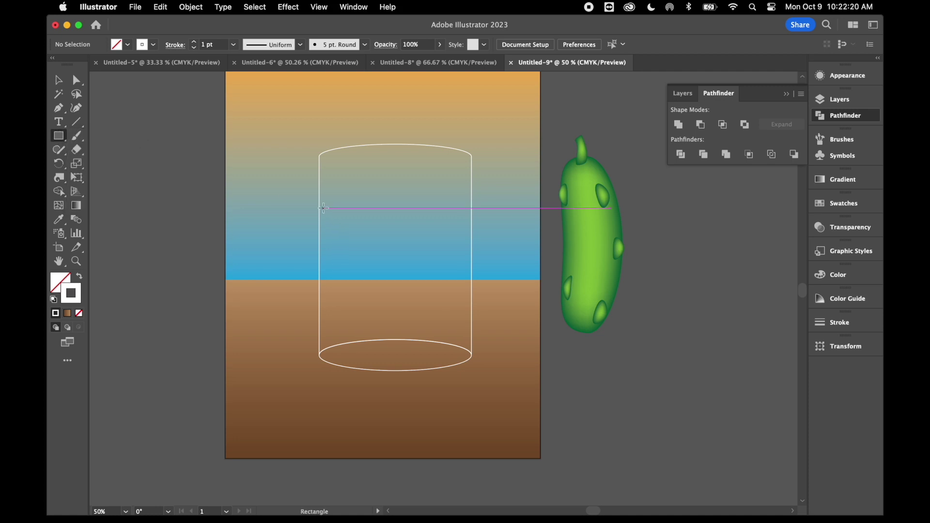
pyautogui.moveTo(323, 208); pyautogui.dragTo(467, 353)
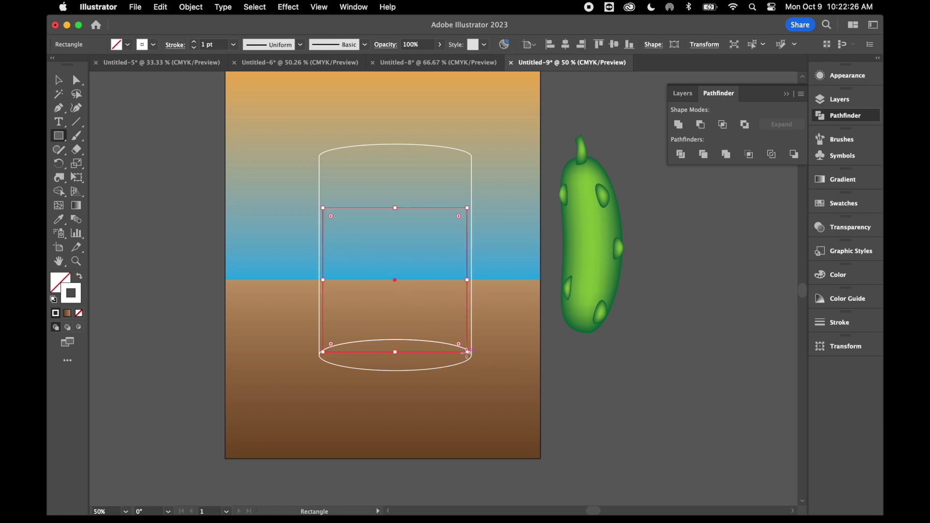
pyautogui.press('super+equal')
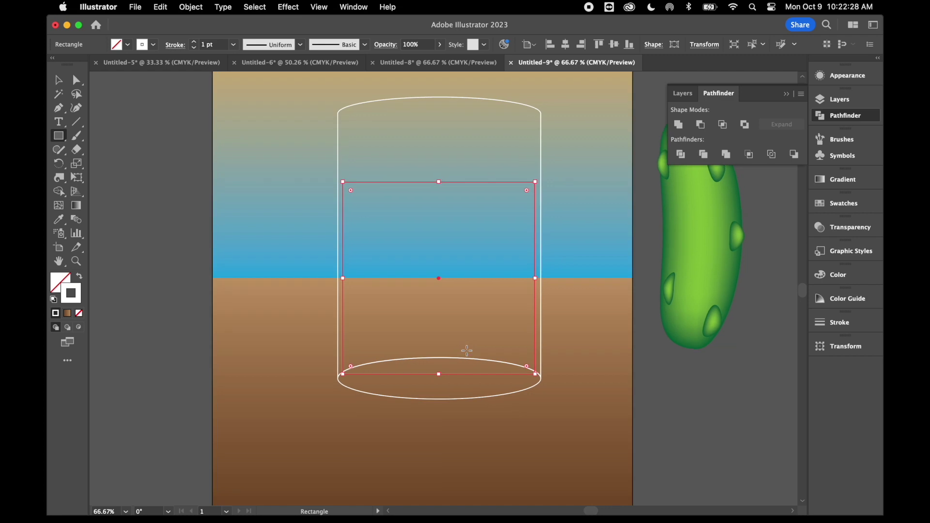
pyautogui.scroll(-2, 467, 350)
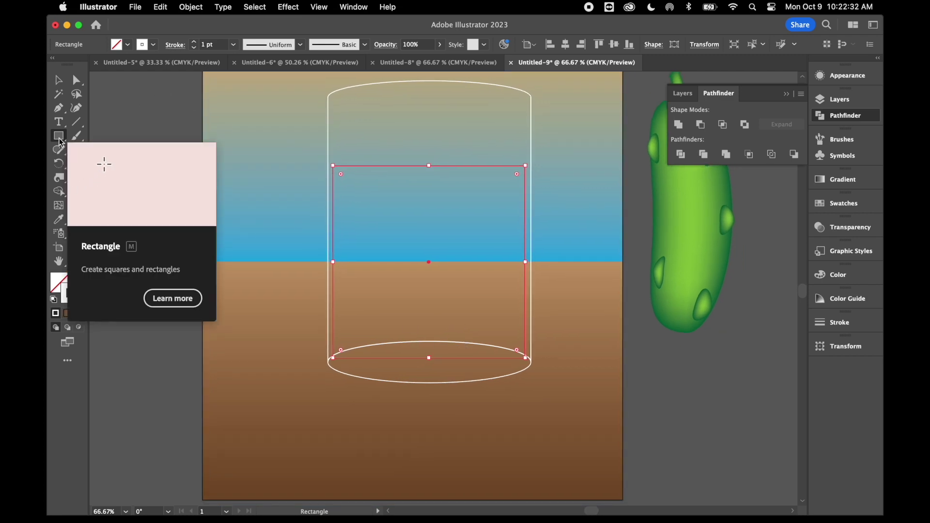
pyautogui.moveTo(58, 136); pyautogui.dragTo(102, 164)
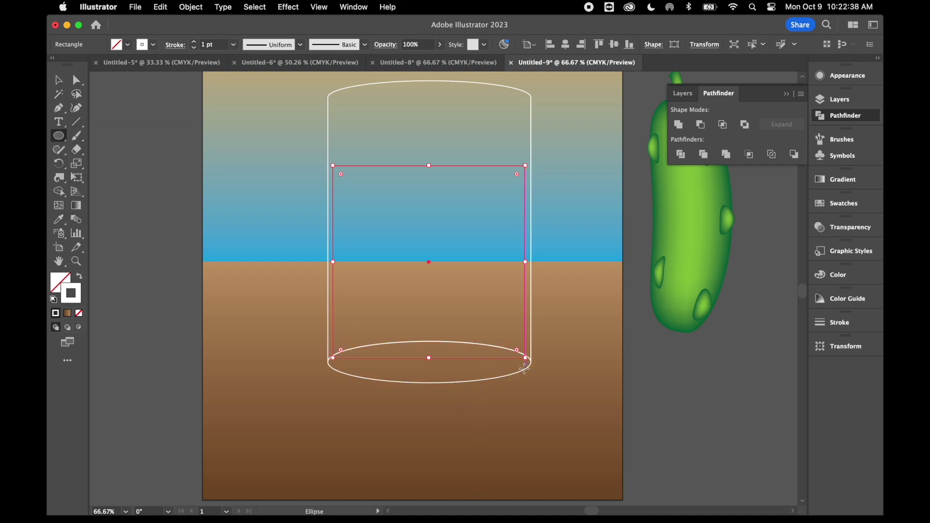
pyautogui.moveTo(524, 369); pyautogui.dragTo(333, 352)
pyautogui.press('super+equal')
pyautogui.press('super+equal')
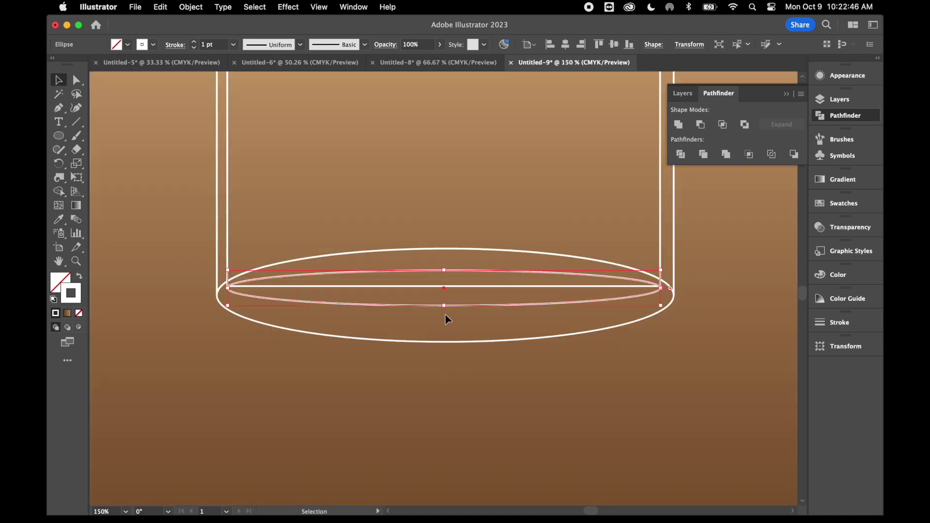
# Stretch the inner ellipse taller both upward and downward, and center it on the inner rectangle's bottom edge
pyautogui.moveTo(445, 306); pyautogui.dragTo(452, 333)
pyautogui.moveTo(444, 270); pyautogui.dragTo(450, 242)
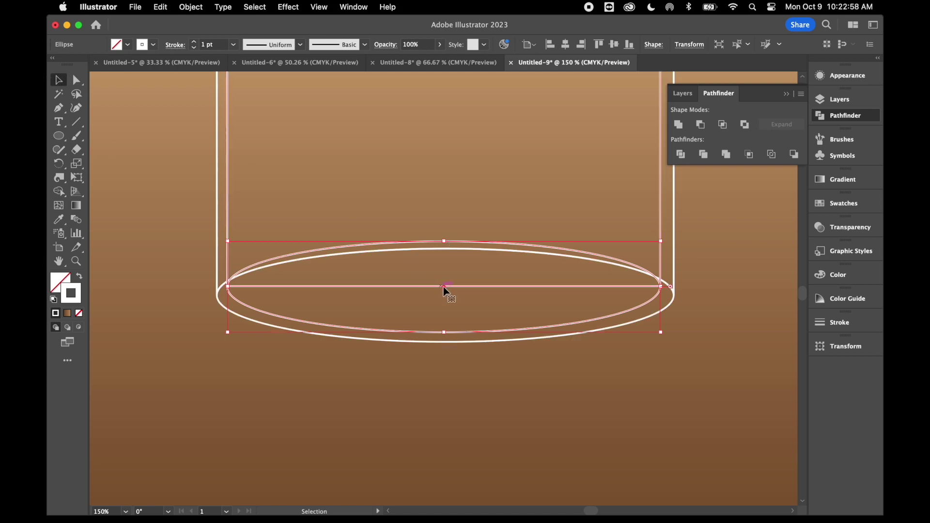
pyautogui.moveTo(444, 289); pyautogui.dragTo(442, 286)
# Unite the inner rectangle and its bottom ellipse into one round-bottomed shape, and deselect it
pyautogui.keyDown('shift'); pyautogui.click(660, 222); pyautogui.keyUp('shift')
pyautogui.click(680, 124)
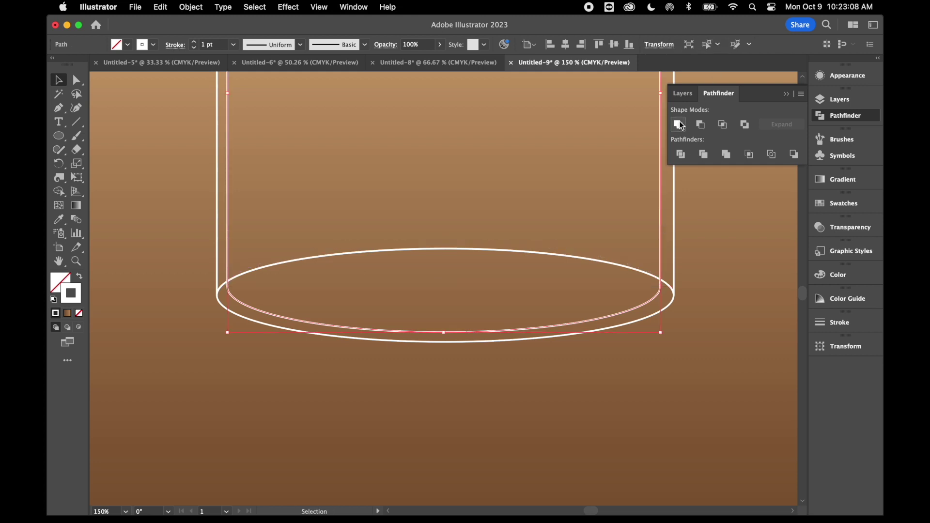
pyautogui.click(698, 291)
# Draw a flat ellipse as wide as the inner shape, centered on its straight top edge, and deselect it
pyautogui.scroll(10, 549, 319)
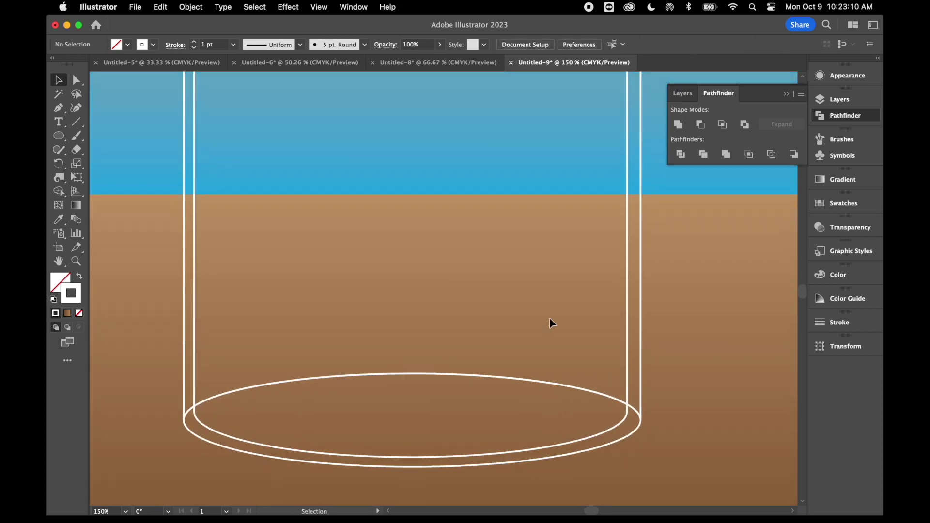
pyautogui.click(59, 135)
pyautogui.moveTo(190, 174); pyautogui.dragTo(625, 219)
pyautogui.click(58, 80)
pyautogui.click(326, 274)
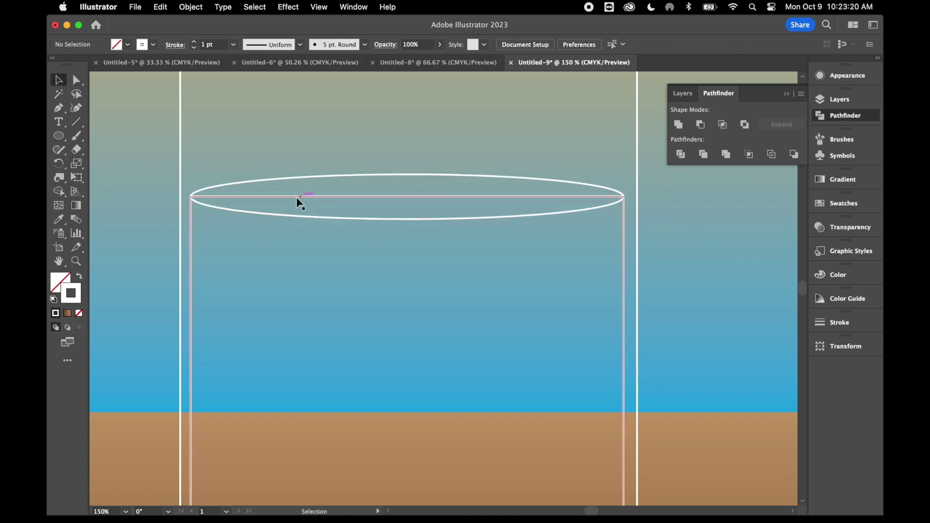
pyautogui.click(396, 176)
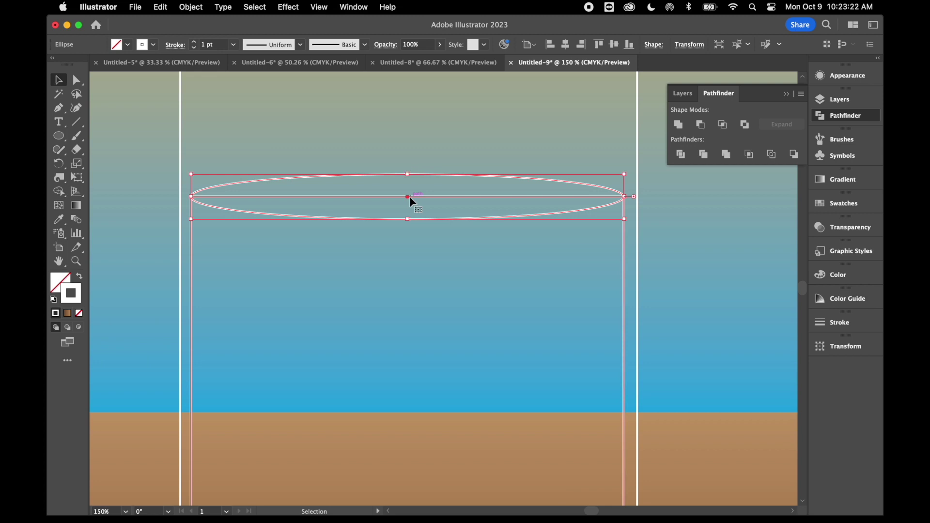
pyautogui.click(425, 264)
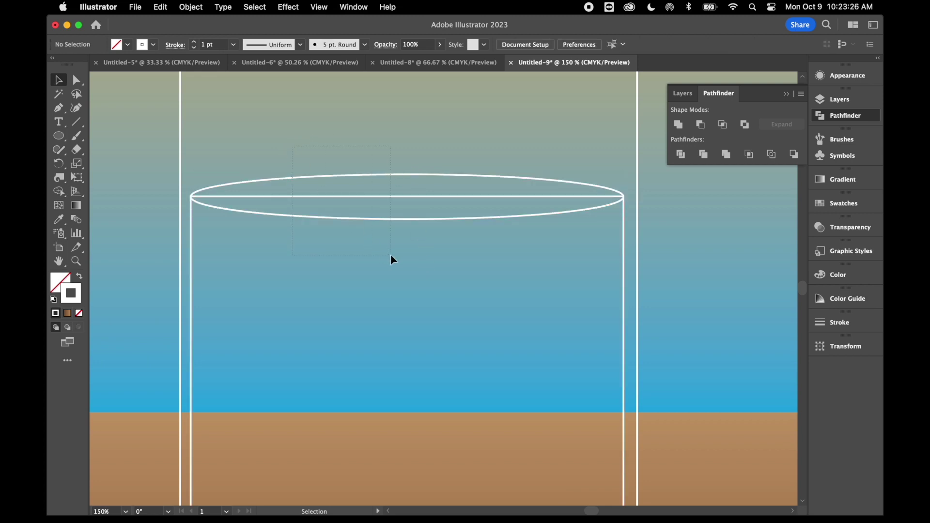
# Divide the inner shape and its top ellipse with Pathfinder Divide, and ungroup the resulting pieces
pyautogui.moveTo(390, 254); pyautogui.dragTo(390, 255)
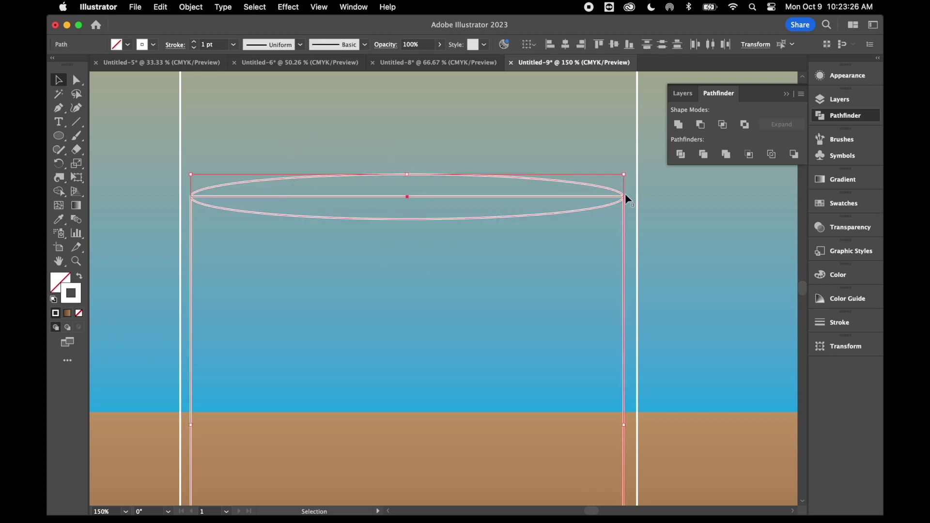
pyautogui.click(682, 155)
pyautogui.rightClick(430, 272)
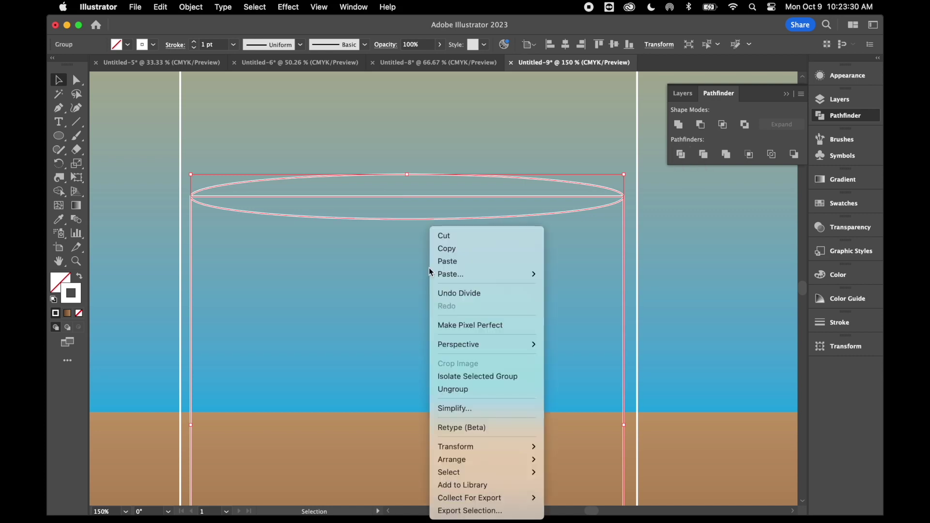
pyautogui.click(469, 388)
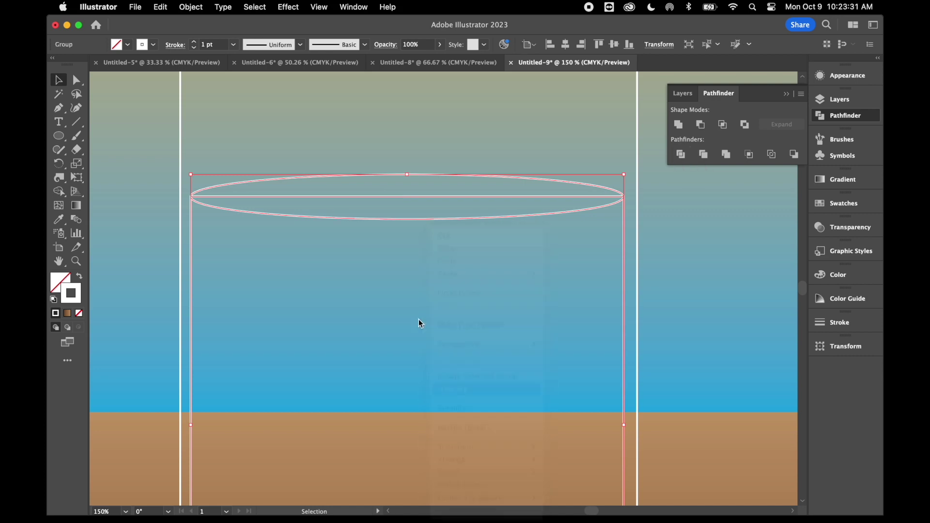
# Unite the upper and lower halves of the flat top ellipse into one liquid-surface shape, and deselect it
pyautogui.click(401, 286)
pyautogui.click(380, 175)
pyautogui.keyDown('shift'); pyautogui.click(393, 219); pyautogui.keyUp('shift')
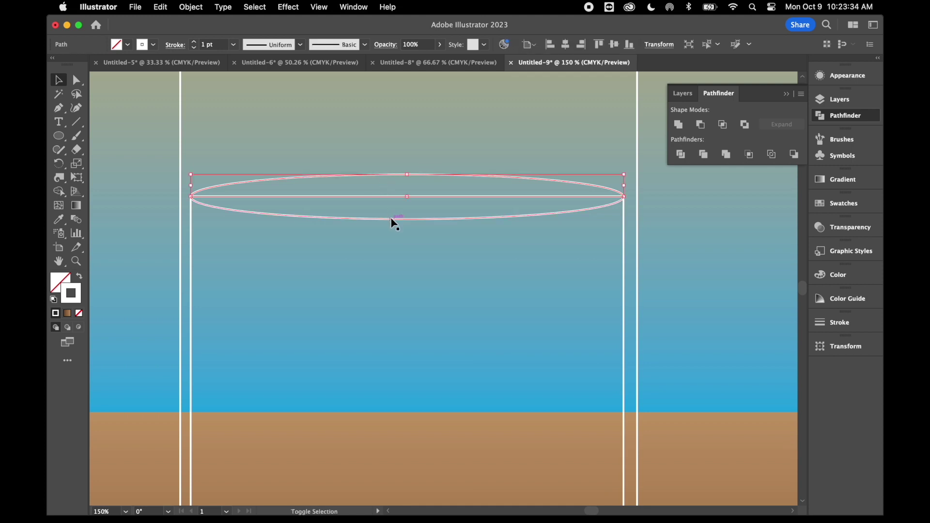
pyautogui.click(679, 125)
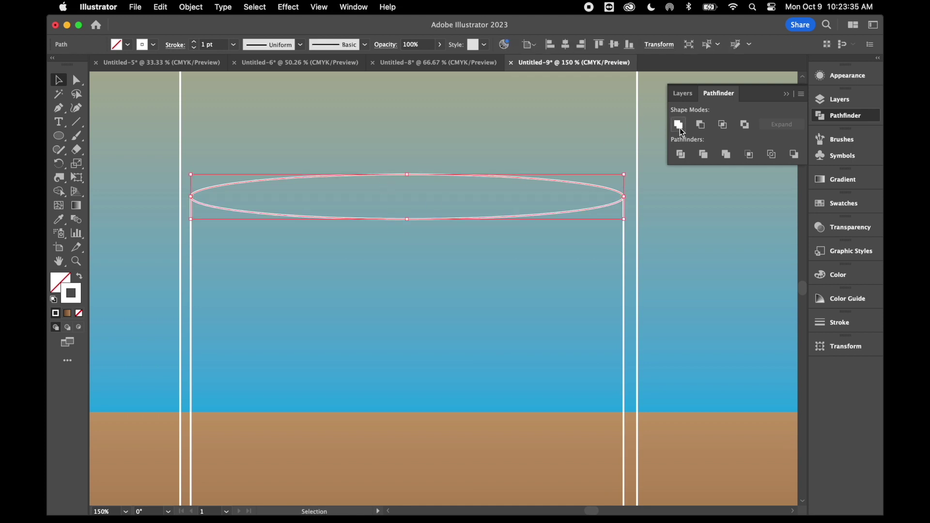
pyautogui.click(679, 291)
pyautogui.press('super+minus')
pyautogui.press('super+minus')
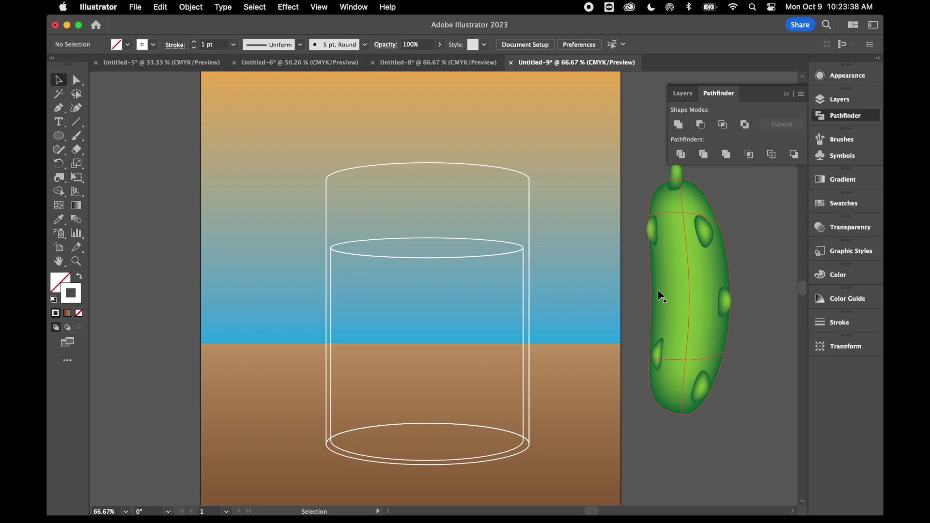
# Remove the stroke from the liquid's surface ellipse and body, fill both with the yellow-green swatch, and deselect them
pyautogui.click(418, 240)
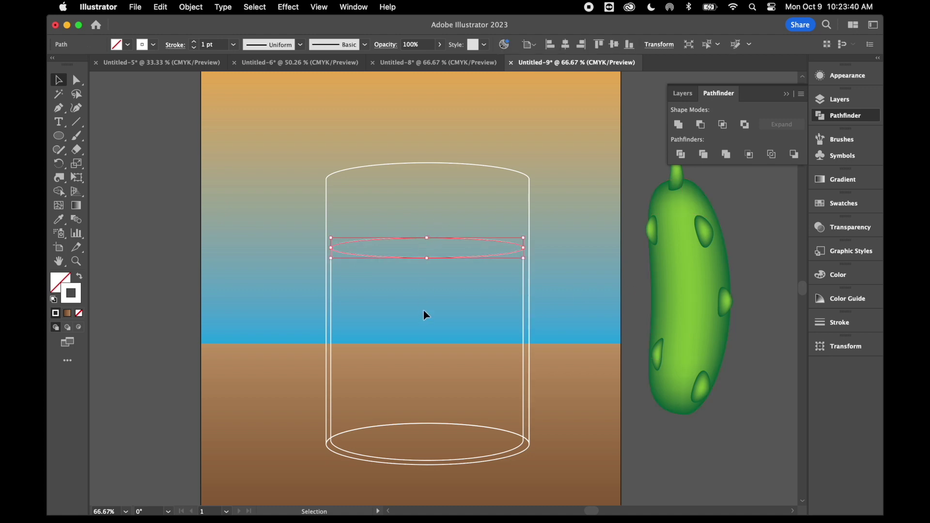
pyautogui.keyDown('shift'); pyautogui.click(522, 290); pyautogui.keyUp('shift')
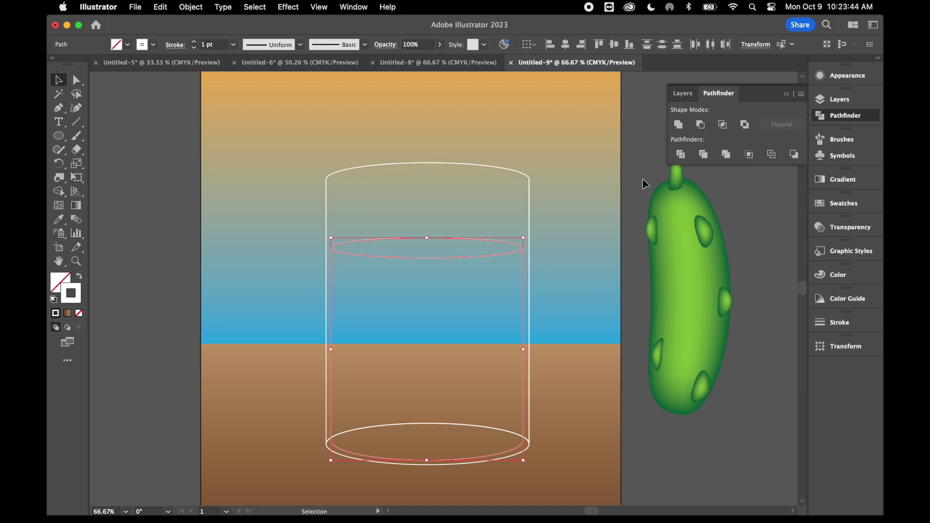
pyautogui.click(79, 313)
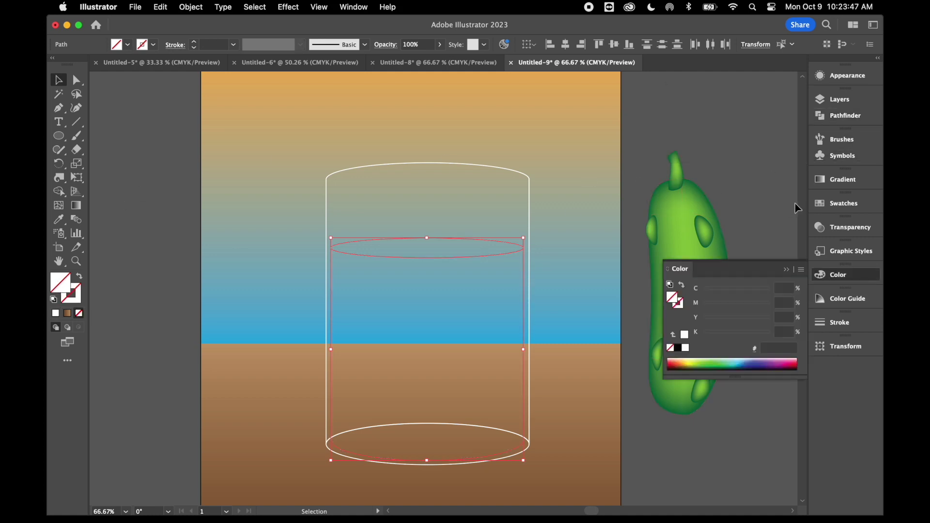
pyautogui.click(839, 181)
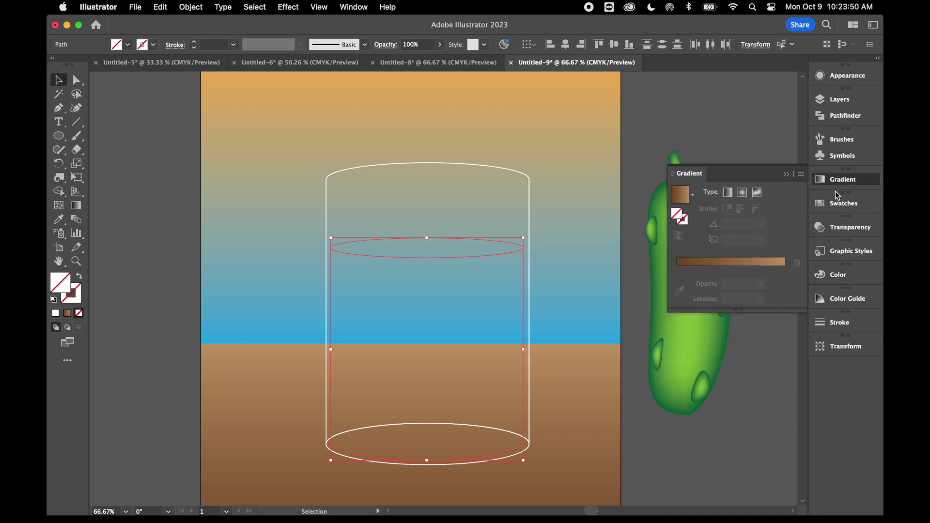
pyautogui.click(836, 204)
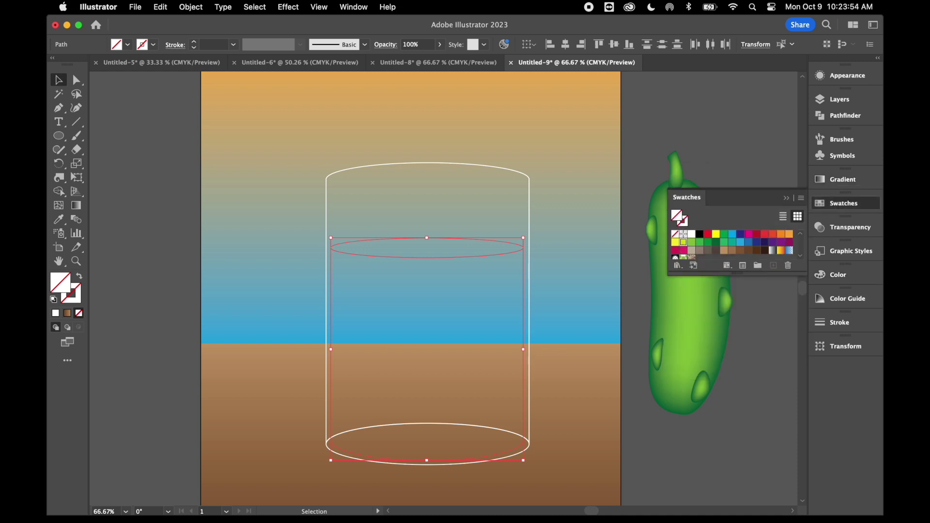
pyautogui.click(683, 243)
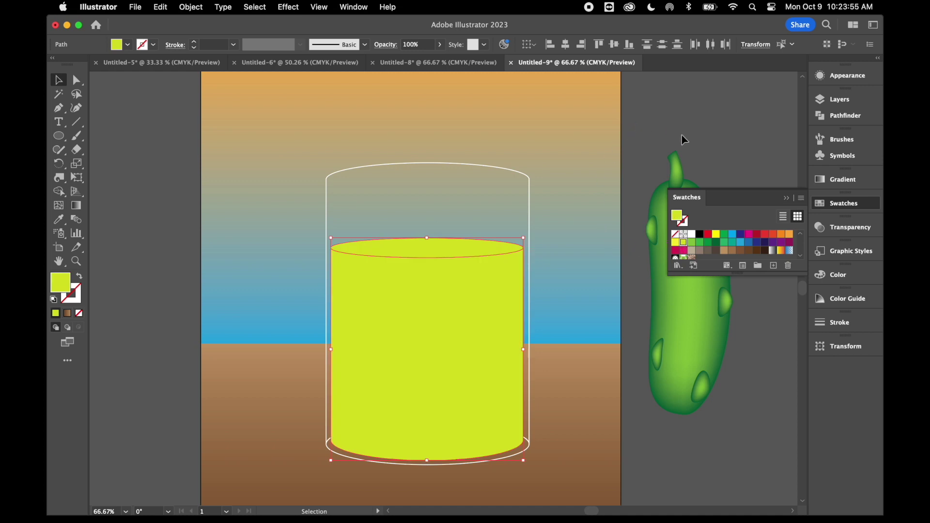
pyautogui.click(655, 133)
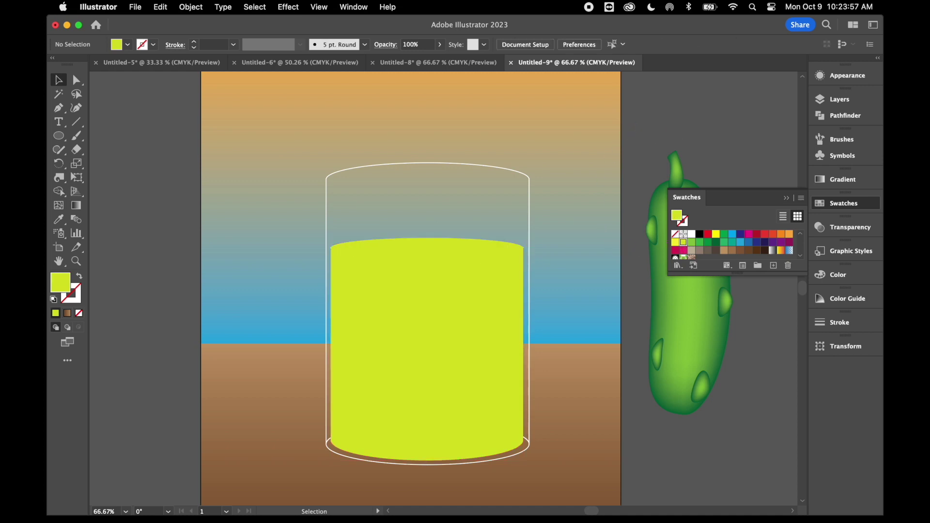
# Fill the liquid's surface ellipse with the yellow swatch, and deselect it
pyautogui.click(431, 247)
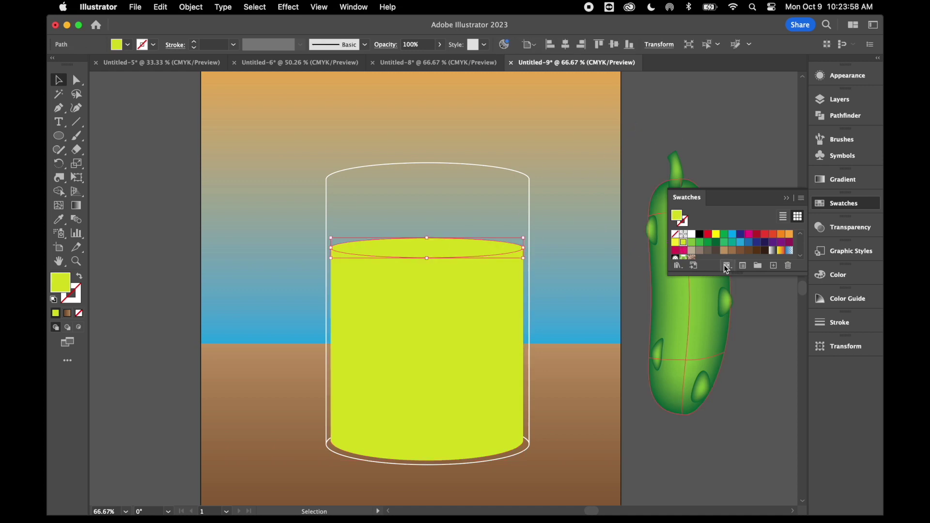
pyautogui.click(675, 245)
pyautogui.click(726, 154)
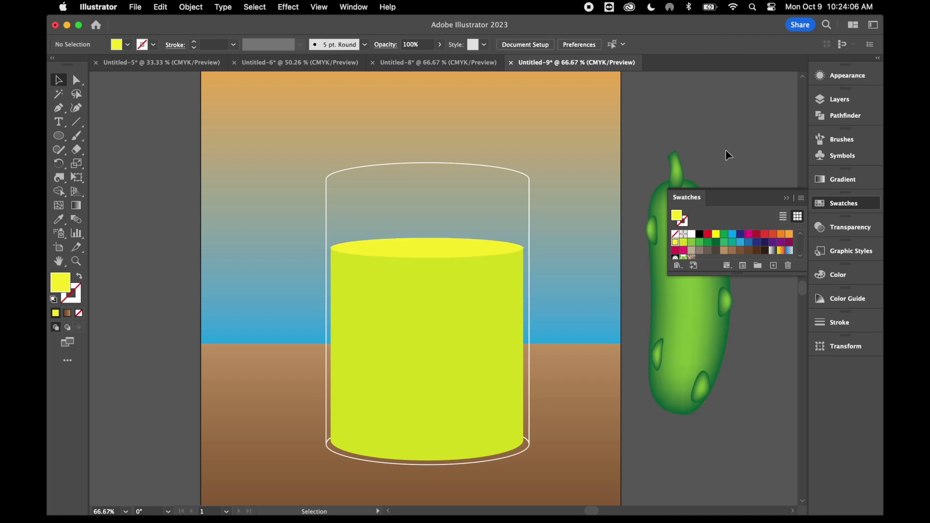
# Set the blending mode of the liquid's surface and body to Multiply, and deselect them
pyautogui.click(421, 250)
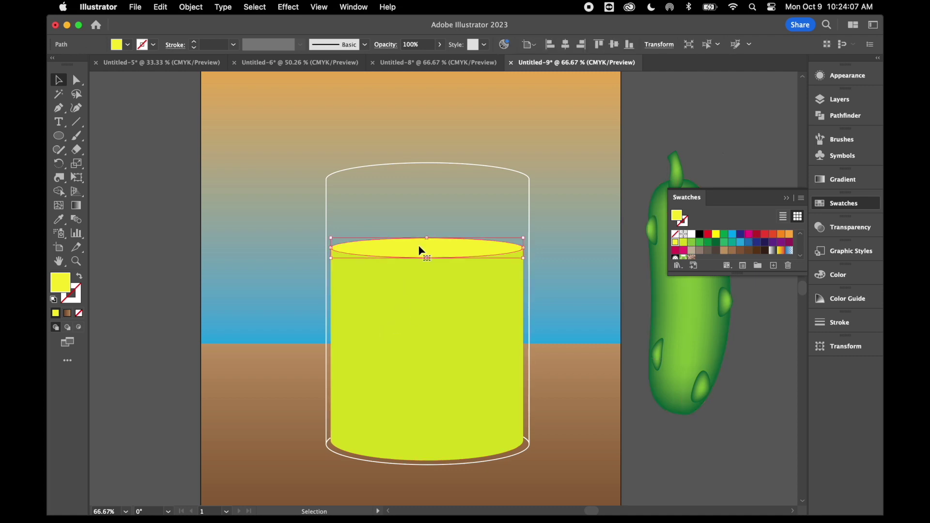
pyautogui.keyDown('shift'); pyautogui.click(425, 307); pyautogui.keyUp('shift')
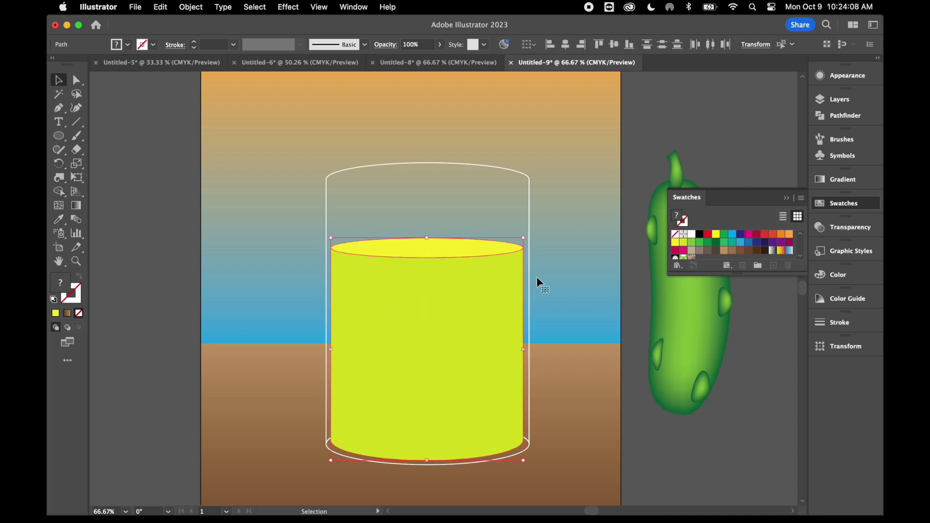
pyautogui.click(858, 228)
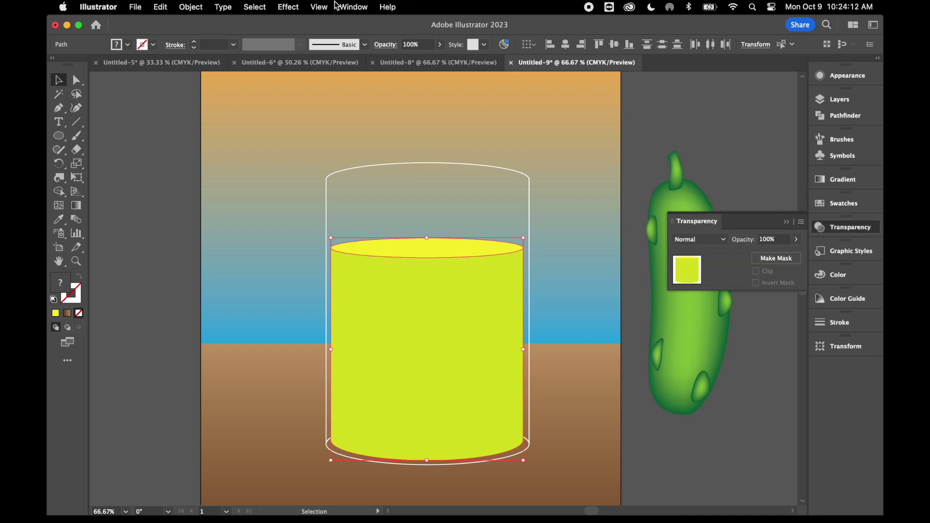
pyautogui.click(354, 7)
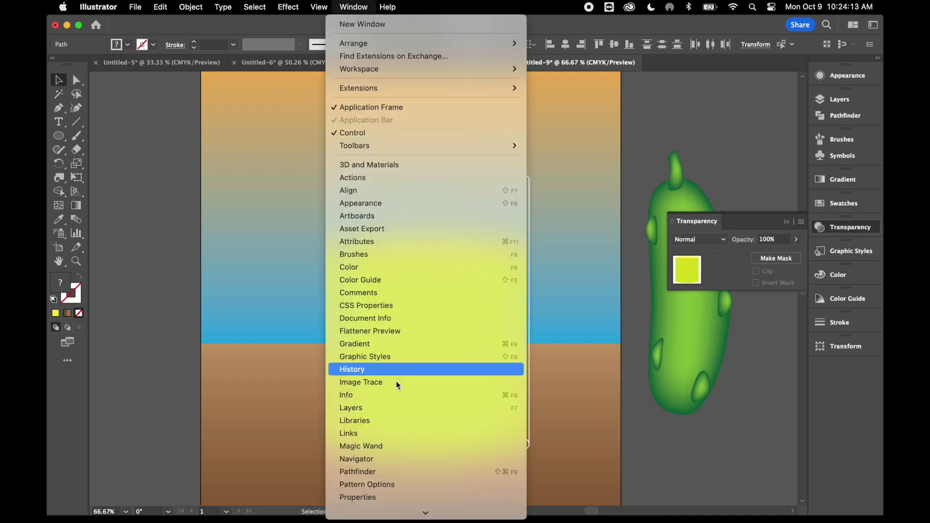
pyautogui.scroll(-5, 398, 369)
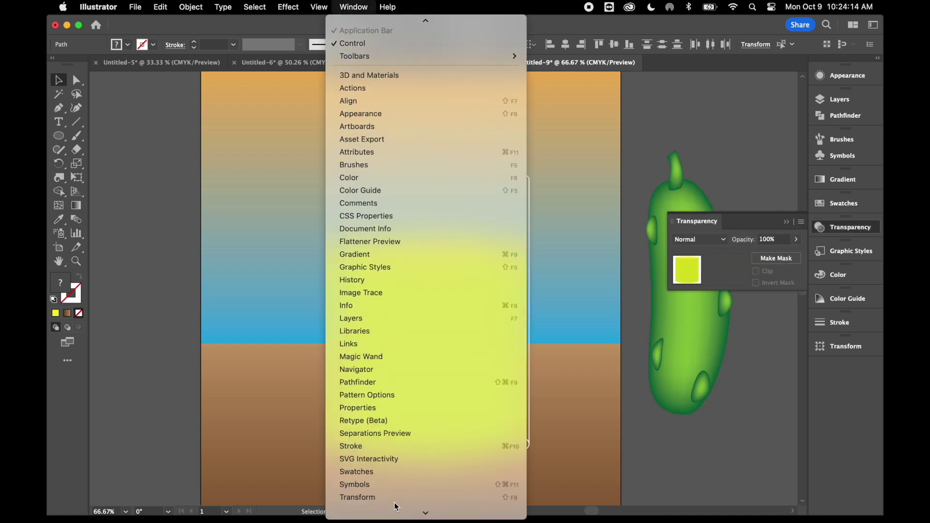
pyautogui.click(731, 228)
pyautogui.click(725, 239)
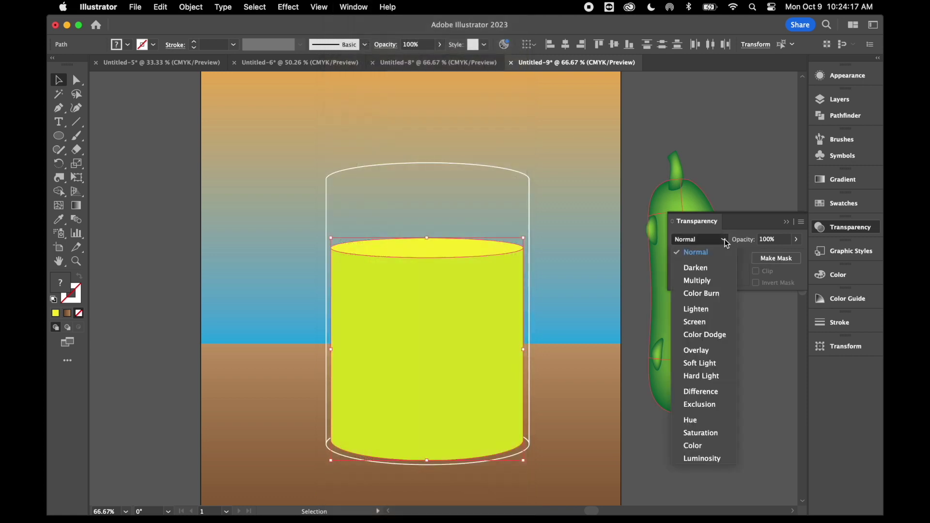
pyautogui.click(715, 281)
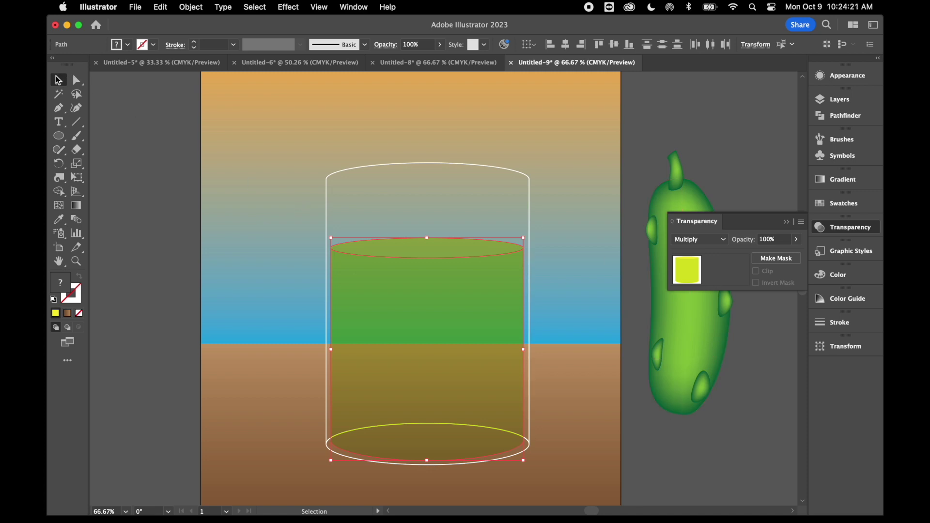
pyautogui.click(150, 169)
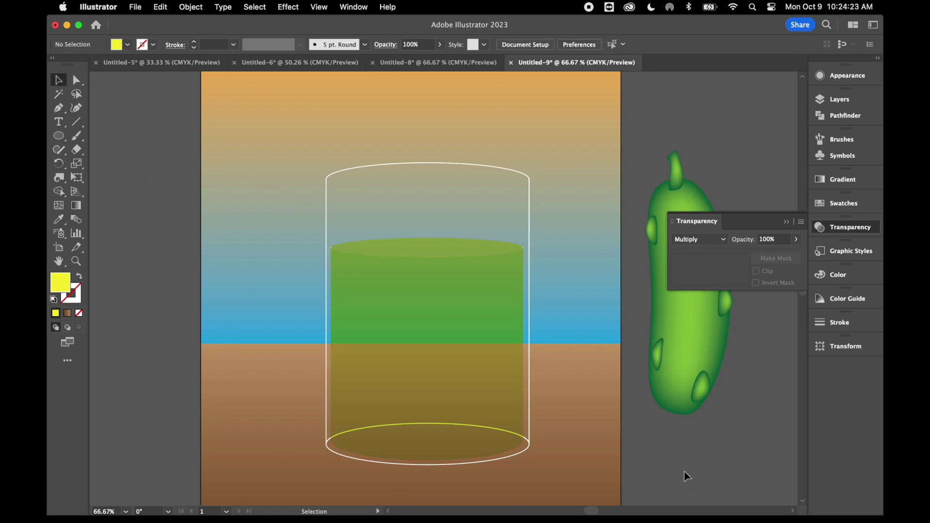
# Scale the pickle group down to about 1.1 by 3.41 in and move it into the liquid in the container
pyautogui.press('super+minus')
pyautogui.press('v')
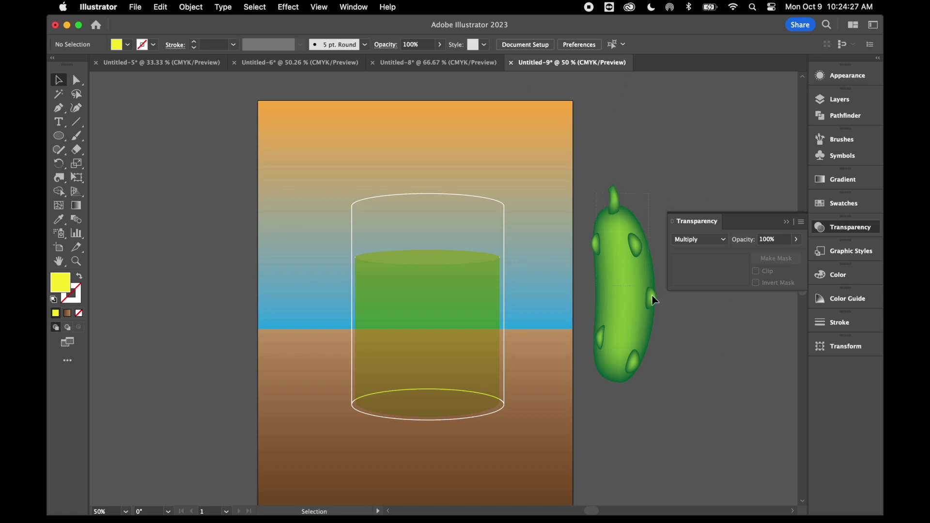
pyautogui.click(653, 300)
pyautogui.moveTo(658, 384); pyautogui.dragTo(641, 317)
pyautogui.moveTo(612, 278); pyautogui.dragTo(440, 364)
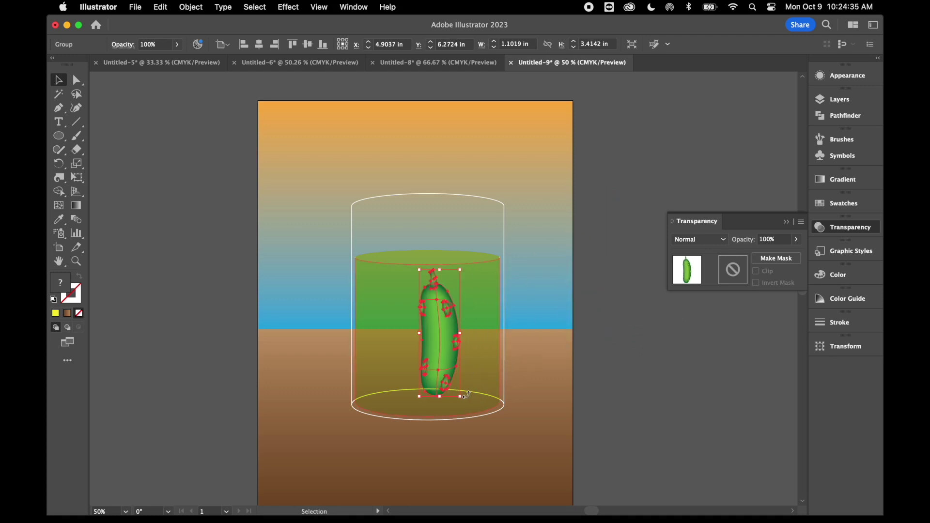
# Tilt the pickle, move it toward the container's right wall, and place a copy to its left leaning the opposite way
pyautogui.moveTo(467, 397); pyautogui.dragTo(473, 410)
pyautogui.moveTo(455, 350); pyautogui.dragTo(486, 370)
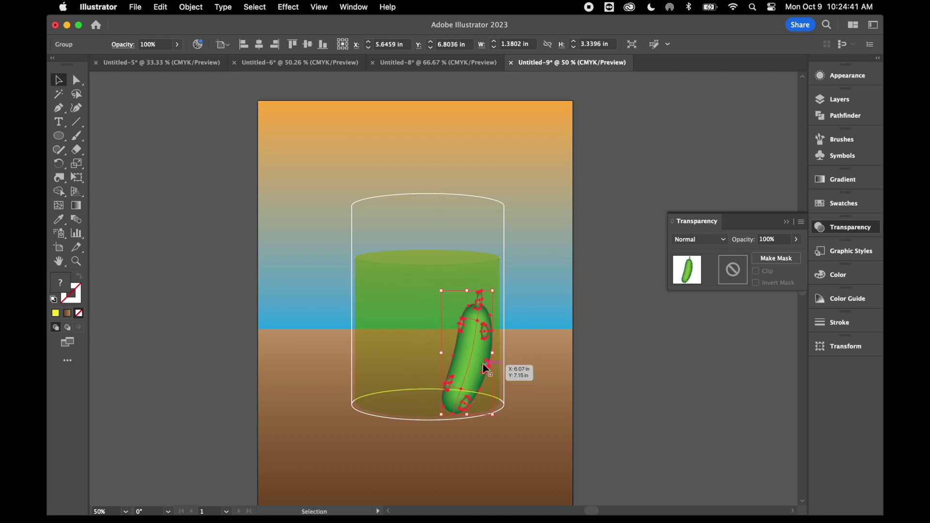
pyautogui.moveTo(474, 349); pyautogui.dragTo(421, 349)
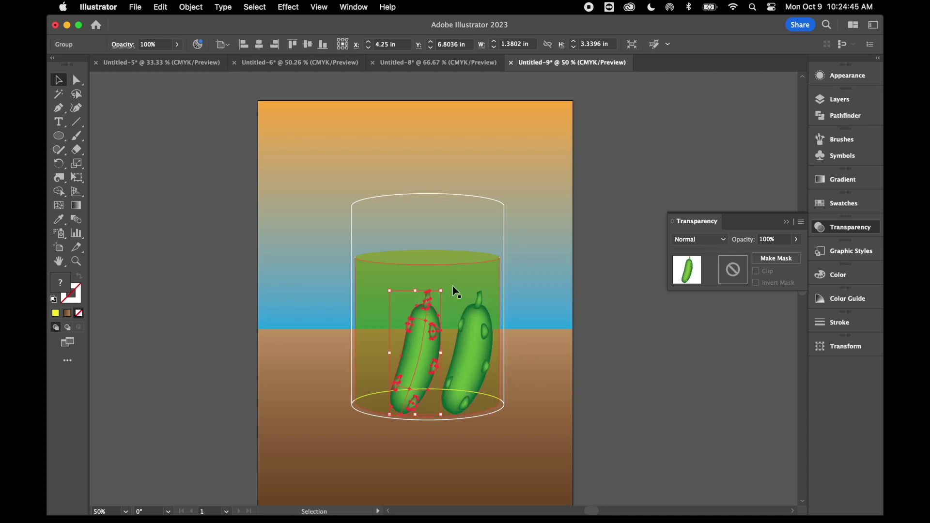
pyautogui.moveTo(445, 288); pyautogui.dragTo(416, 286)
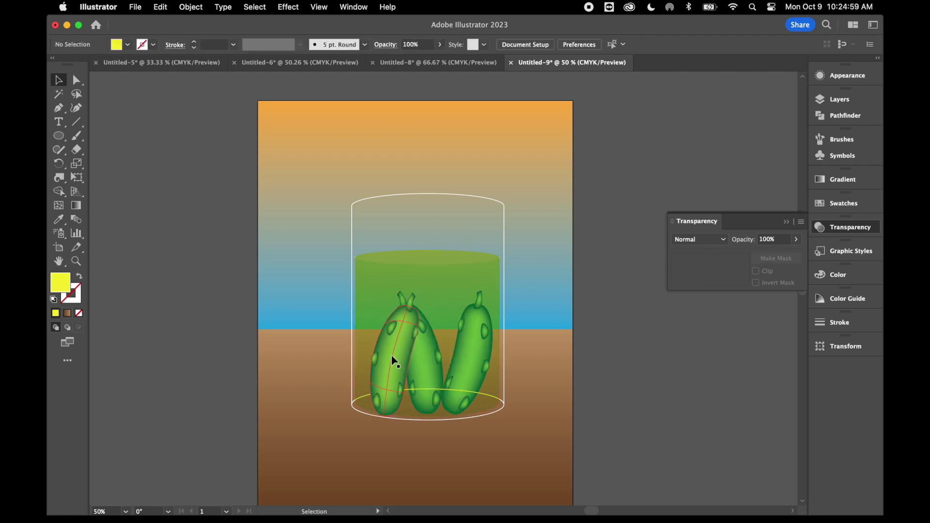
# Send the white-outlined ellipse at the container's base to the back, behind the pickles
pyautogui.scroll(2, 439, 395)
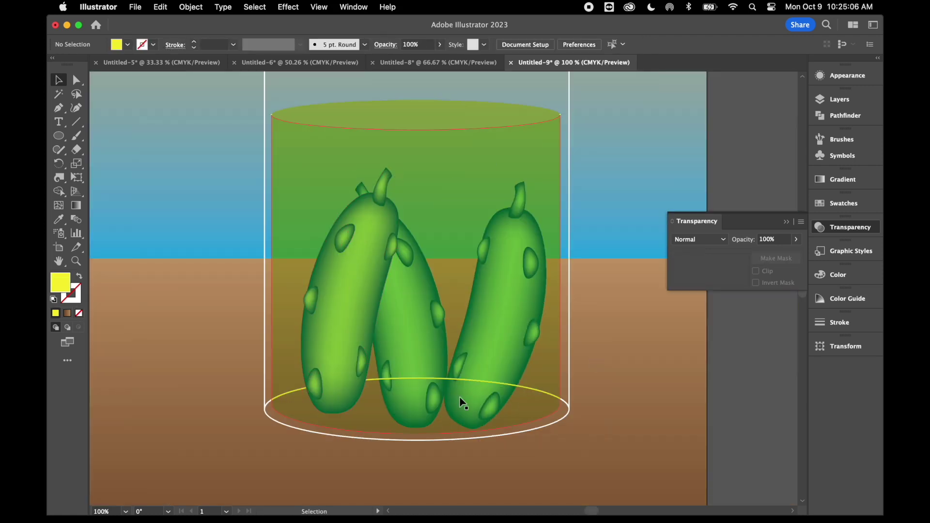
pyautogui.click(567, 415)
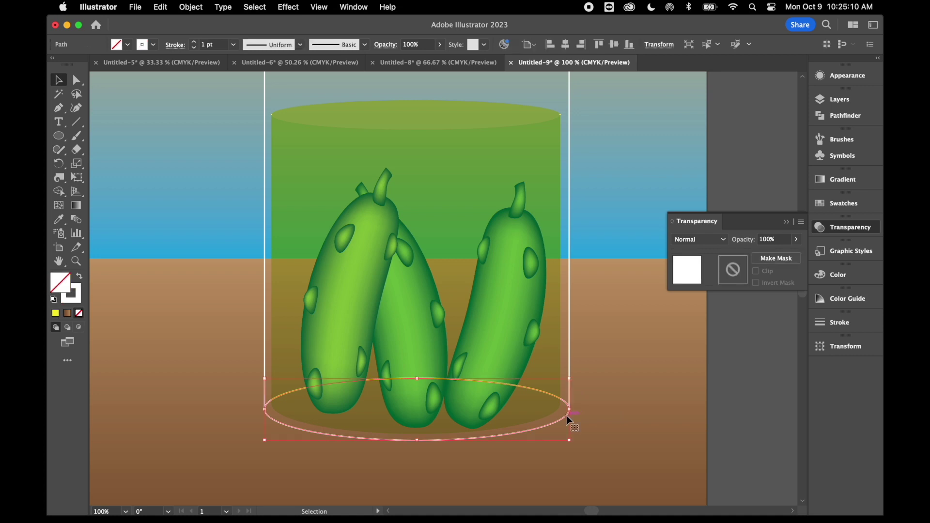
pyautogui.click(191, 7)
pyautogui.moveTo(228, 37)
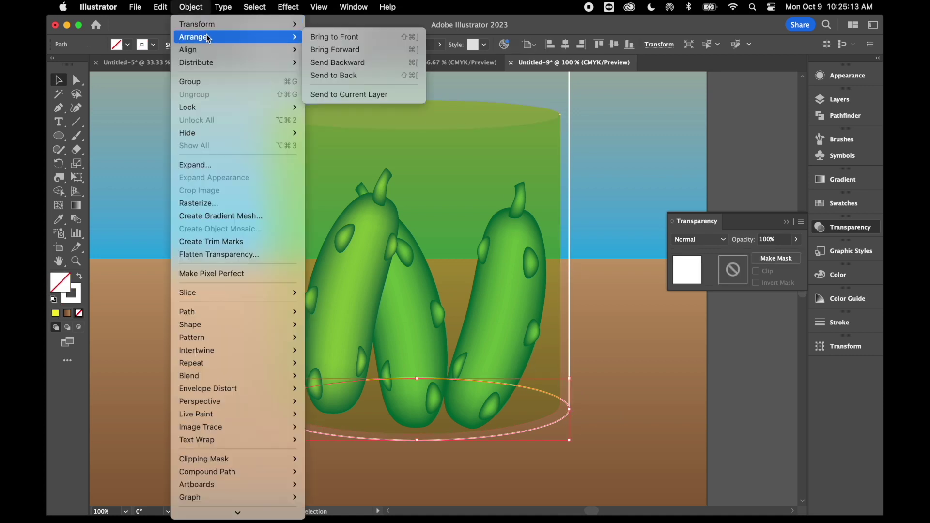
pyautogui.click(407, 76)
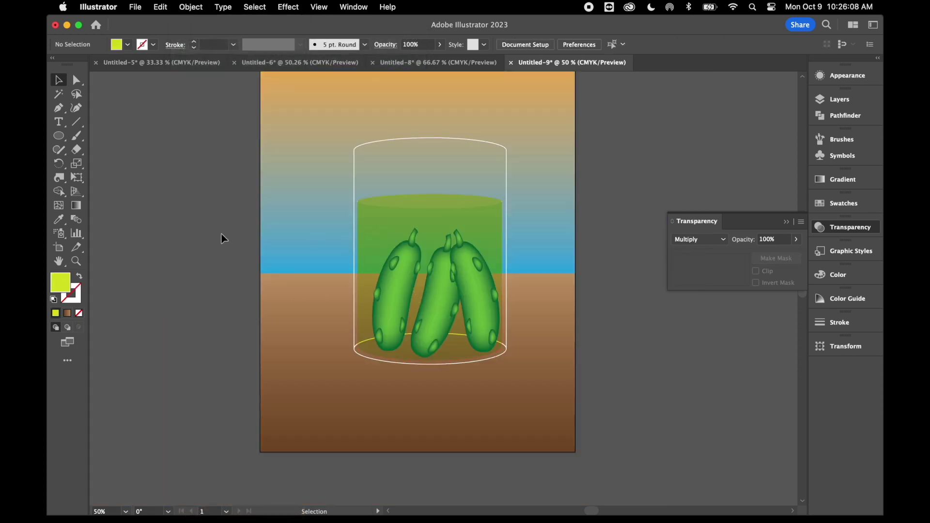
# Draw two flat yellow-green ellipses at the pickles' bases, the second about 1.1 by 0.26 in, and copy the second under the right pickle
pyautogui.click(58, 136)
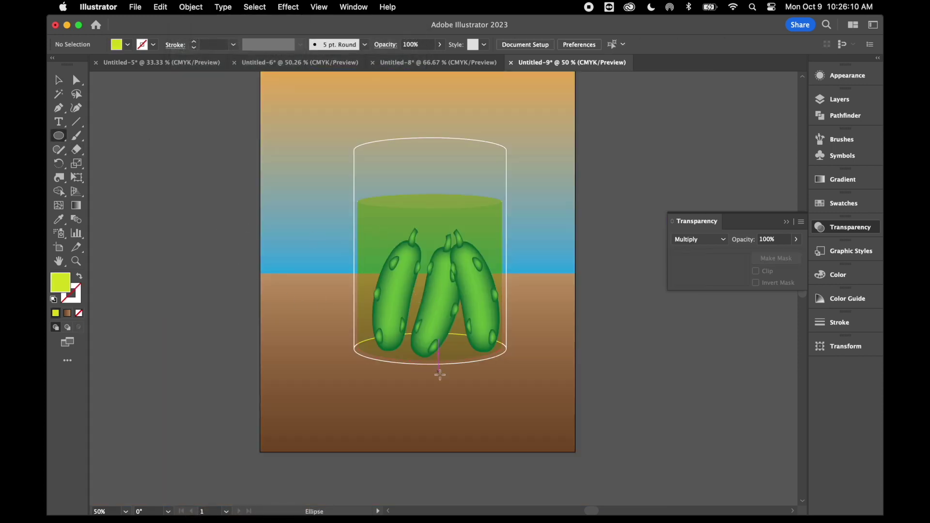
pyautogui.press('super+equal')
pyautogui.press('super+equal')
pyautogui.moveTo(316, 398); pyautogui.dragTo(406, 418)
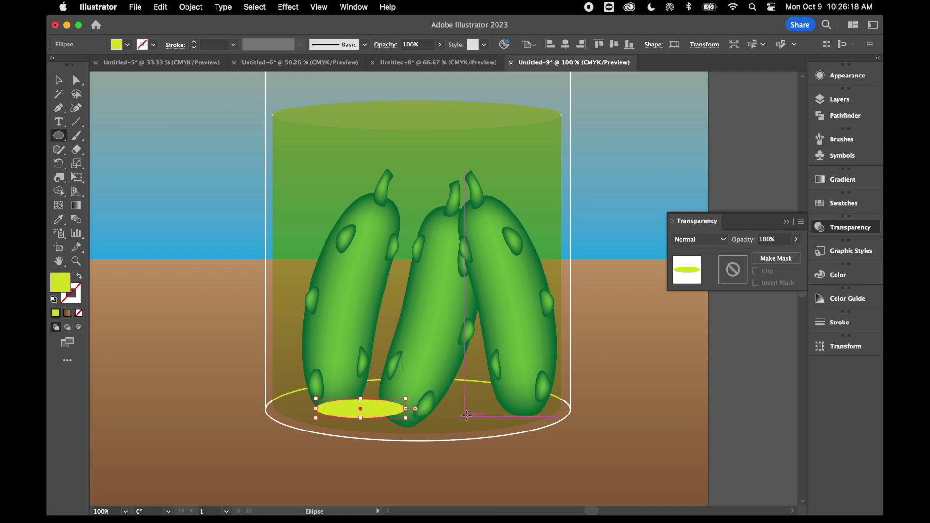
pyautogui.moveTo(473, 418); pyautogui.dragTo(393, 397)
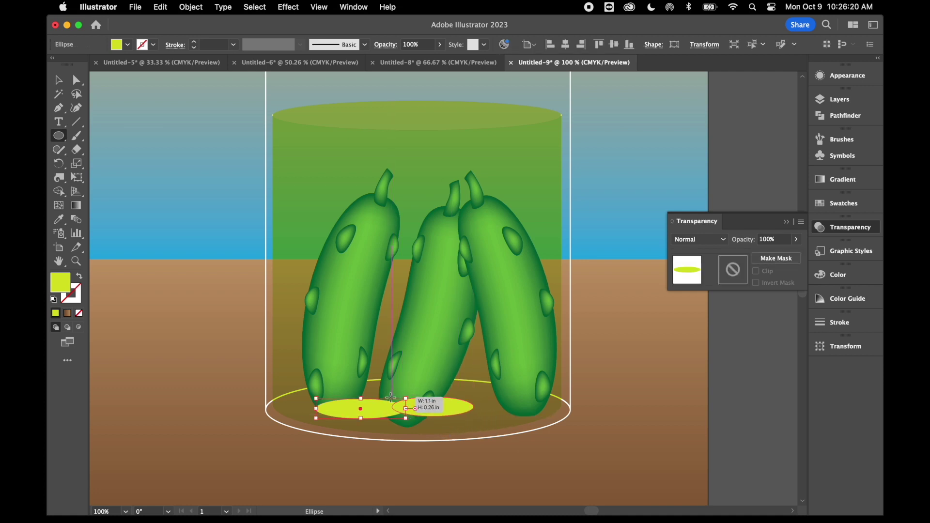
pyautogui.click(58, 80)
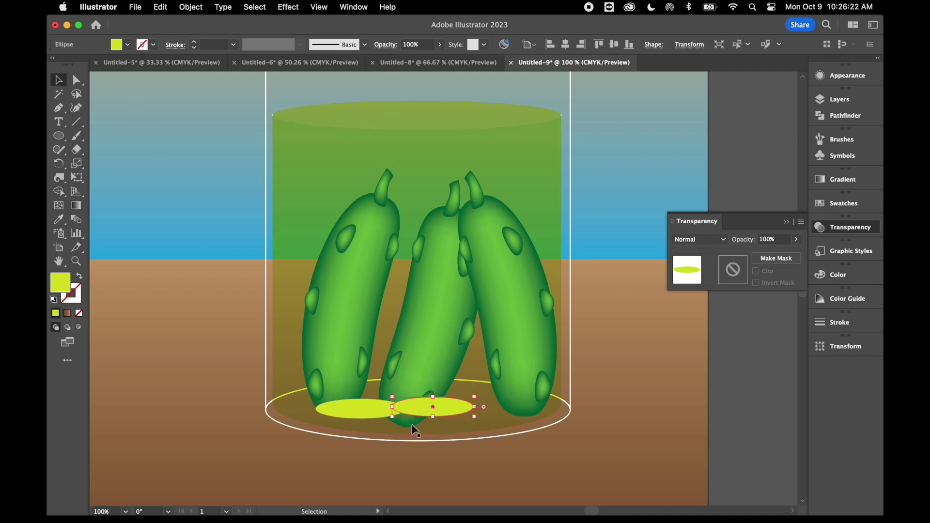
pyautogui.moveTo(432, 398); pyautogui.dragTo(502, 398)
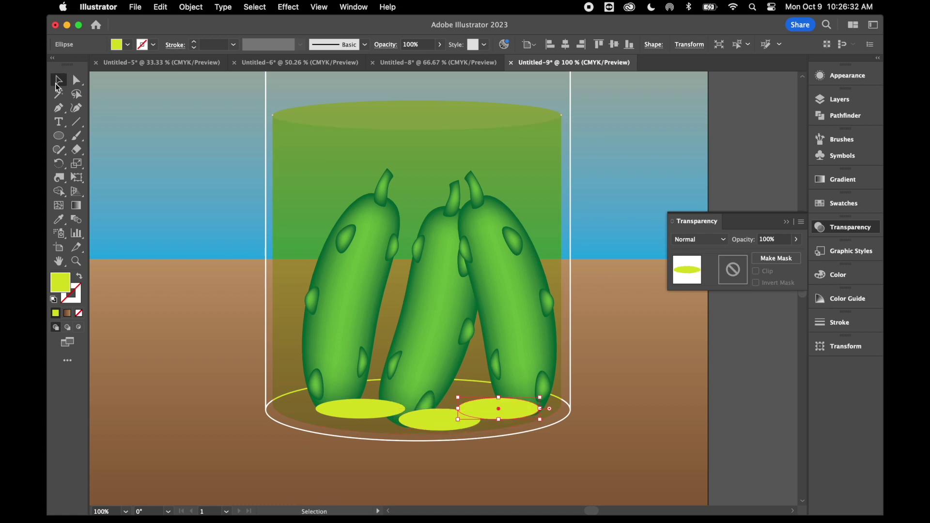
# Set the blending mode of the three yellow-green ellipses at the pickles' bases to Multiply
pyautogui.click(361, 407)
pyautogui.keyDown('shift'); pyautogui.click(431, 424); pyautogui.keyUp('shift')
pyautogui.keyDown('shift'); pyautogui.click(508, 416); pyautogui.keyUp('shift')
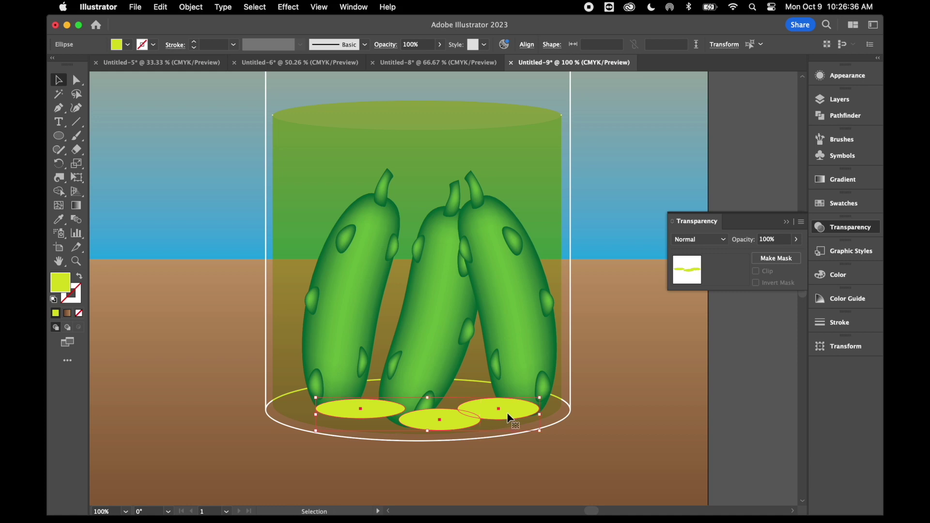
pyautogui.click(723, 241)
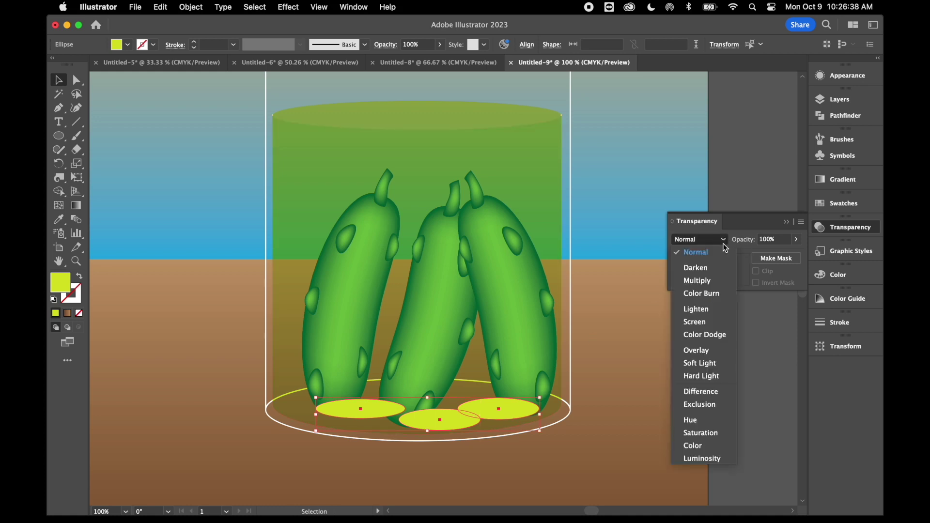
pyautogui.click(710, 281)
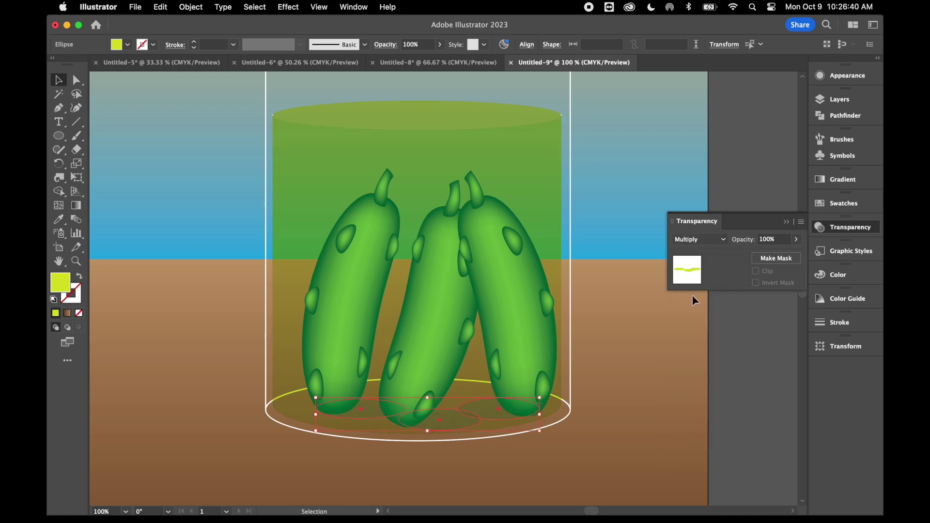
# Send the three multiplied shadow ellipses to the back, behind the pickles
pyautogui.rightClick(648, 374)
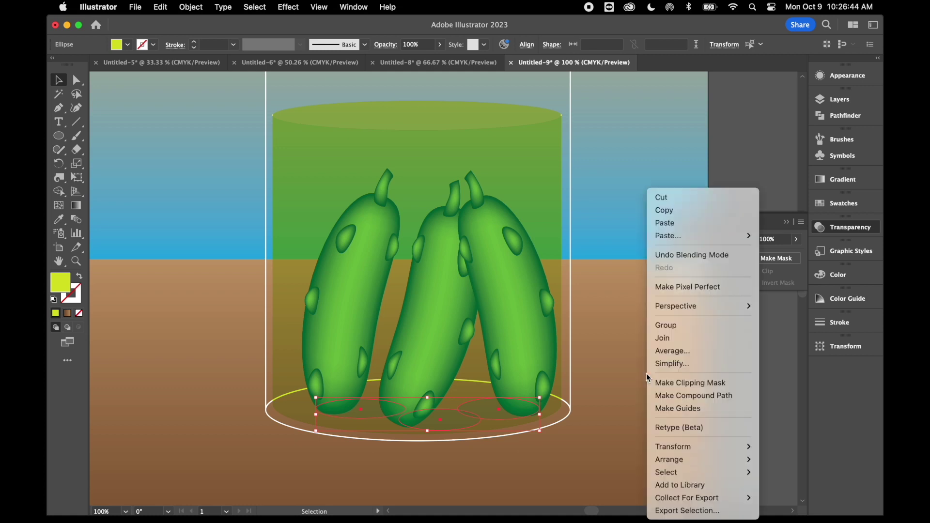
pyautogui.moveTo(705, 460)
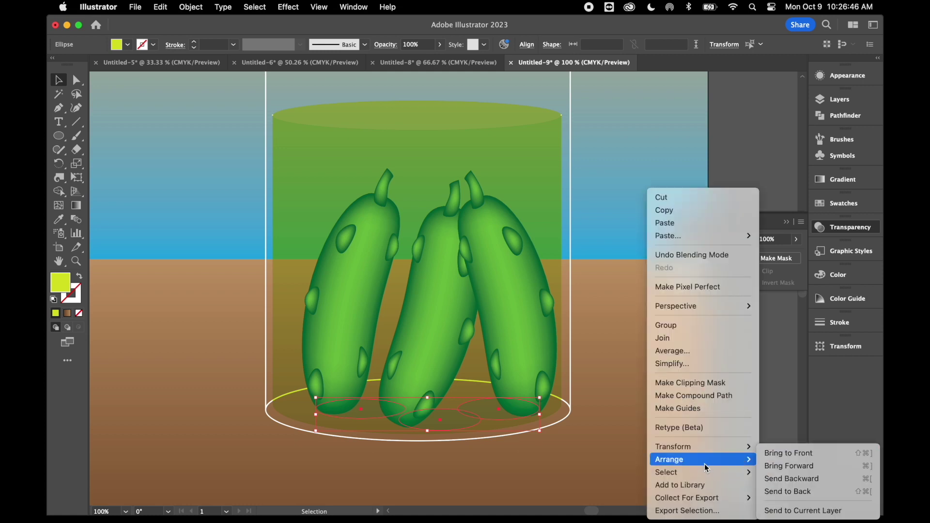
pyautogui.click(813, 493)
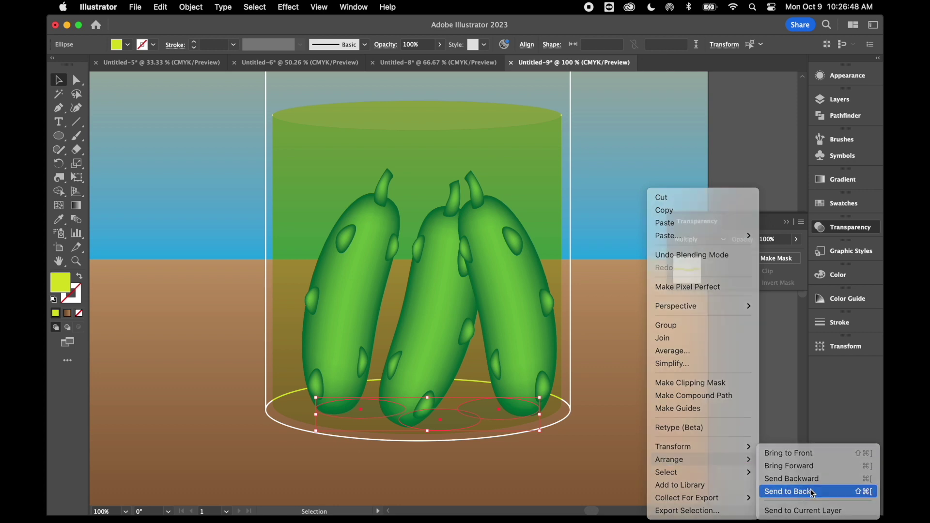
pyautogui.click(774, 389)
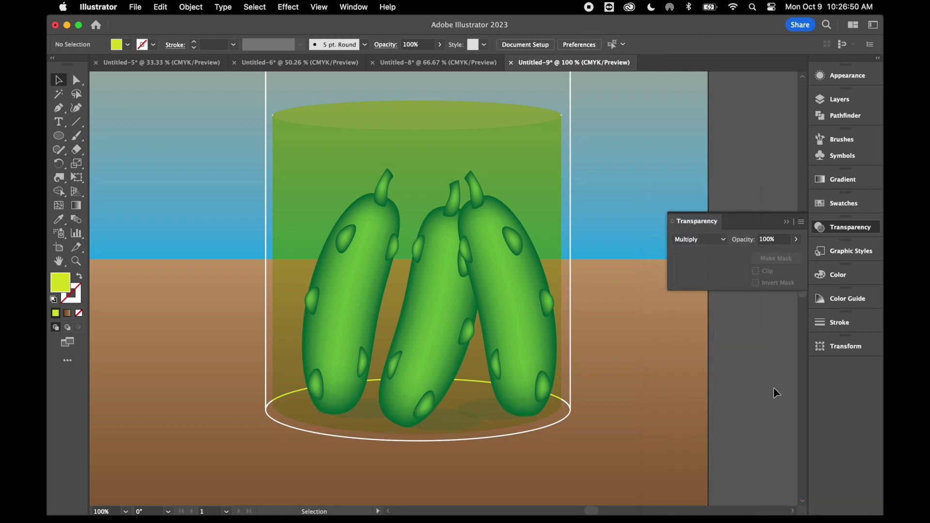
# Draw a flat yellow-green ellipse just above the jar's opening, about as wide as the green liquid
pyautogui.press('super+minus')
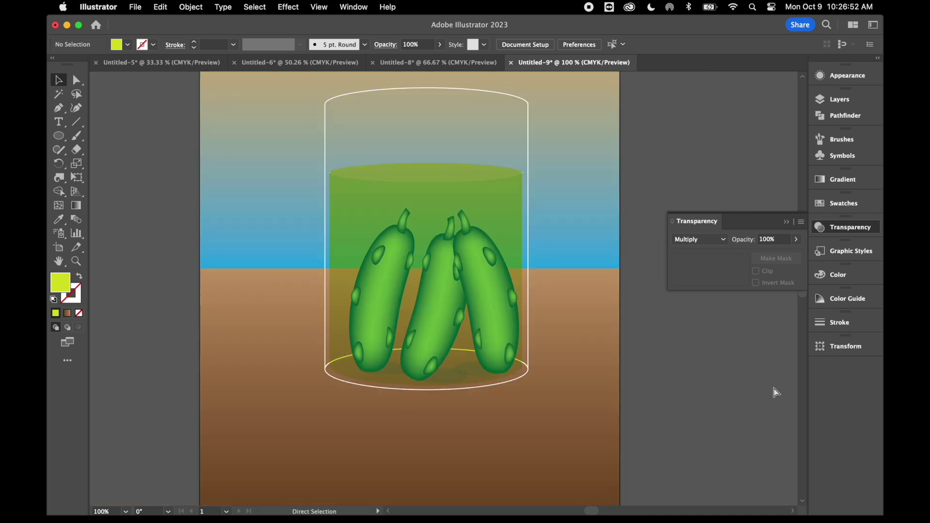
pyautogui.press('super+minus')
pyautogui.scroll(3, 696, 375)
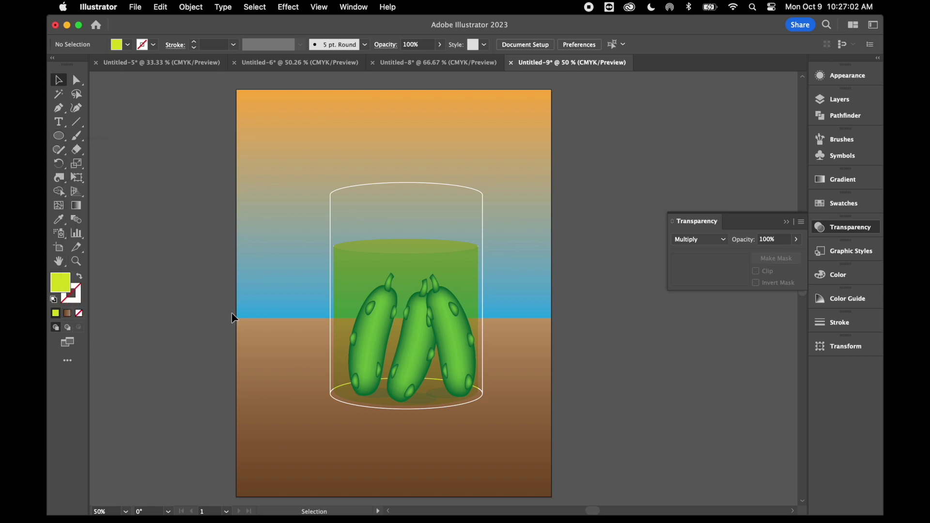
pyautogui.click(62, 137)
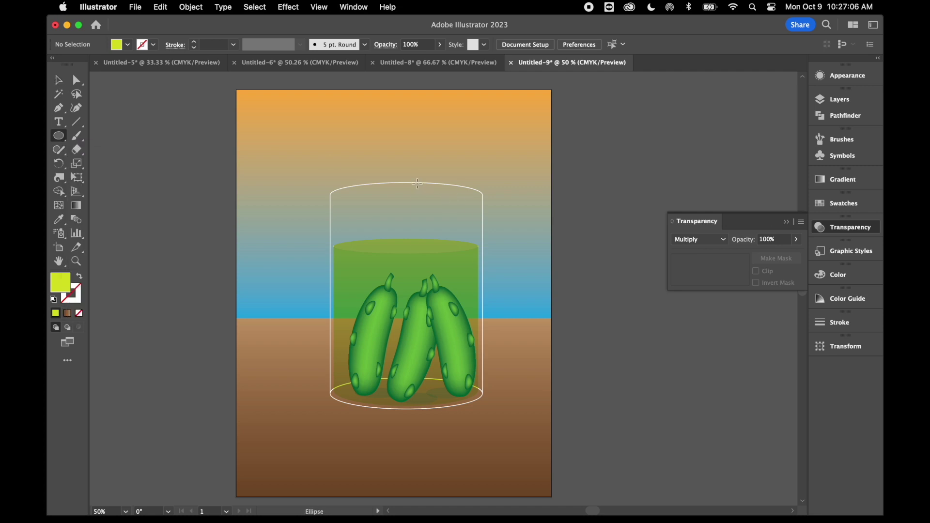
pyautogui.moveTo(334, 151); pyautogui.dragTo(479, 178)
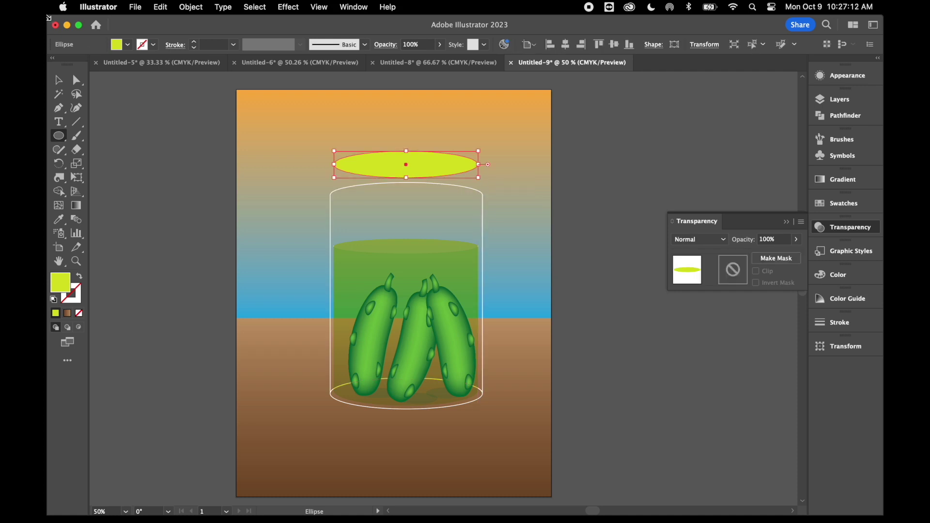
# Move the ellipse down over the jar's top edge and place a copy slightly above it, overlapping the first
pyautogui.press('super+equal')
pyautogui.press('super+equal')
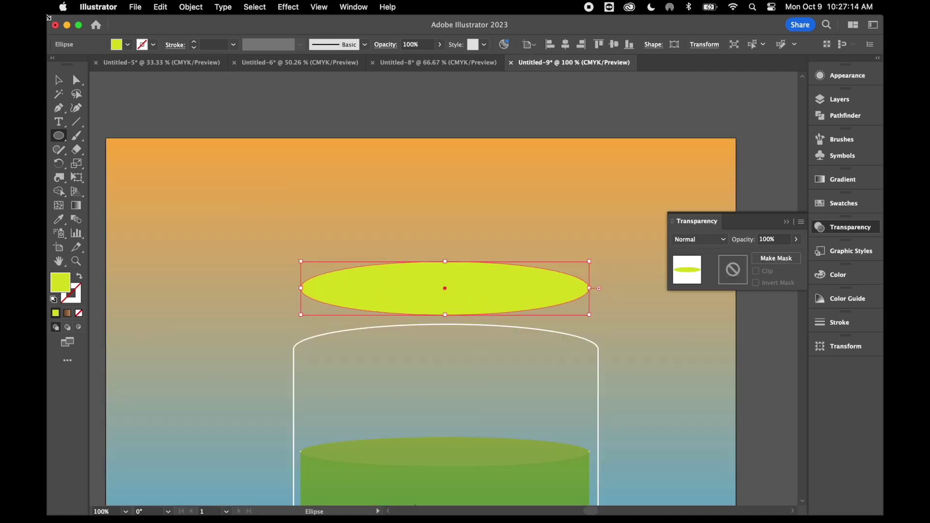
pyautogui.scroll(-5, 193, 244)
pyautogui.click(57, 80)
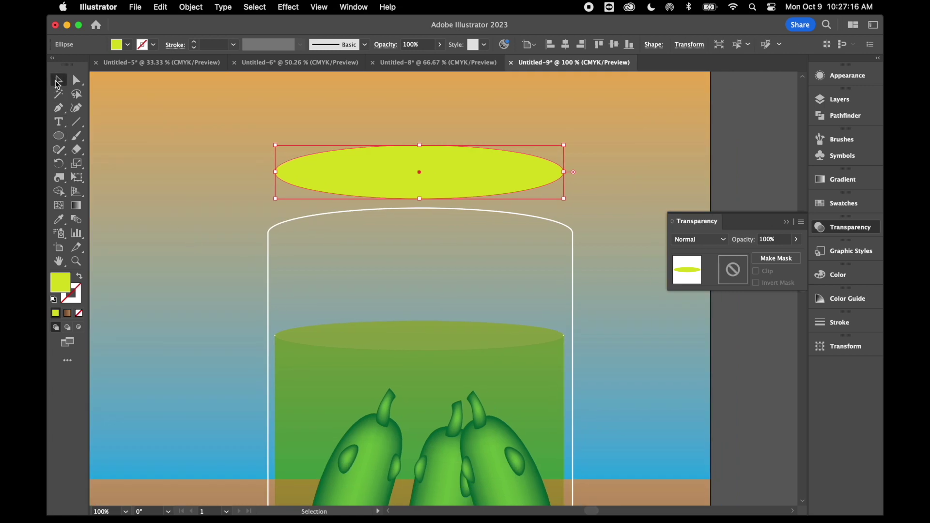
pyautogui.moveTo(424, 173); pyautogui.dragTo(425, 197)
pyautogui.press('super+v')
pyautogui.moveTo(445, 289); pyautogui.dragTo(424, 172)
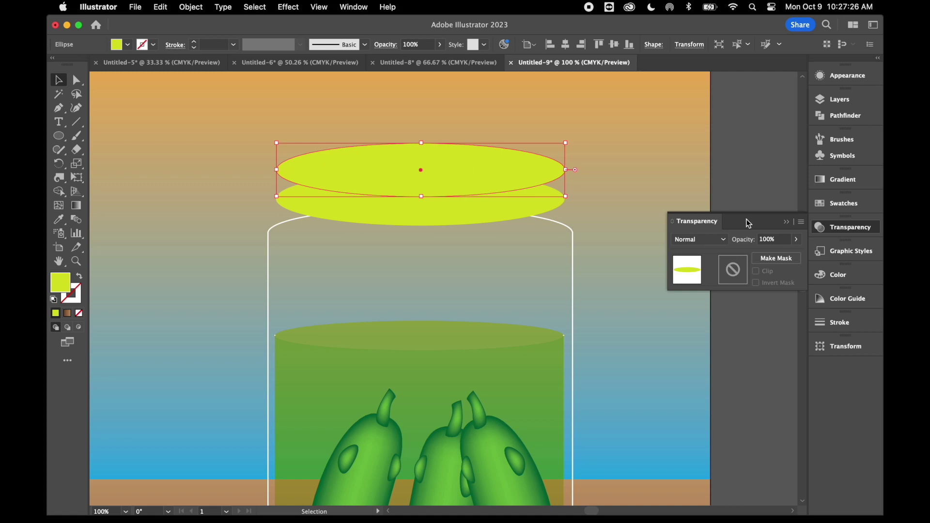
# Swap fill and stroke on both lid ellipses, giving them yellow-green 1 pt outlines without a fill
pyautogui.click(80, 276)
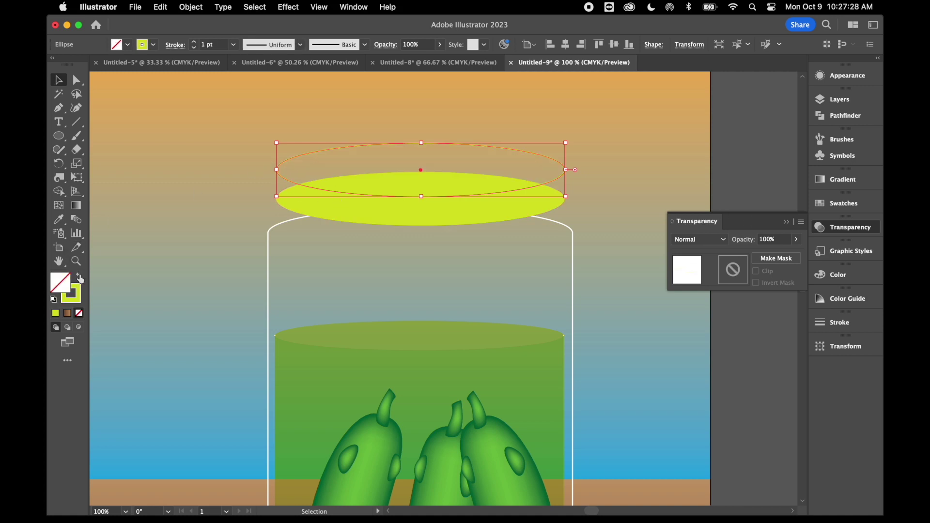
pyautogui.click(338, 210)
pyautogui.click(79, 276)
pyautogui.click(105, 247)
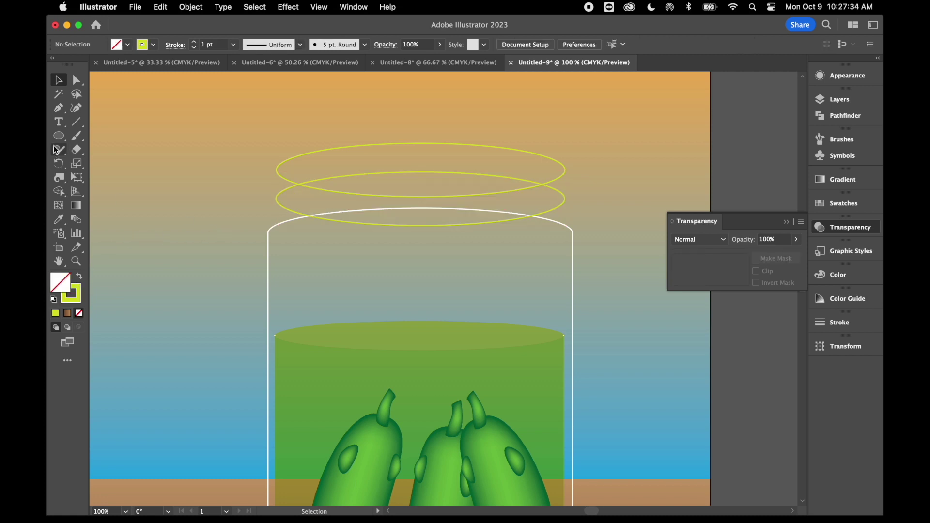
# Draw a rectangle about 3.89 by 0.82 in over the lid ellipses, ending at the lower ellipse's widest points
pyautogui.moveTo(59, 136); pyautogui.dragTo(109, 133)
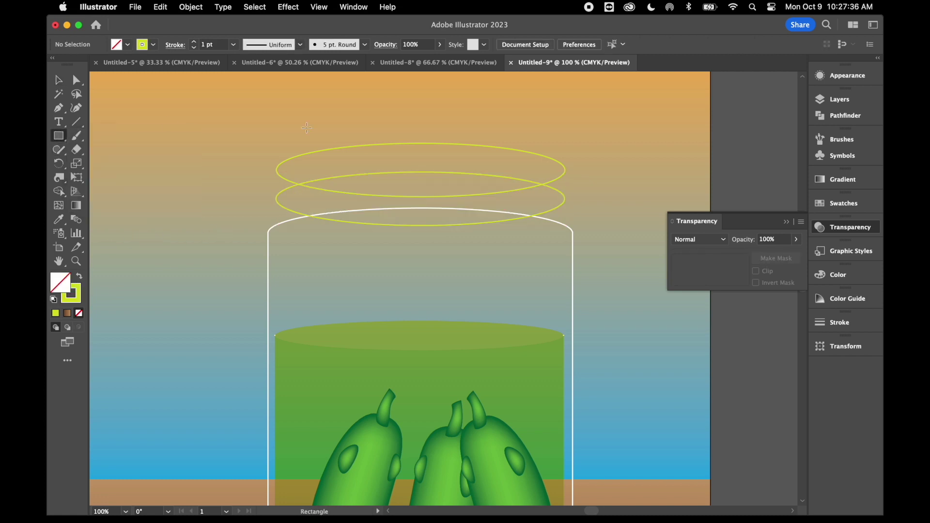
pyautogui.moveTo(277, 138); pyautogui.dragTo(565, 197)
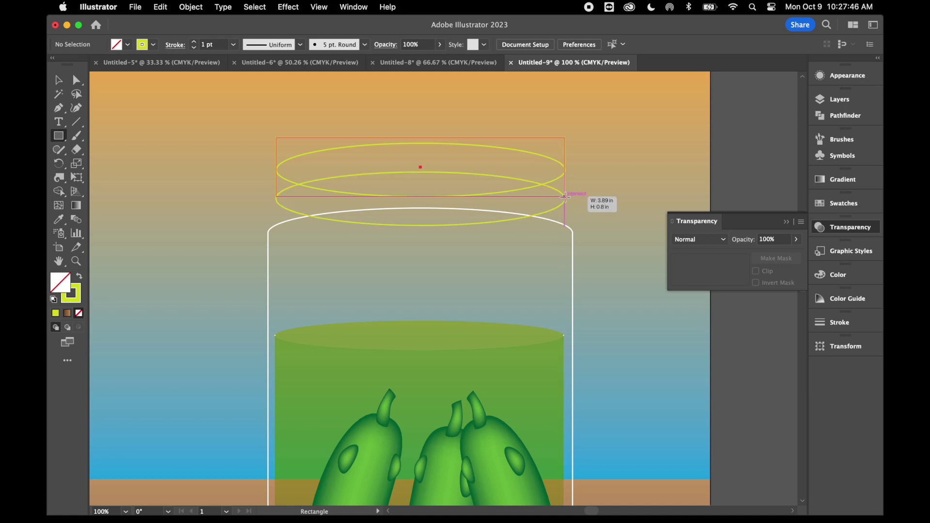
pyautogui.moveTo(565, 197); pyautogui.dragTo(566, 199)
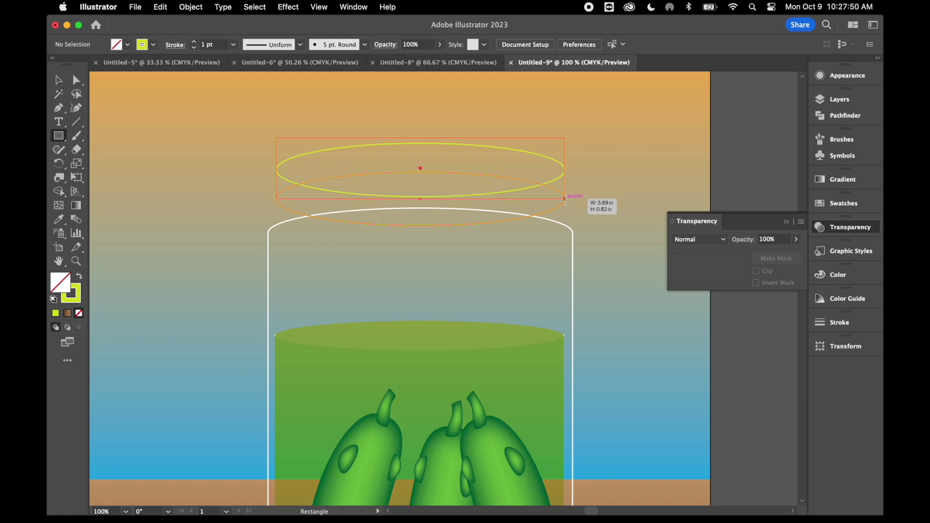
pyautogui.moveTo(566, 199); pyautogui.dragTo(565, 199)
pyautogui.click(58, 80)
pyautogui.click(210, 173)
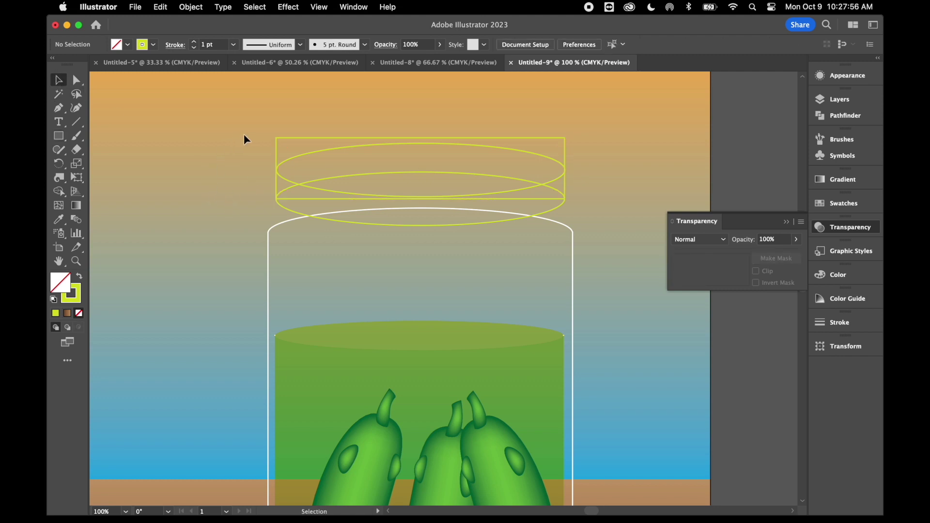
# Divide the rectangle and the two lid ellipses with Pathfinder and ungroup the resulting pieces
pyautogui.moveTo(293, 204); pyautogui.dragTo(293, 203)
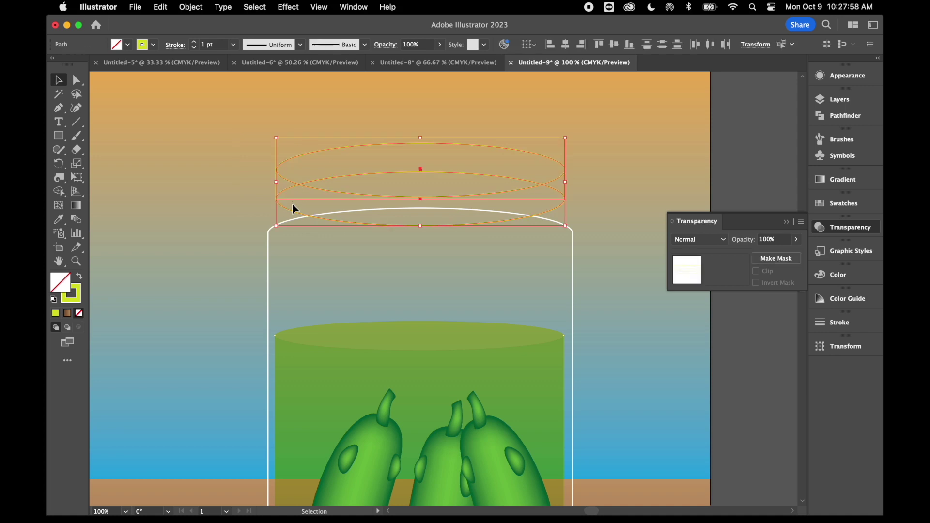
pyautogui.click(846, 116)
pyautogui.click(681, 154)
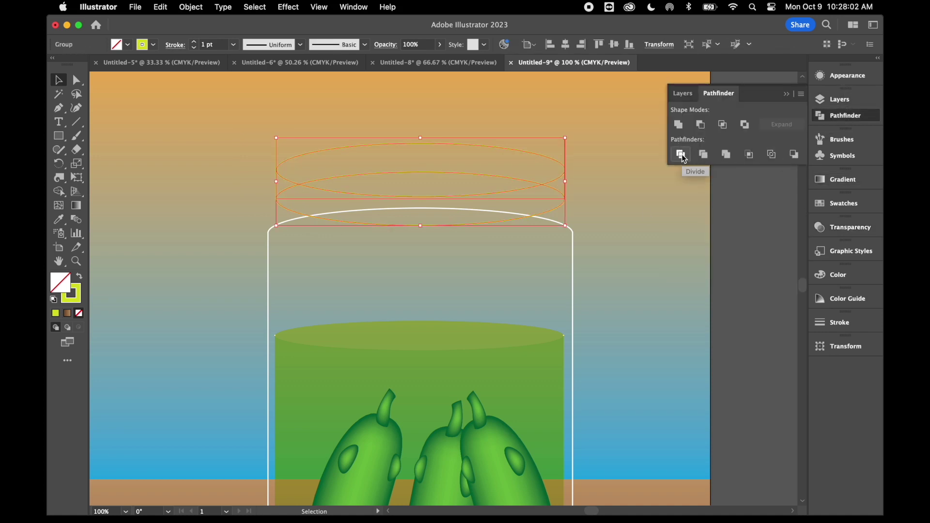
pyautogui.rightClick(630, 190)
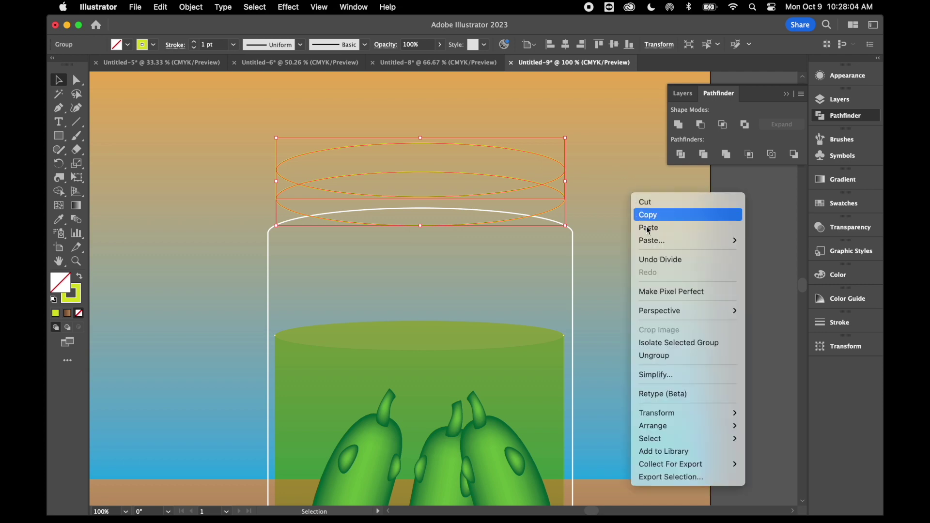
pyautogui.click(654, 356)
pyautogui.click(649, 252)
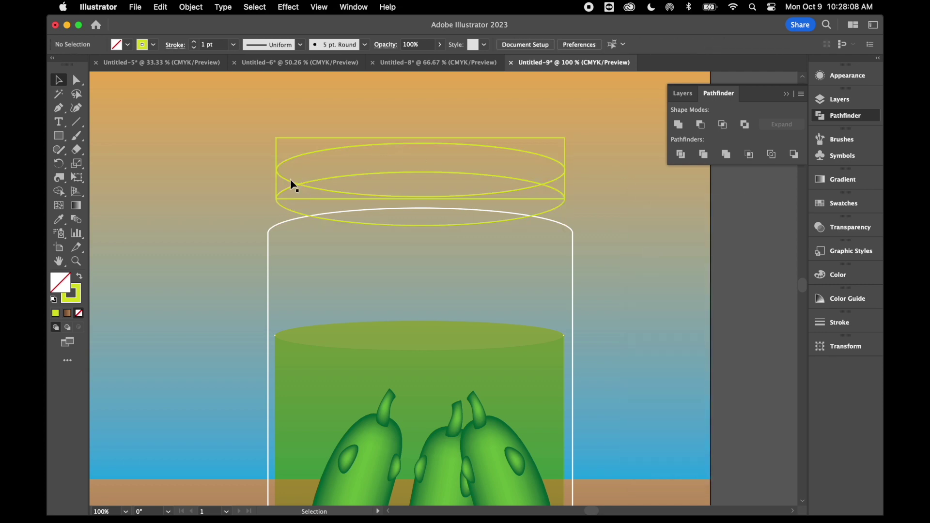
# Delete the leftover rectangle piece above the upper lid ellipse
pyautogui.click(289, 138)
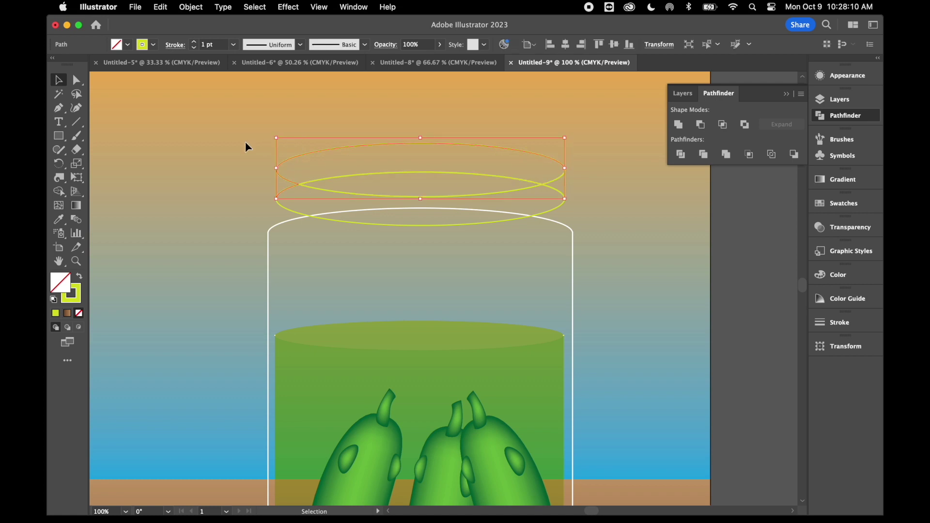
pyautogui.click(228, 141)
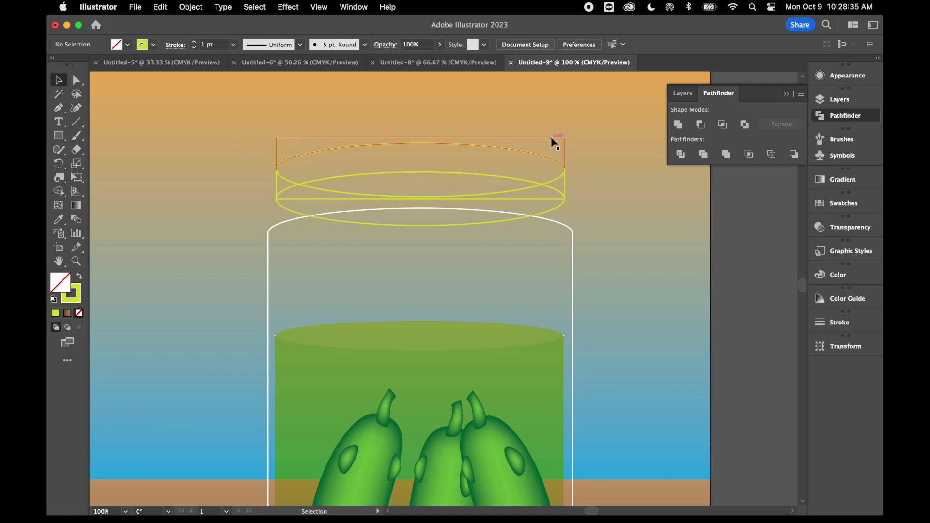
pyautogui.click(555, 141)
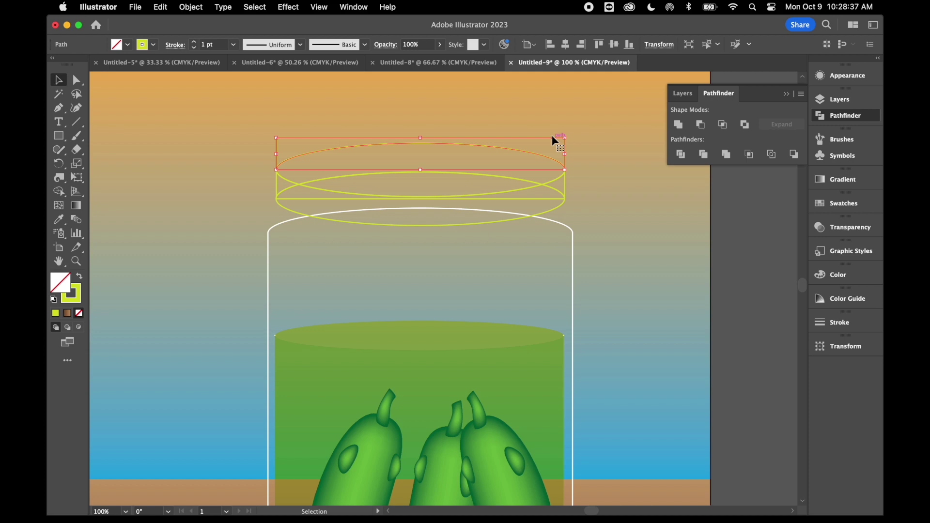
pyautogui.click(552, 136)
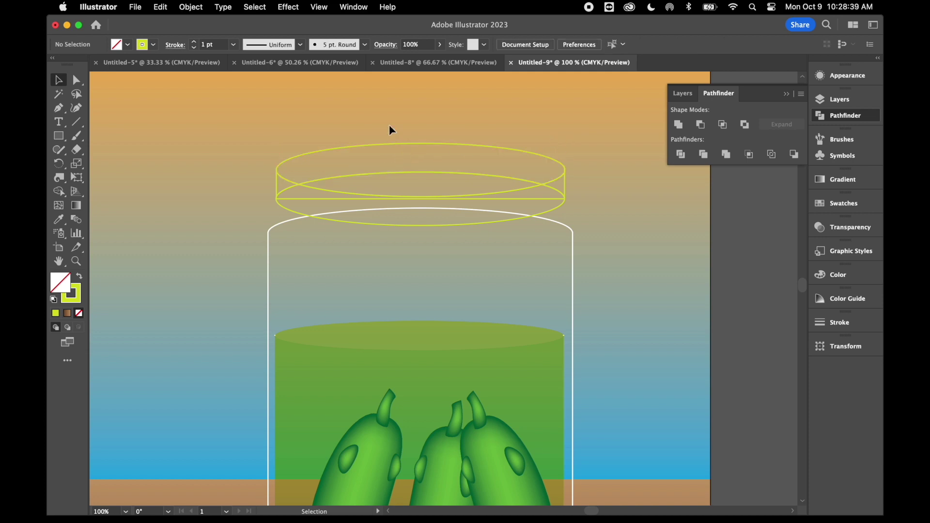
# Unite the pieces of the upper lid ellipse into one shape and fill it with light green
pyautogui.moveTo(407, 170); pyautogui.dragTo(410, 179)
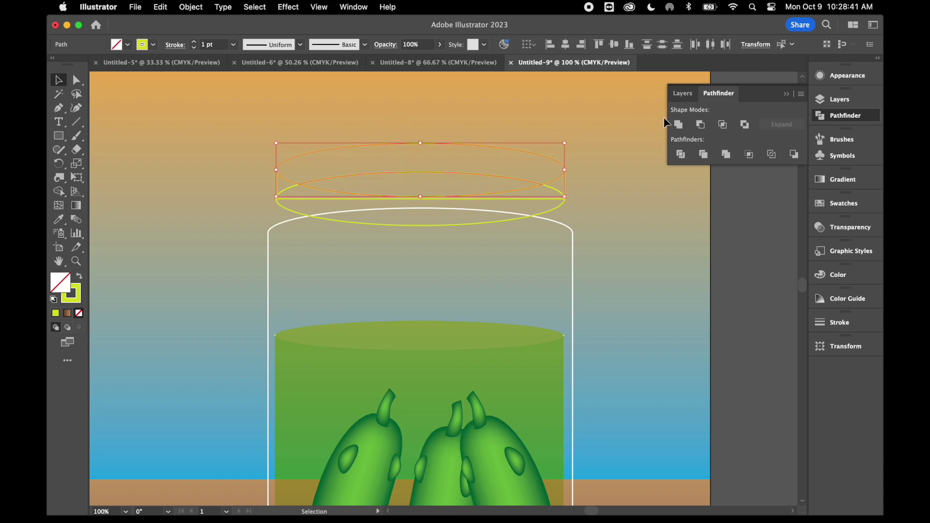
pyautogui.click(681, 126)
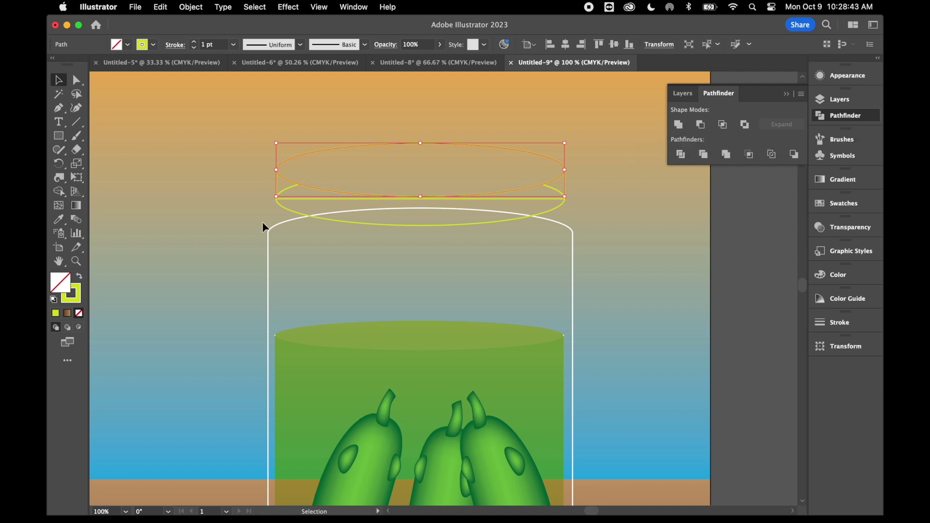
pyautogui.click(843, 203)
pyautogui.click(692, 243)
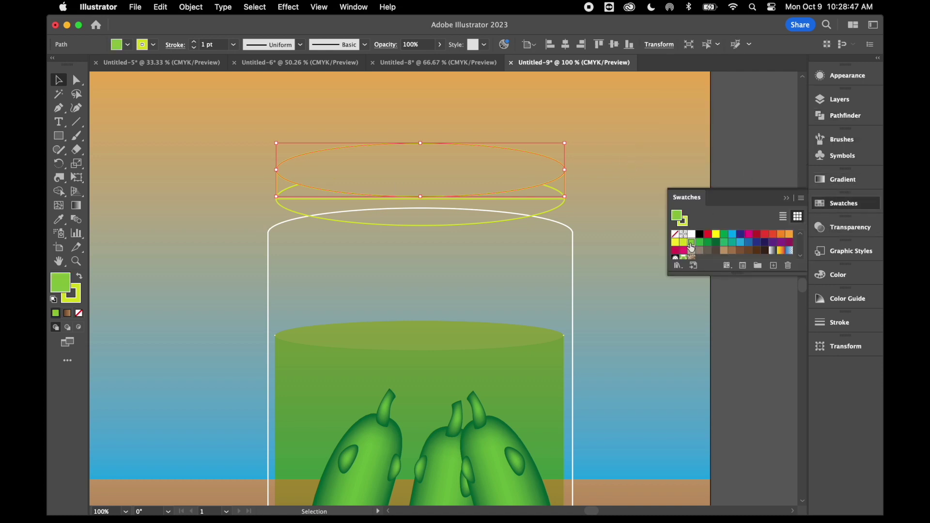
pyautogui.click(624, 165)
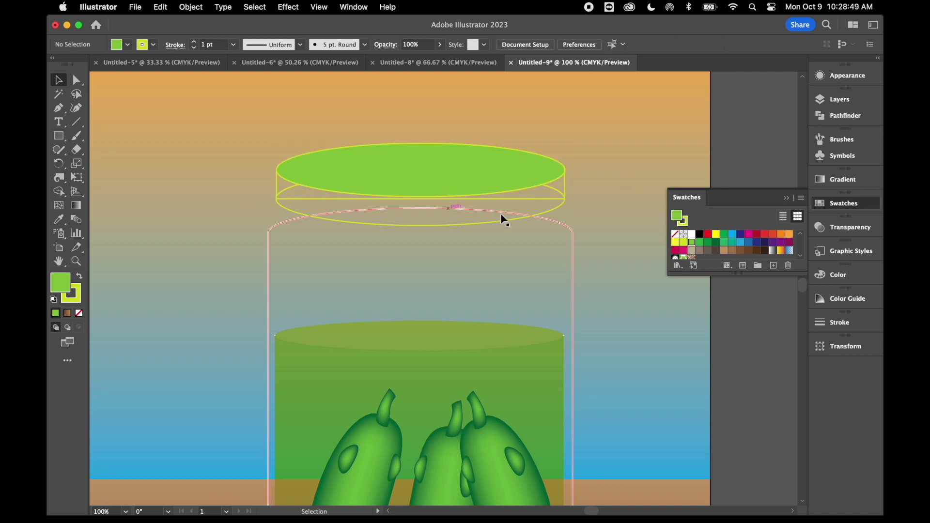
# Unite the pieces below the lid's top ellipse into a single lid side shape with Pathfinder
pyautogui.click(391, 224)
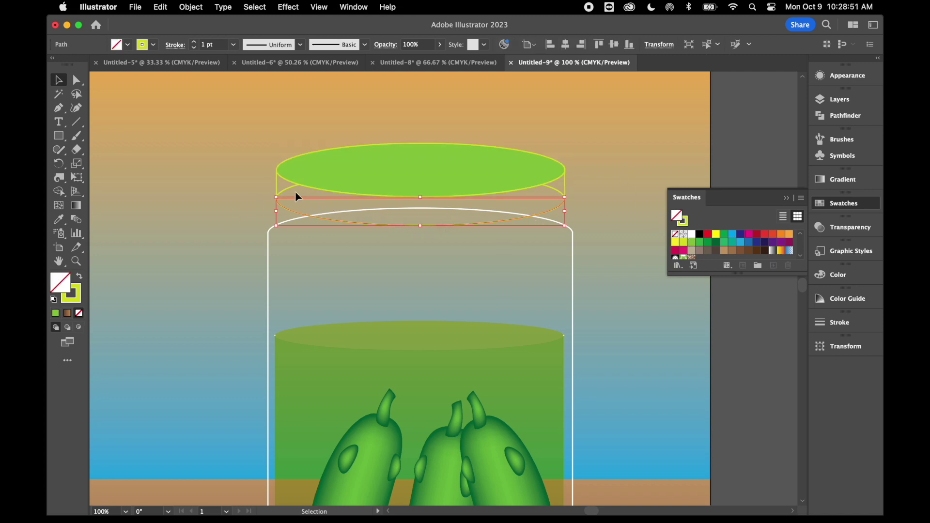
pyautogui.keyDown('shift'); pyautogui.click(278, 189); pyautogui.keyUp('shift')
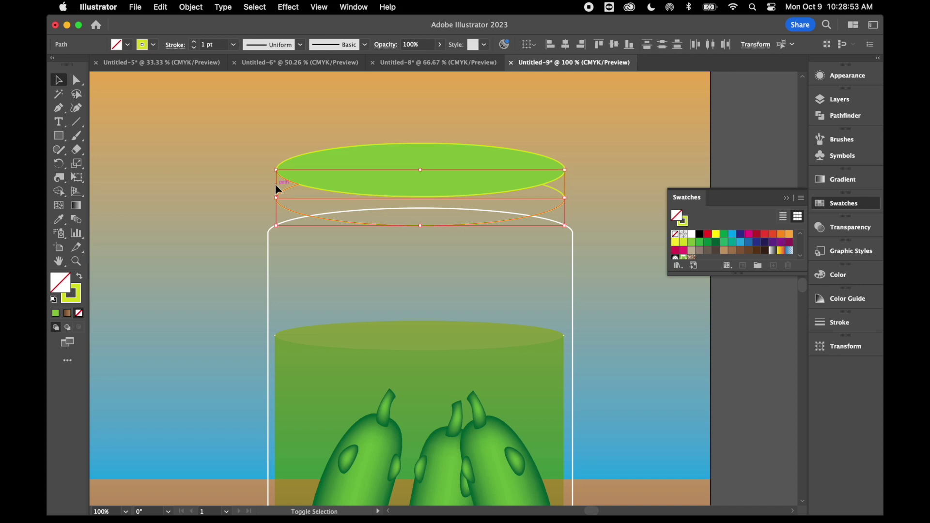
pyautogui.keyDown('shift'); pyautogui.click(316, 193); pyautogui.keyUp('shift')
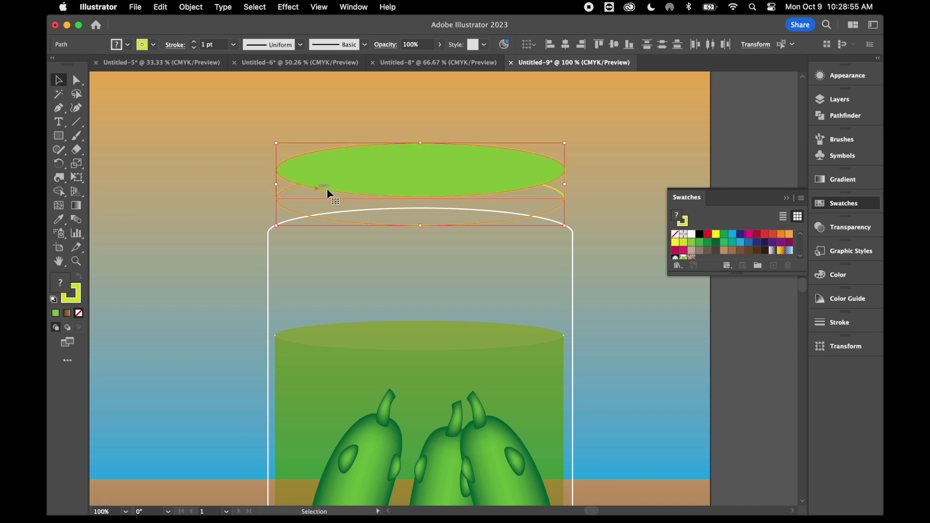
pyautogui.keyDown('shift'); pyautogui.click(494, 157); pyautogui.keyUp('shift')
pyautogui.keyDown('shift'); pyautogui.click(557, 179); pyautogui.keyUp('shift')
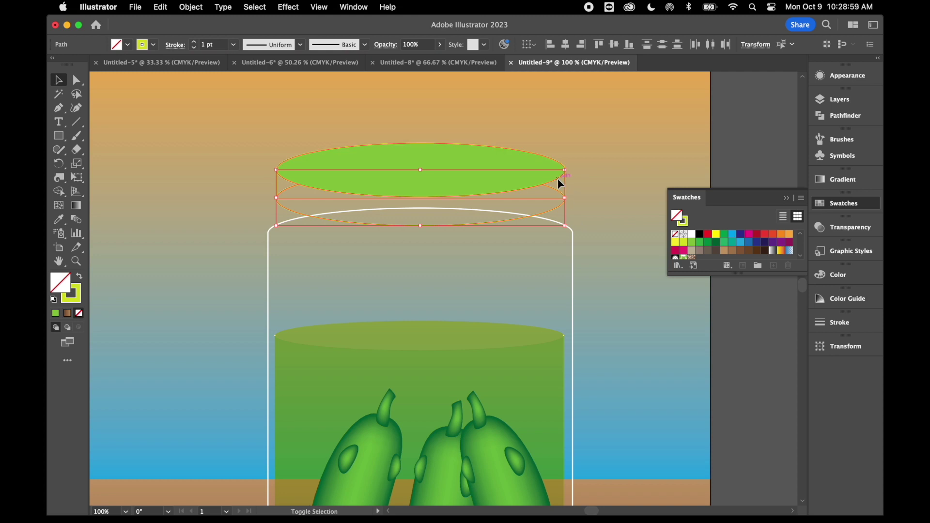
pyautogui.keyDown('shift'); pyautogui.click(516, 168); pyautogui.keyUp('shift')
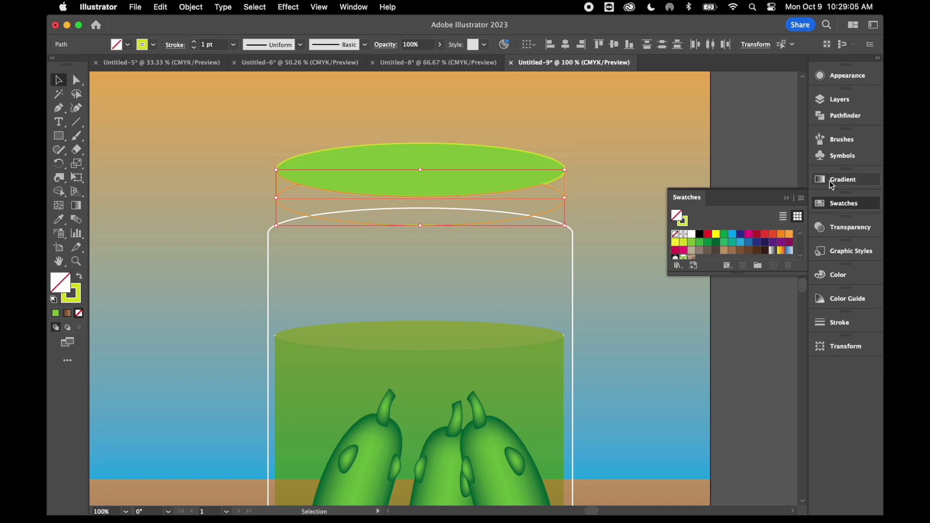
pyautogui.click(846, 119)
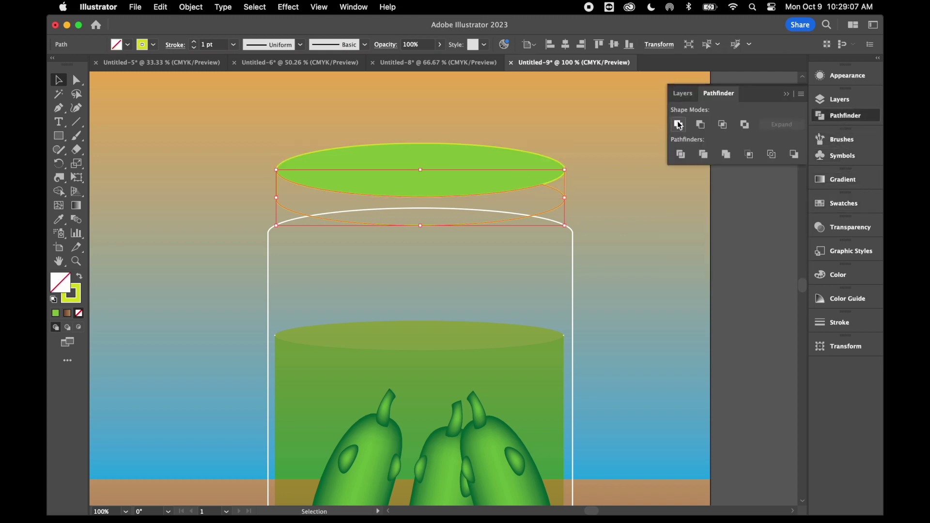
# Fill the united lid side with medium green (C 85, M 10, Y 100, K 10)
pyautogui.click(844, 203)
pyautogui.click(709, 242)
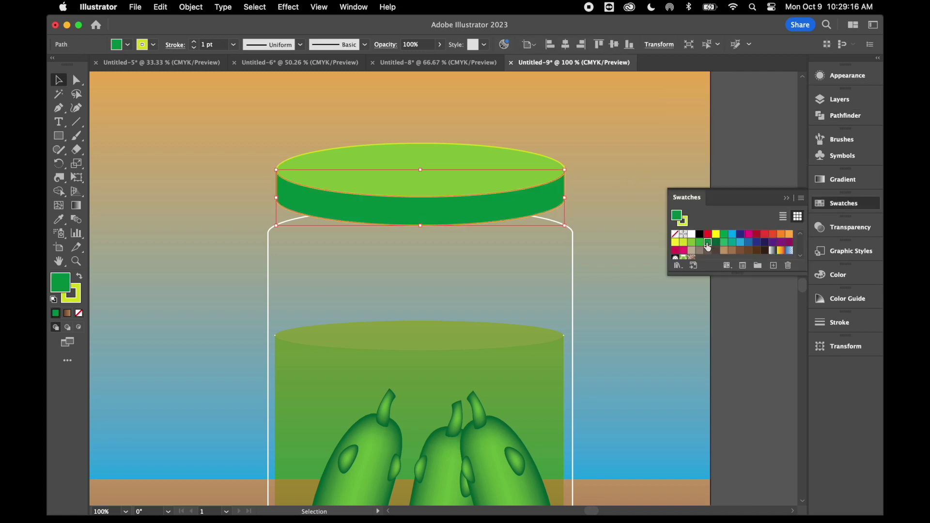
pyautogui.click(624, 170)
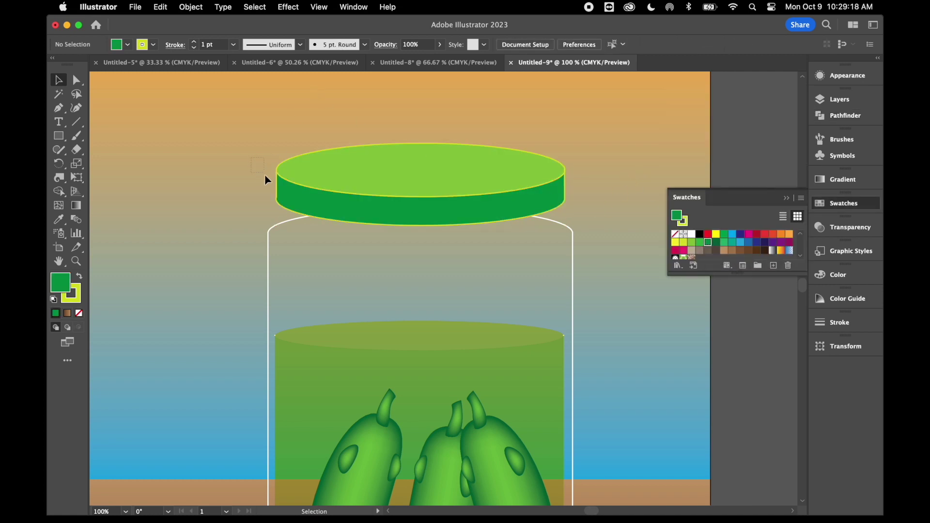
# Remove the yellow-green stroke from the lid's top and side shapes
pyautogui.click(288, 208)
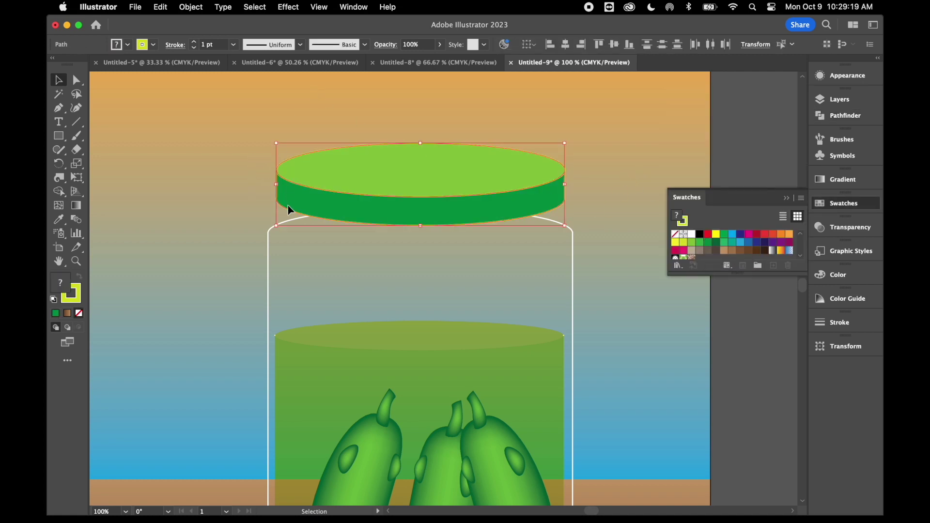
pyautogui.click(83, 300)
pyautogui.press('/')
pyautogui.click(156, 248)
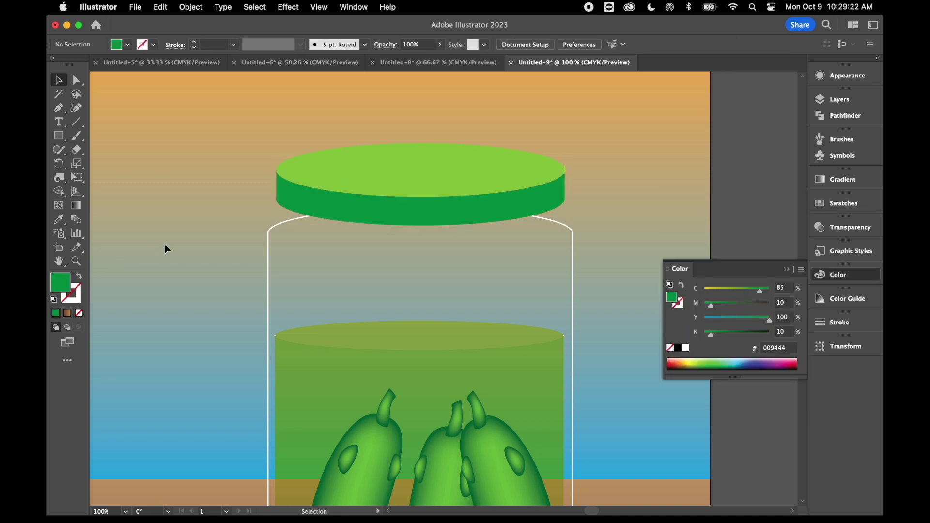
# Fill the lid side with a linear gradient, deleting its tan end stop and placing medium green at 100%
pyautogui.click(398, 173)
pyautogui.click(420, 210)
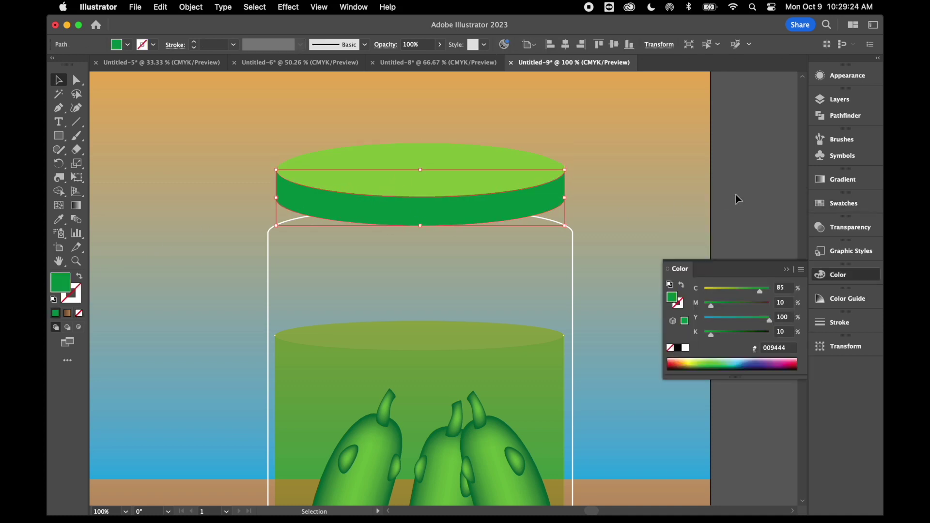
pyautogui.click(843, 181)
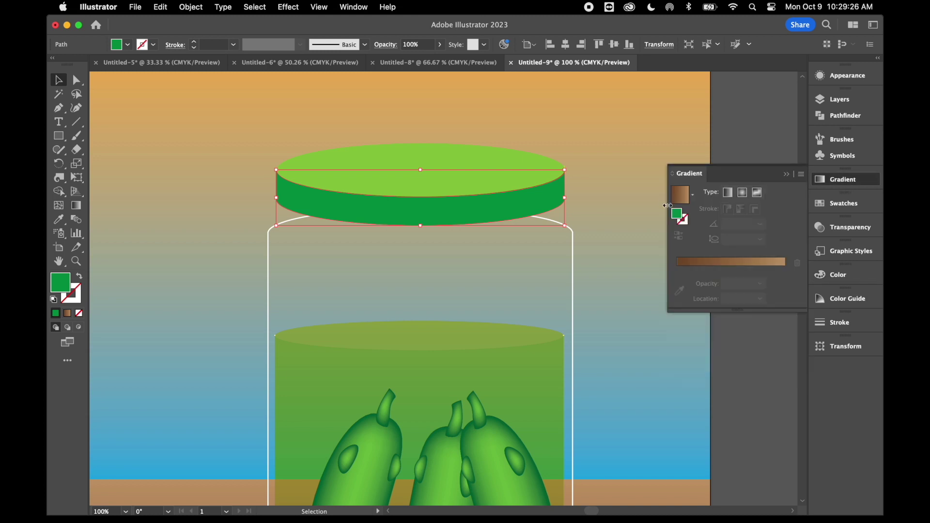
pyautogui.moveTo(677, 214); pyautogui.dragTo(755, 274)
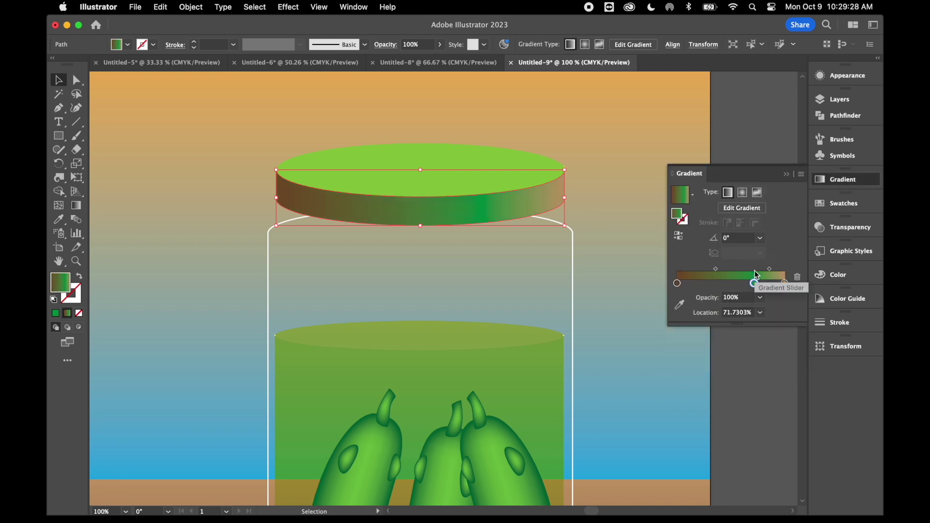
pyautogui.doubleClick(785, 283)
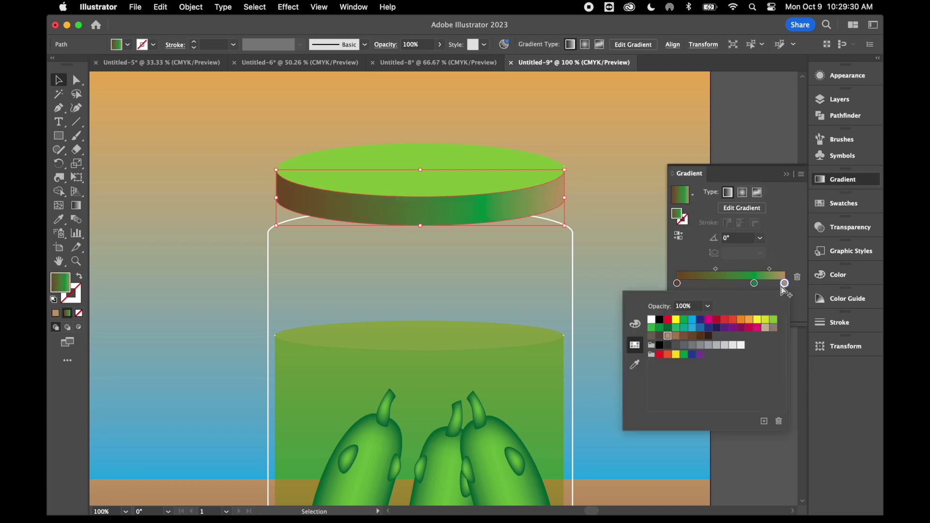
pyautogui.click(798, 280)
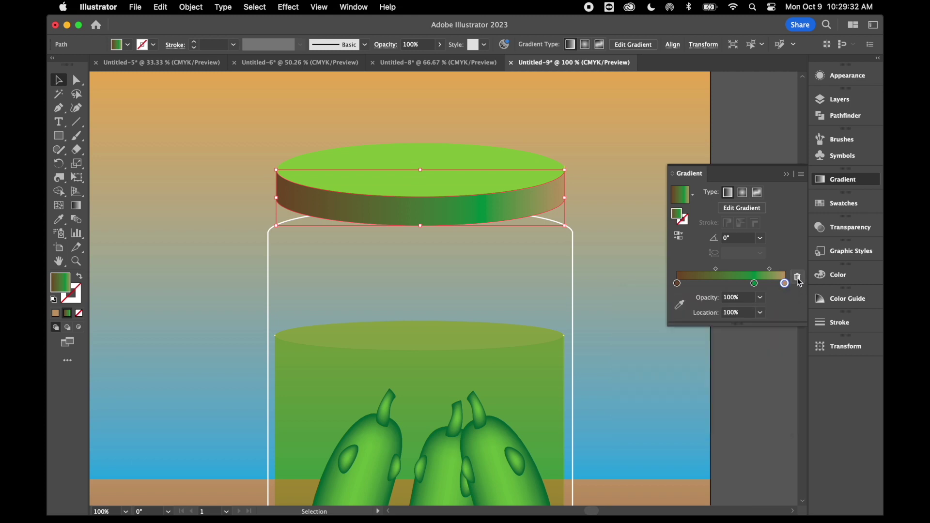
pyautogui.click(798, 278)
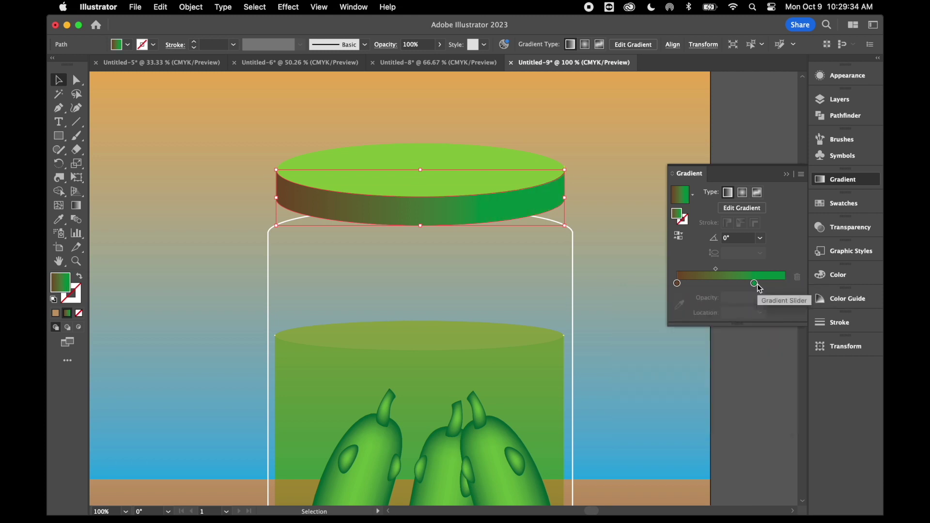
pyautogui.moveTo(754, 284); pyautogui.dragTo(785, 284)
pyautogui.click(677, 284)
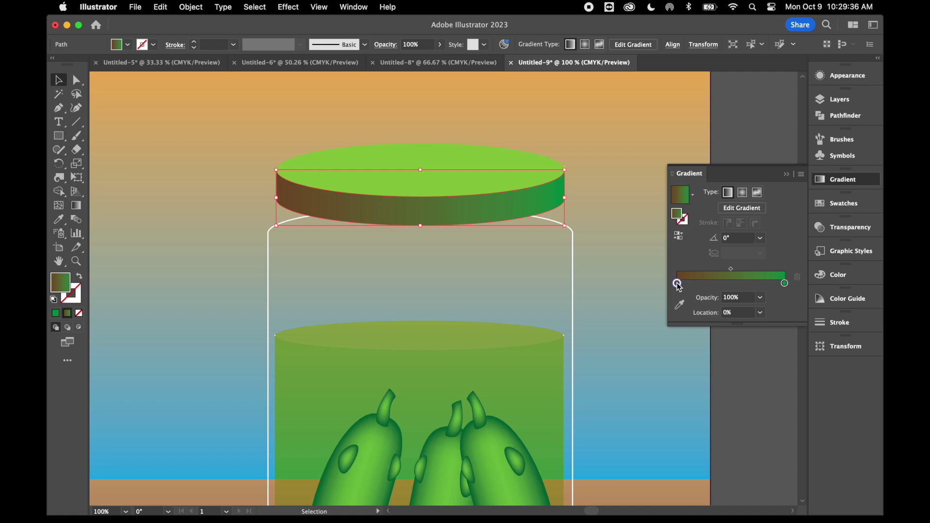
# Set the lid side gradient's starting stop to dark green and add a lighter green stop at about 52%
pyautogui.doubleClick(678, 283)
pyautogui.click(667, 327)
pyautogui.click(734, 283)
pyautogui.doubleClick(733, 284)
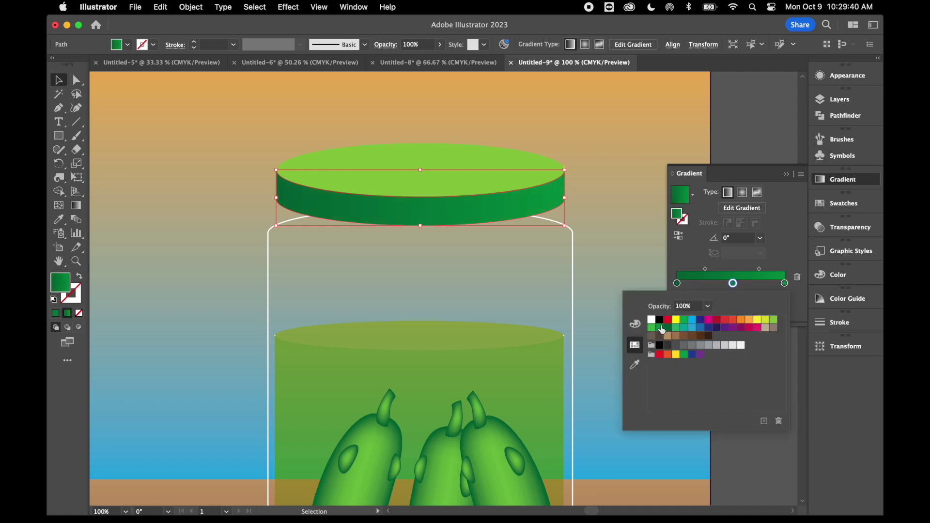
pyautogui.click(652, 328)
pyautogui.click(626, 219)
# Copy the lid side's gradient onto the lid top with the Eyedropper and change it to radial
pyautogui.click(518, 160)
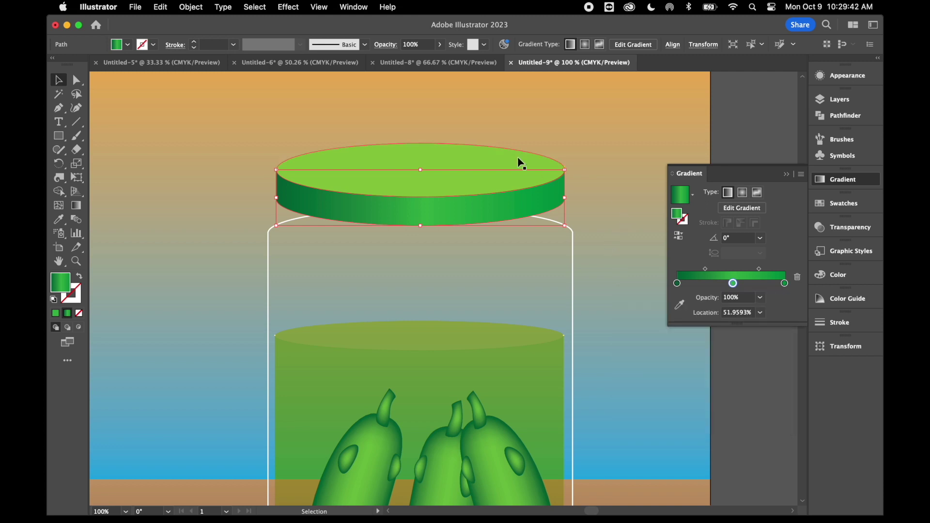
pyautogui.click(58, 219)
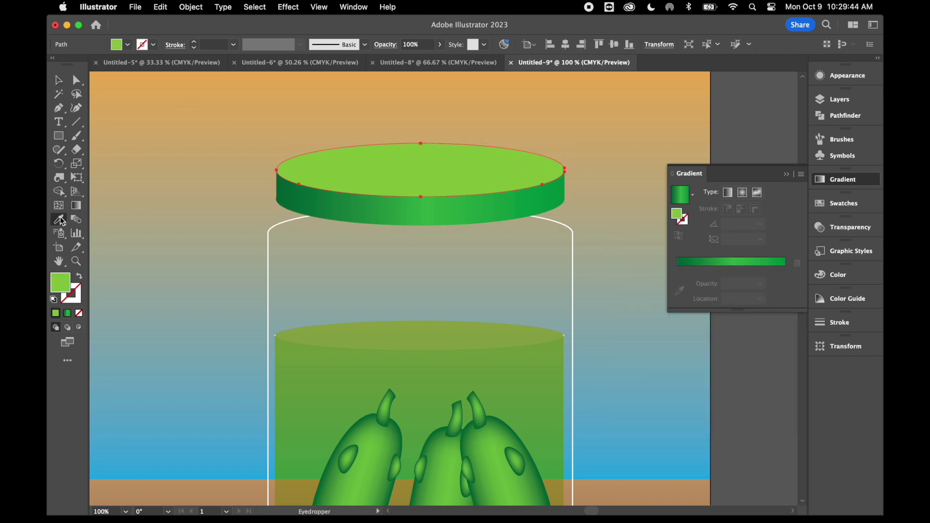
pyautogui.click(438, 206)
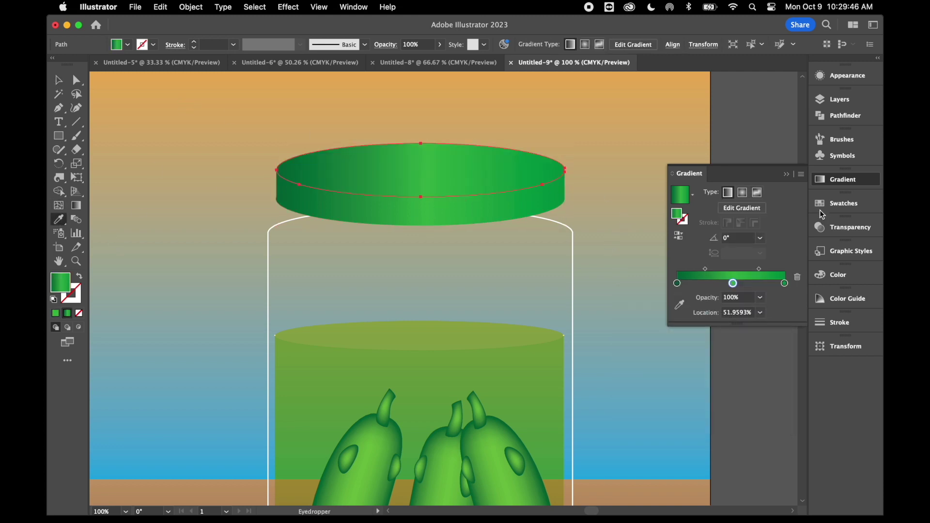
pyautogui.click(742, 194)
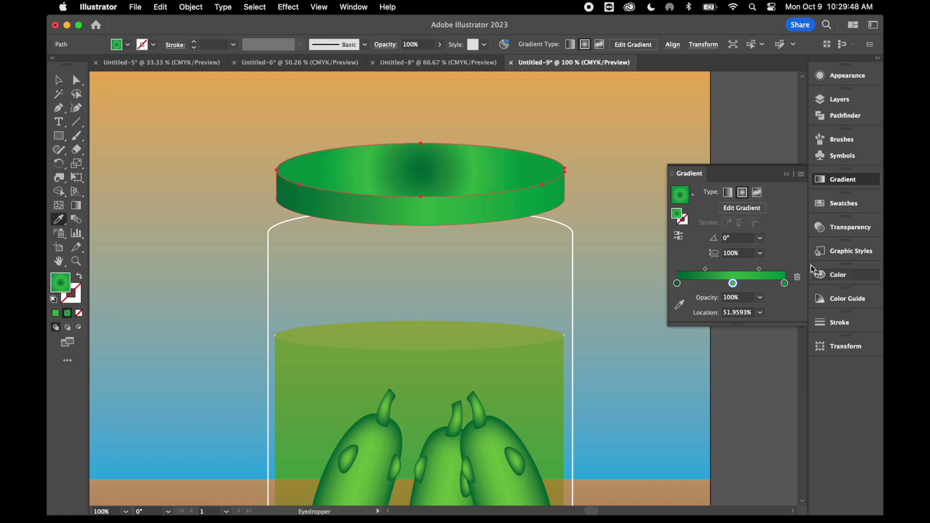
# Remove the dark green stop from the lid top's radial gradient and move the lighter green stop to 0%
pyautogui.click(678, 283)
pyautogui.click(797, 277)
pyautogui.moveTo(733, 283); pyautogui.dragTo(677, 283)
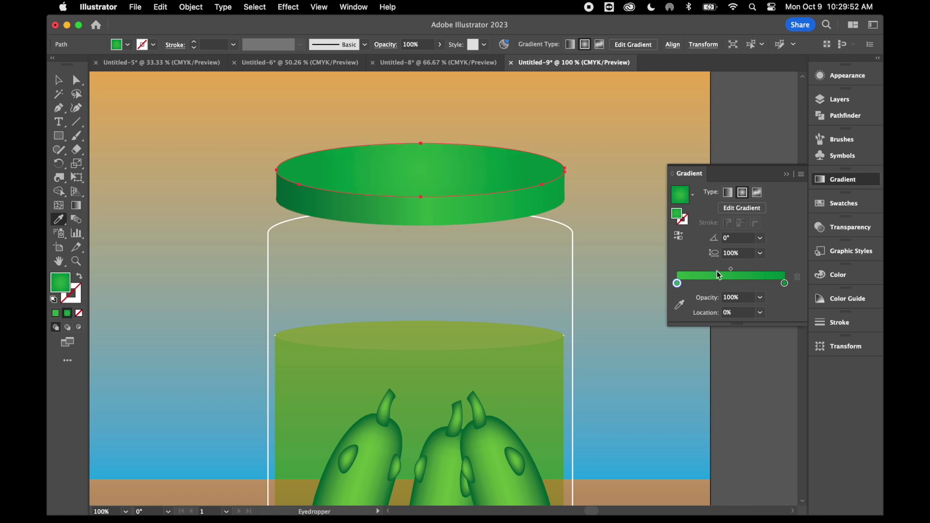
pyautogui.click(655, 139)
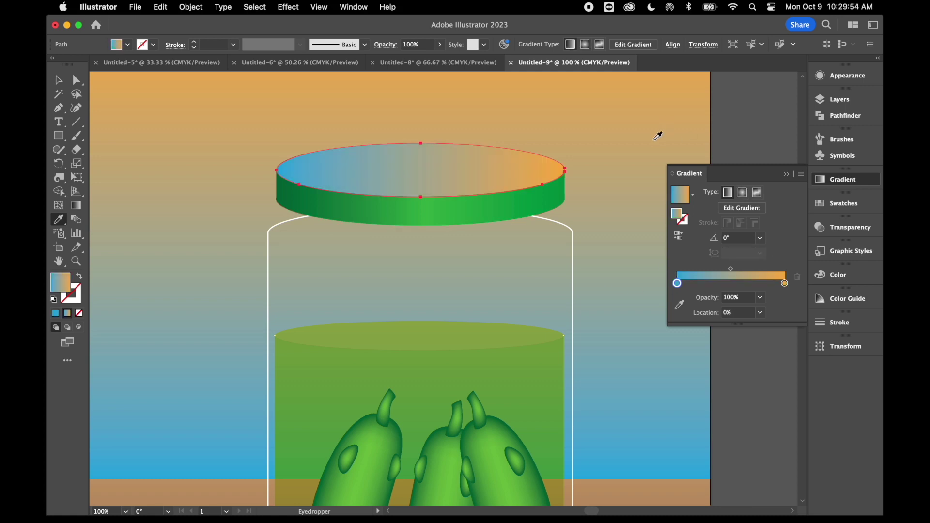
pyautogui.click(552, 199)
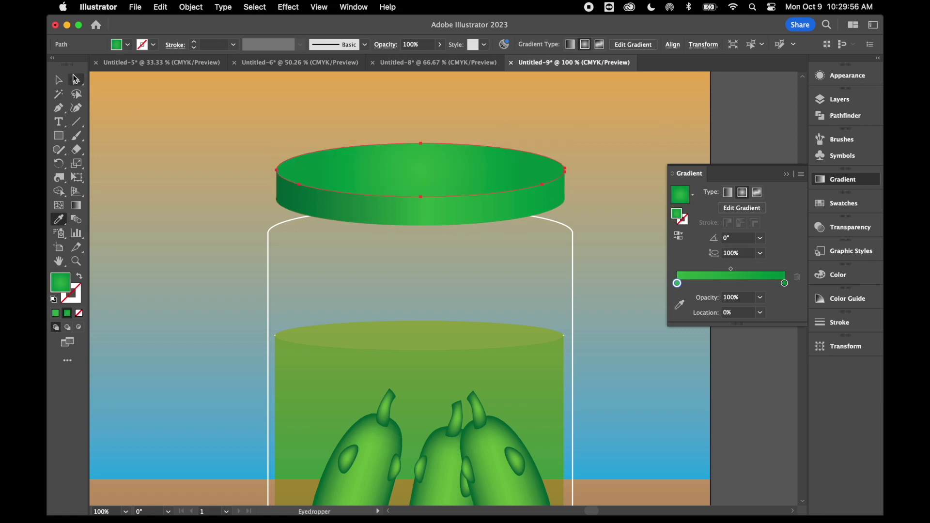
# Move the lid's top and side together down over the rim of the jar
pyautogui.click(59, 80)
pyautogui.click(156, 196)
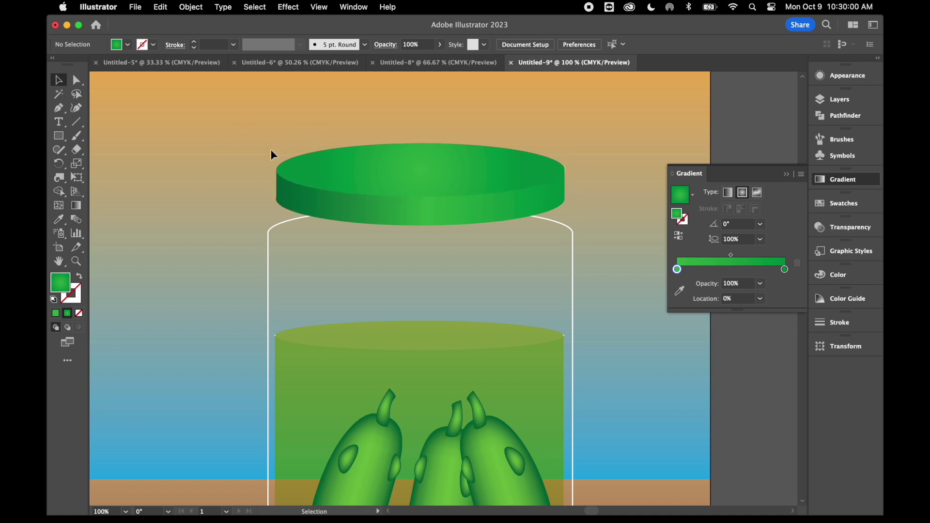
pyautogui.click(297, 193)
pyautogui.moveTo(394, 177); pyautogui.dragTo(396, 195)
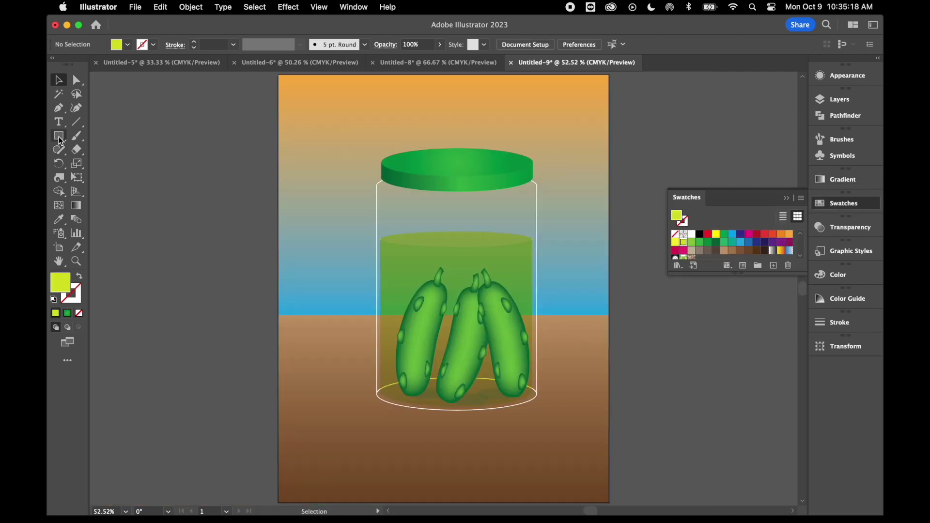
# Draw a yellow-green label rectangle below the lid and apply an Arc warp with -5% horizontal bend and -2% vertical distortion
pyautogui.click(58, 137)
pyautogui.moveTo(391, 202); pyautogui.dragTo(525, 231)
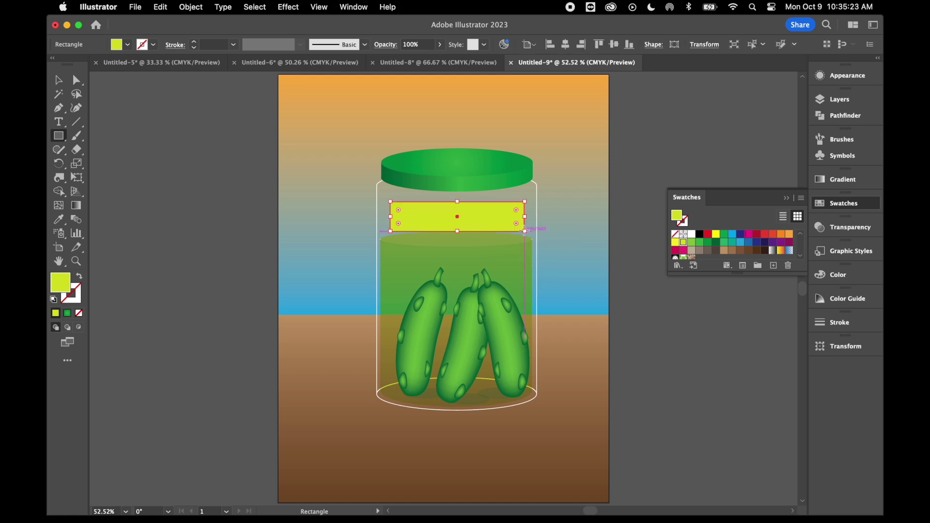
pyautogui.click(292, 8)
pyautogui.moveTo(329, 203)
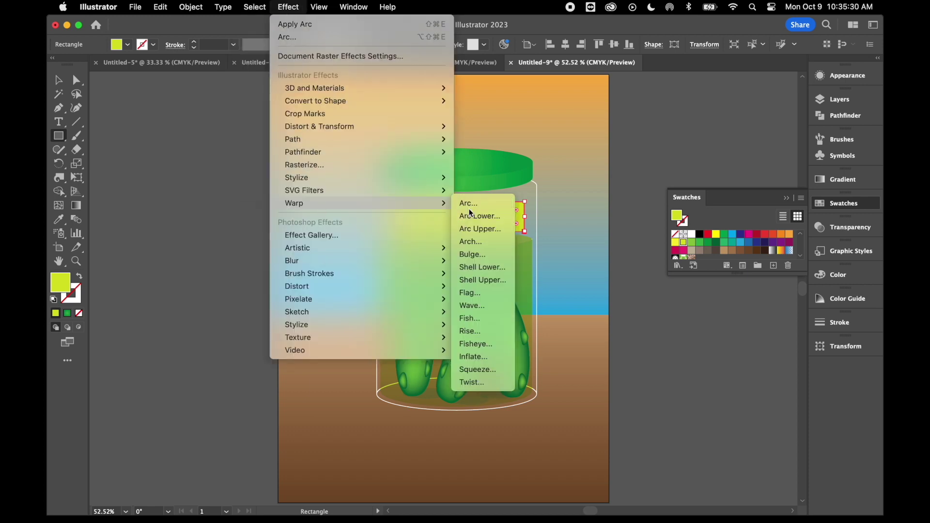
pyautogui.click(469, 207)
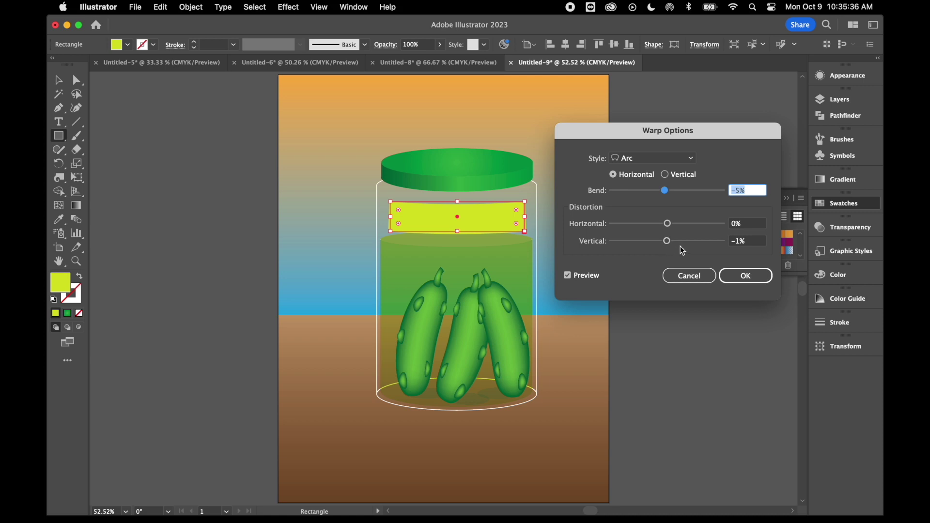
pyautogui.click(741, 242)
pyautogui.press('Down')
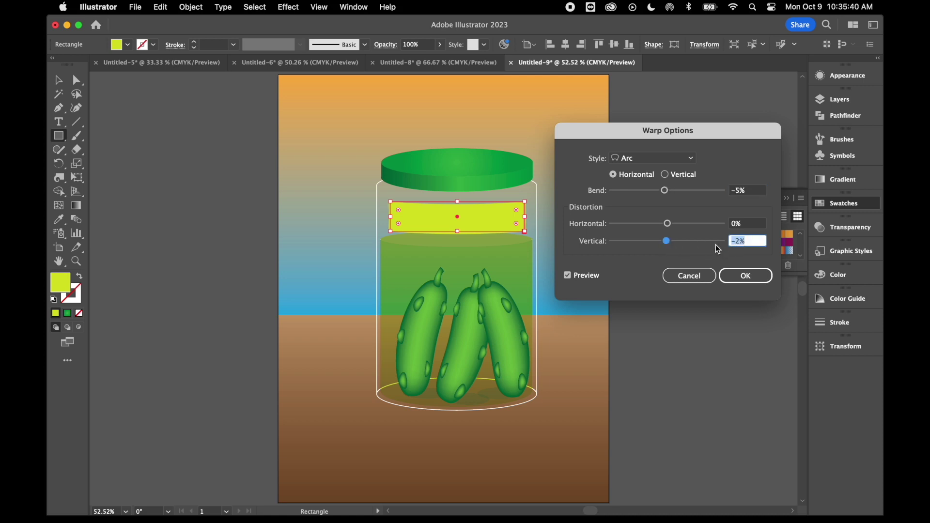
pyautogui.click(746, 276)
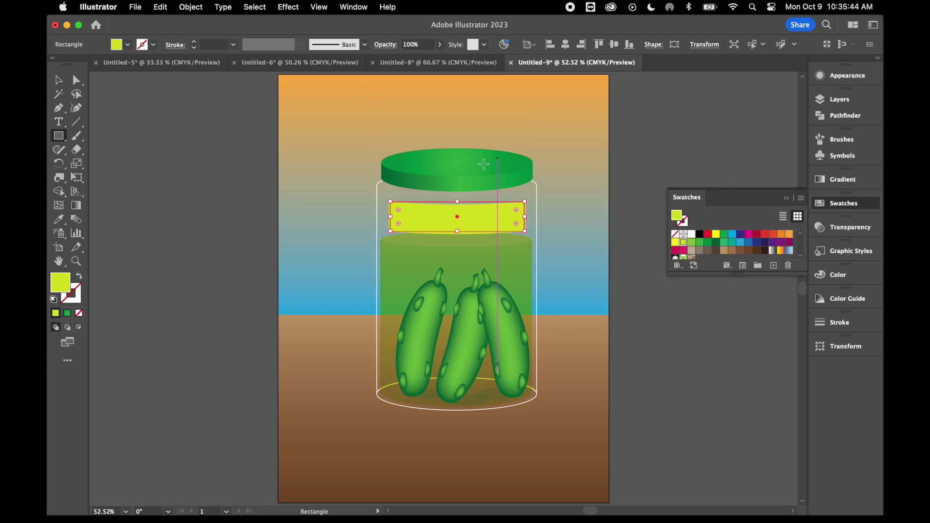
# Expand the appearance of the warped label rectangle and deselect it
pyautogui.click(191, 7)
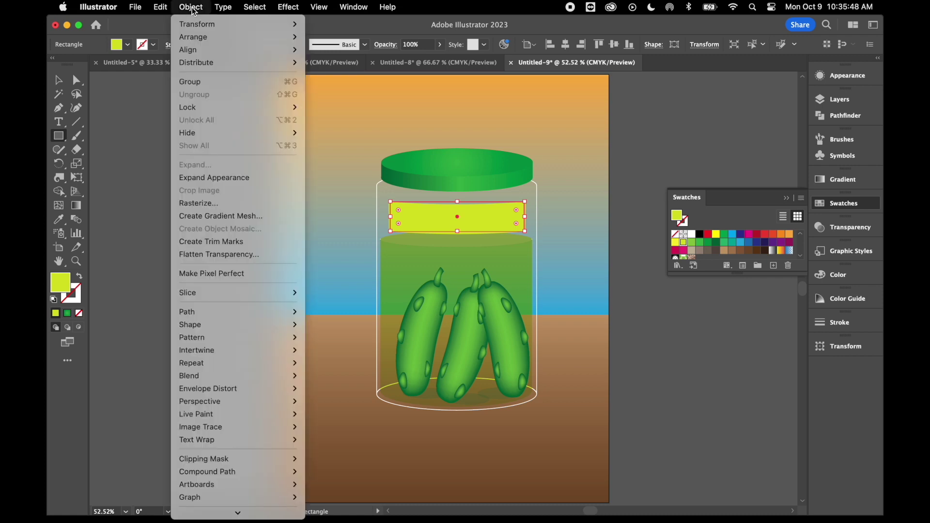
pyautogui.click(220, 178)
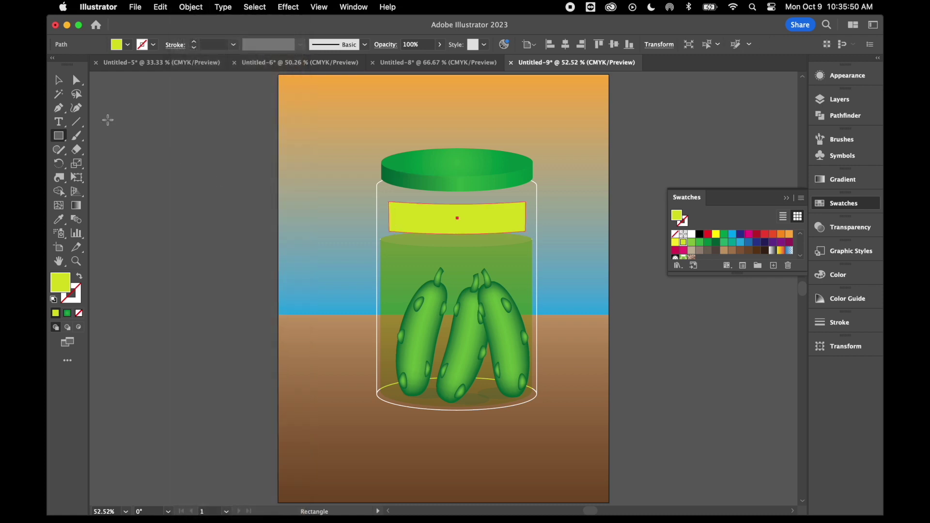
pyautogui.click(58, 80)
pyautogui.click(189, 178)
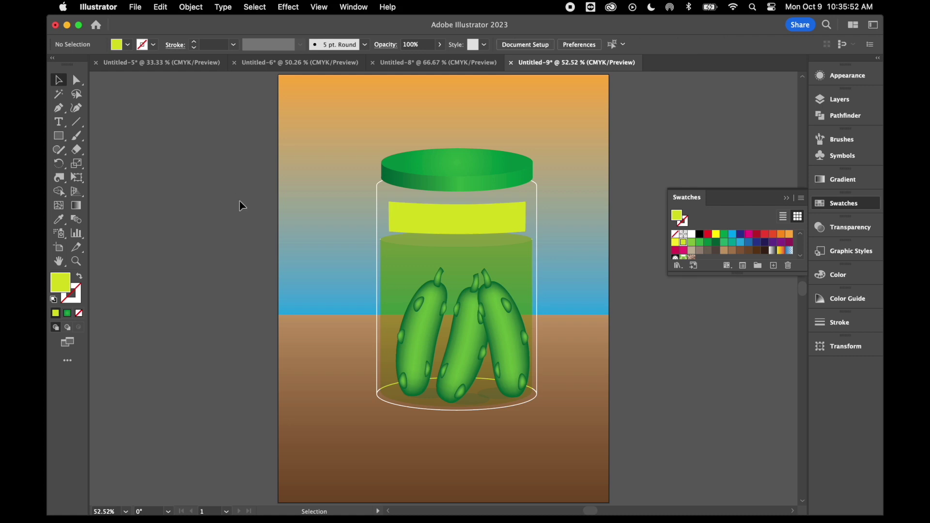
# Add the text "PICKLES" in a text frame overlapping the jar's yellow-green label
pyautogui.click(60, 123)
pyautogui.click(400, 213)
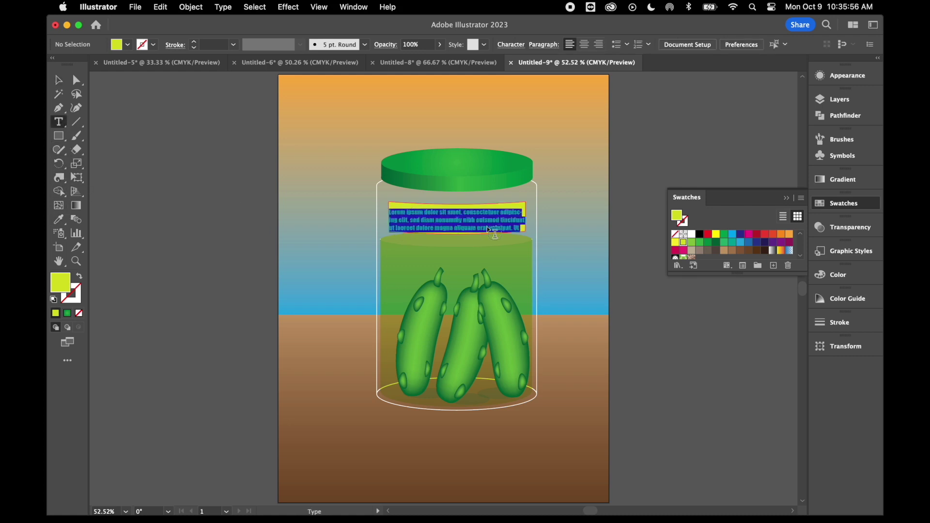
pyautogui.press('super+z')
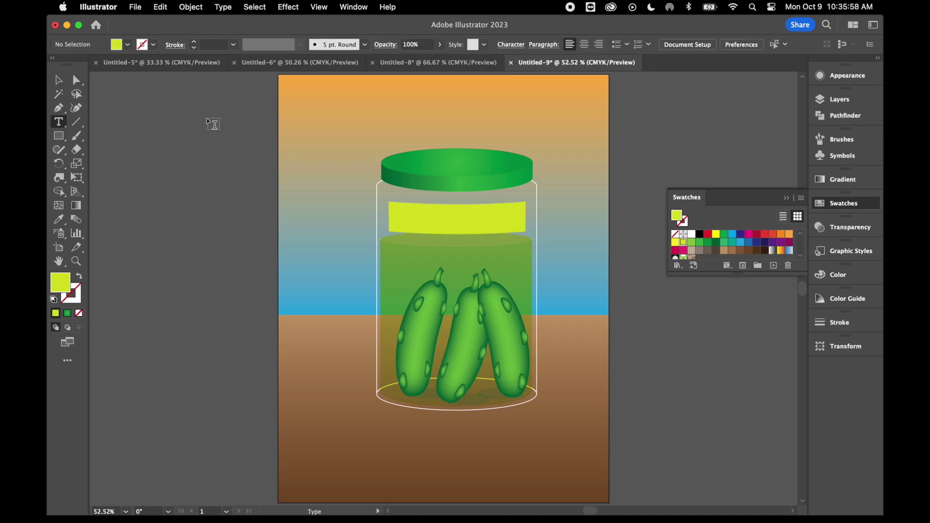
pyautogui.moveTo(335, 205); pyautogui.dragTo(482, 246)
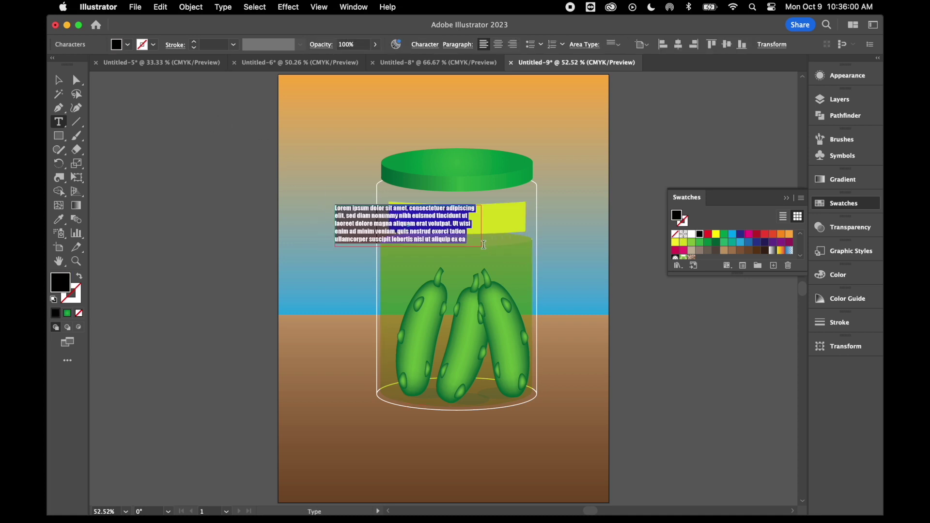
pyautogui.write('PICKLES')
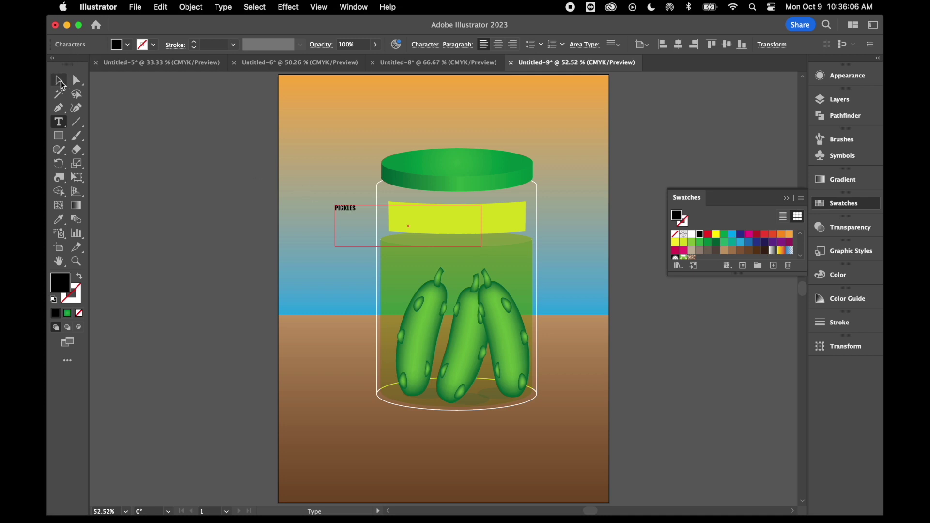
# Convert the PICKLES text to outlines, then enlarge it and center it on the yellow-green label
pyautogui.click(60, 81)
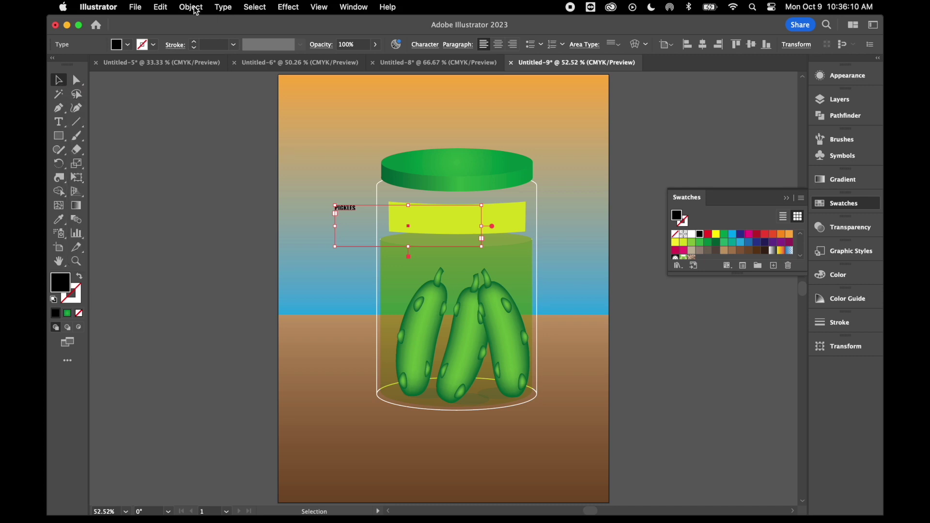
pyautogui.click(230, 13)
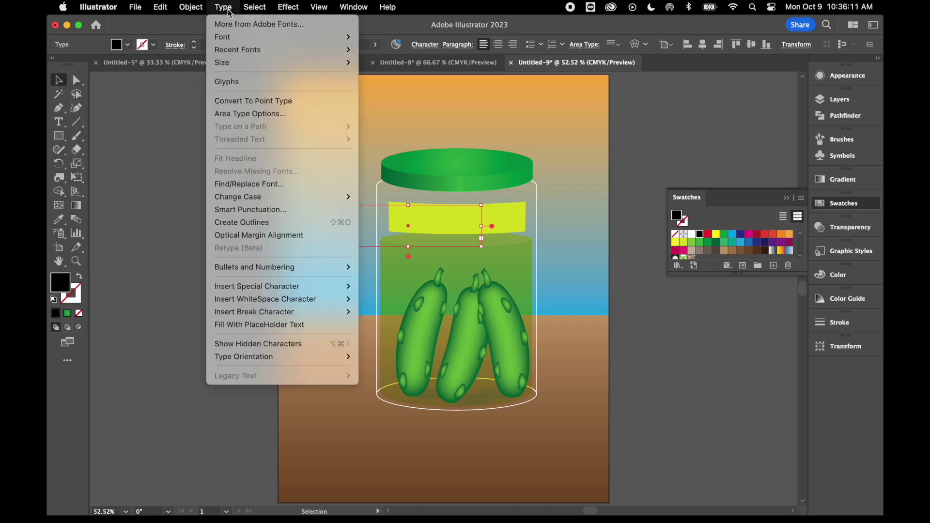
pyautogui.click(257, 227)
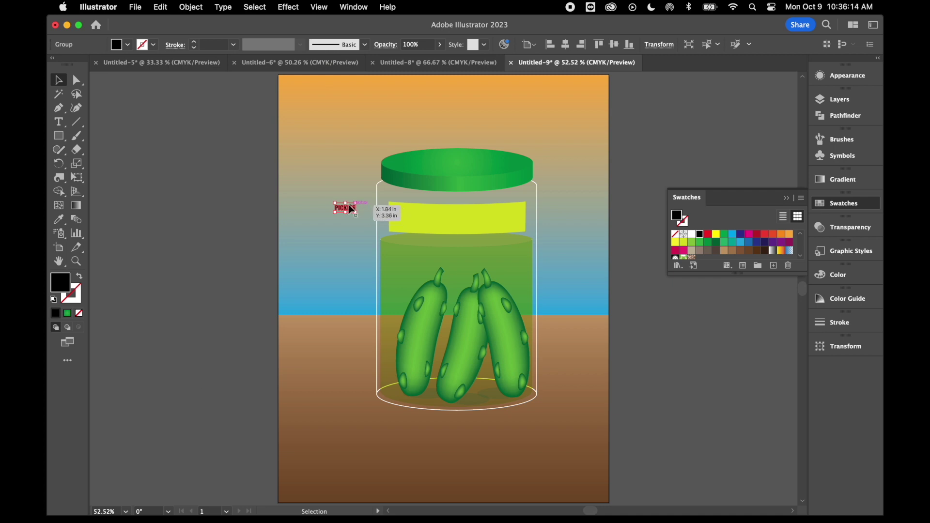
pyautogui.moveTo(352, 216); pyautogui.dragTo(507, 228)
# Apply the same Arc warp to the PICKLES lettering as on the label, expand its appearance and deselect it
pyautogui.click(291, 7)
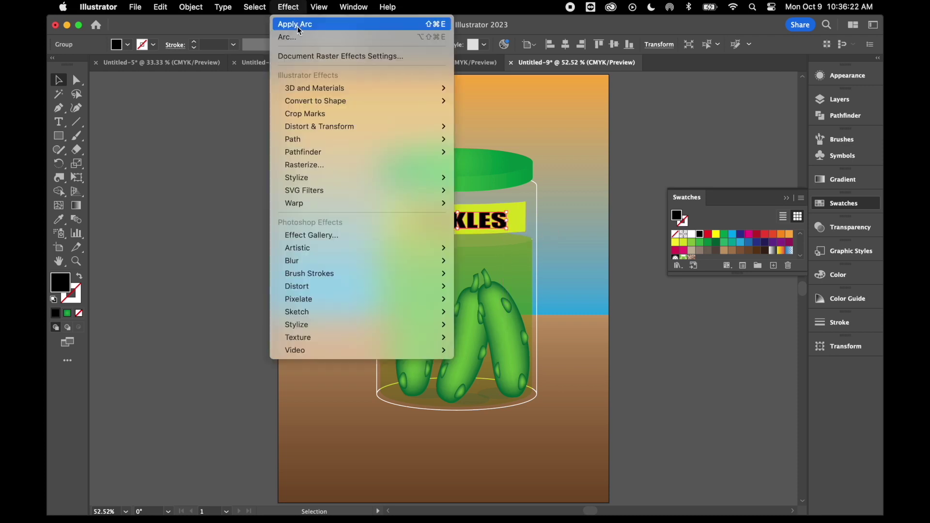
pyautogui.click(297, 25)
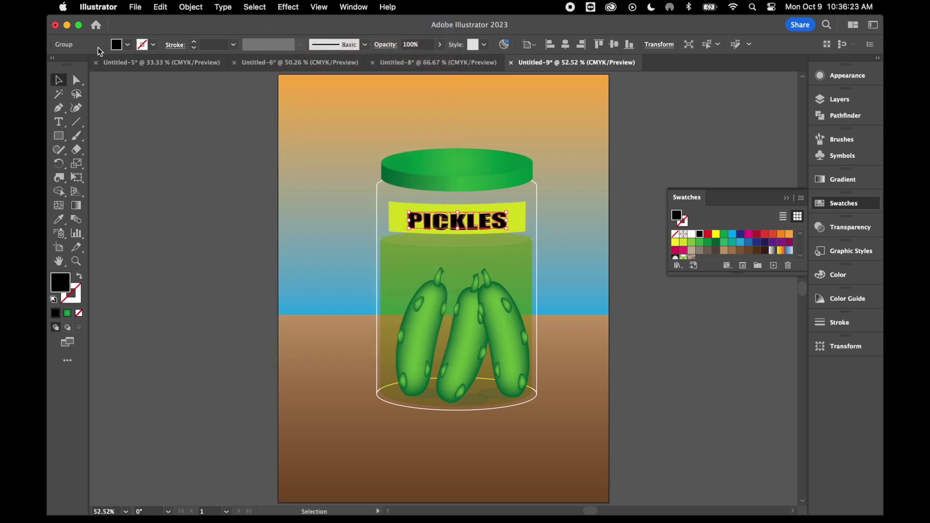
pyautogui.click(191, 7)
pyautogui.click(218, 176)
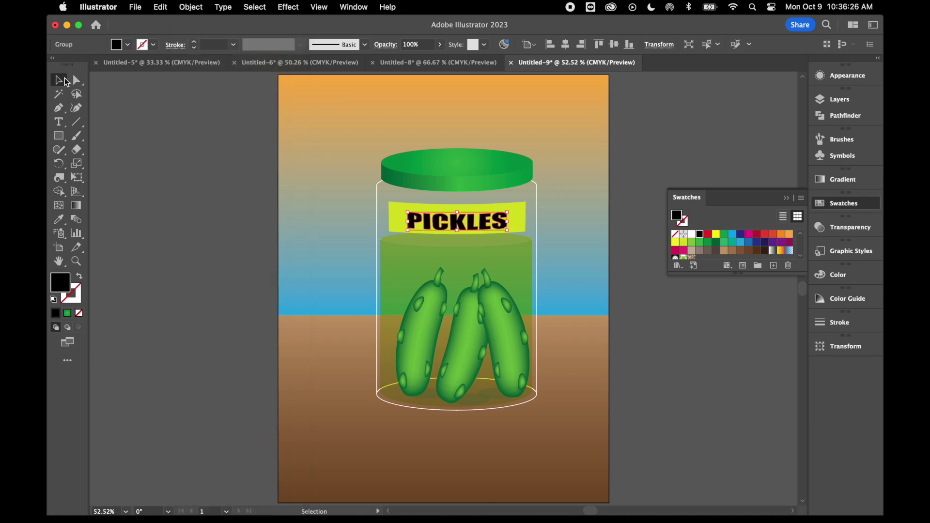
pyautogui.click(225, 221)
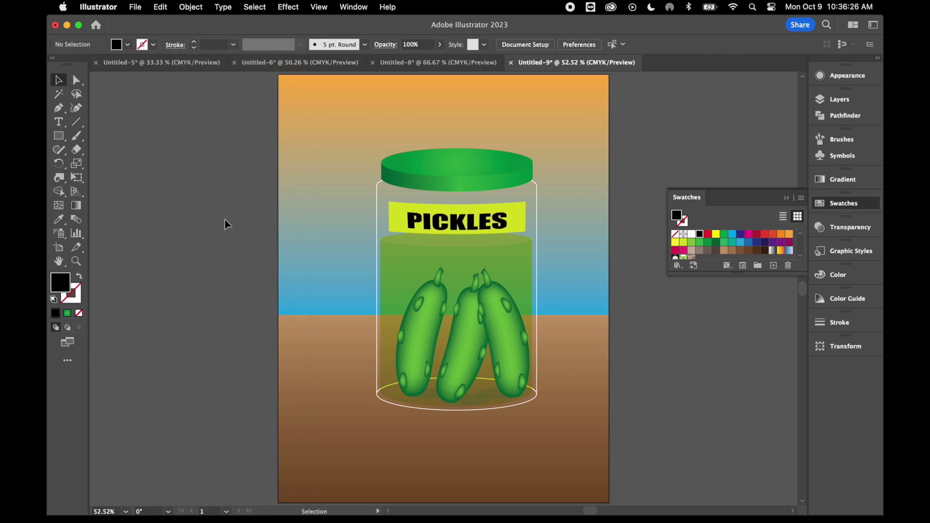
# Give the PICKLES lettering a white fill with a 1 pt black stroke and show the artwork in presentation mode
pyautogui.click(449, 225)
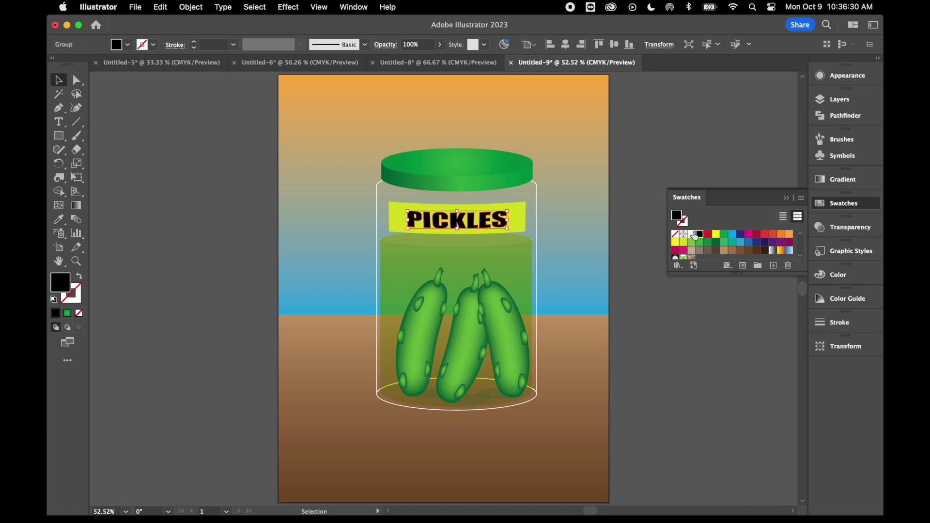
pyautogui.hotkey('shift', 'x')
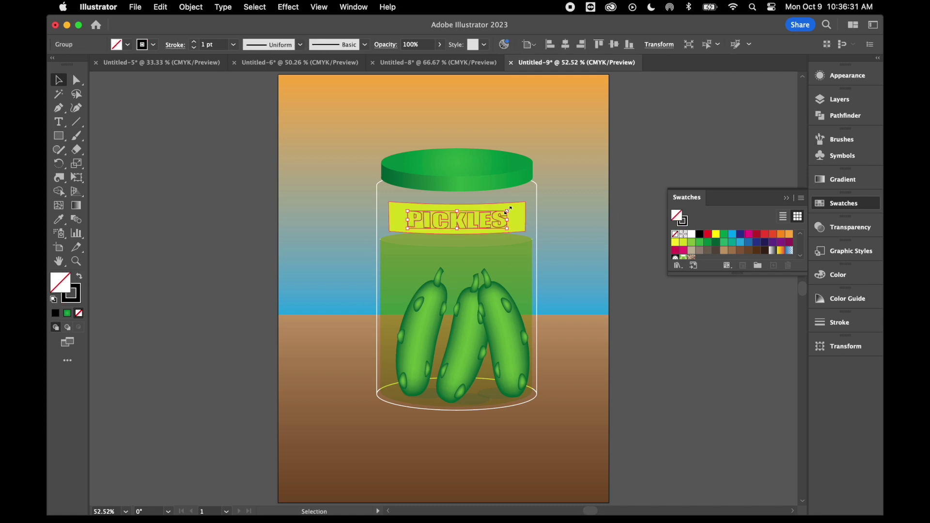
pyautogui.click(692, 235)
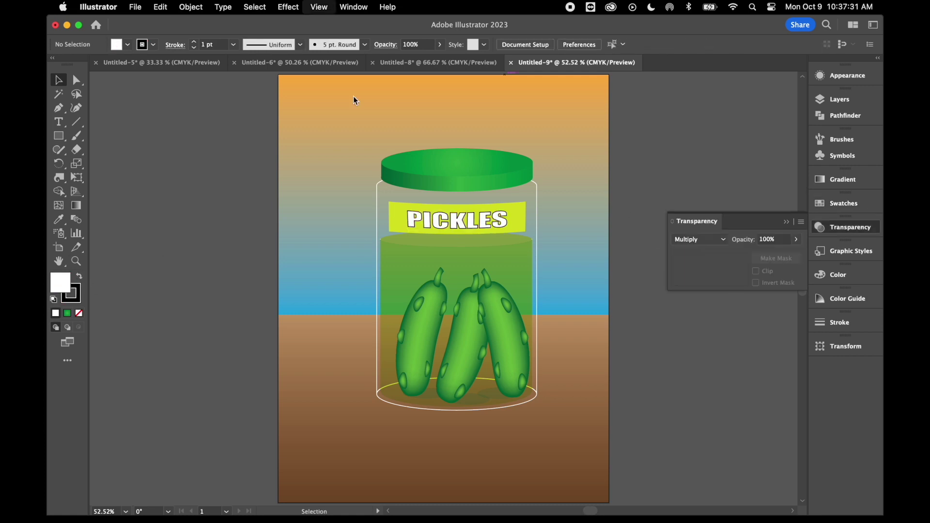
pyautogui.hotkey('shift', 'f')
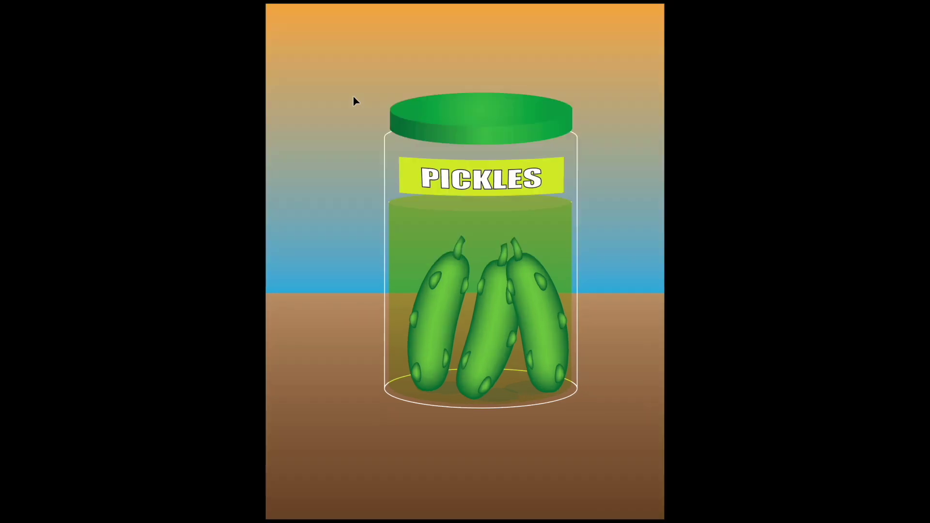